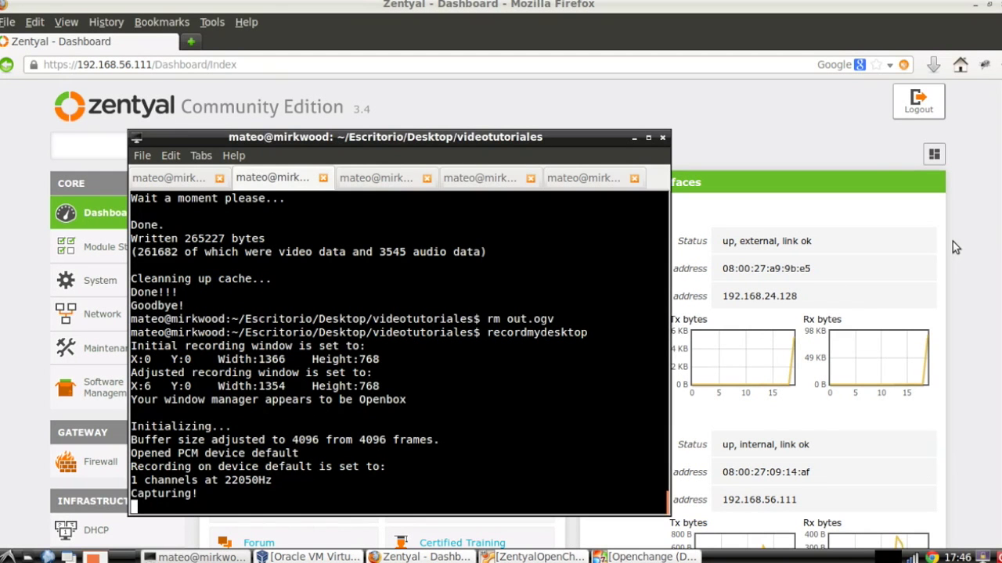
Move the recording terminal aside to reveal the Zentyal 3.4 dashboard in Firefox.
key("alt+Tab")
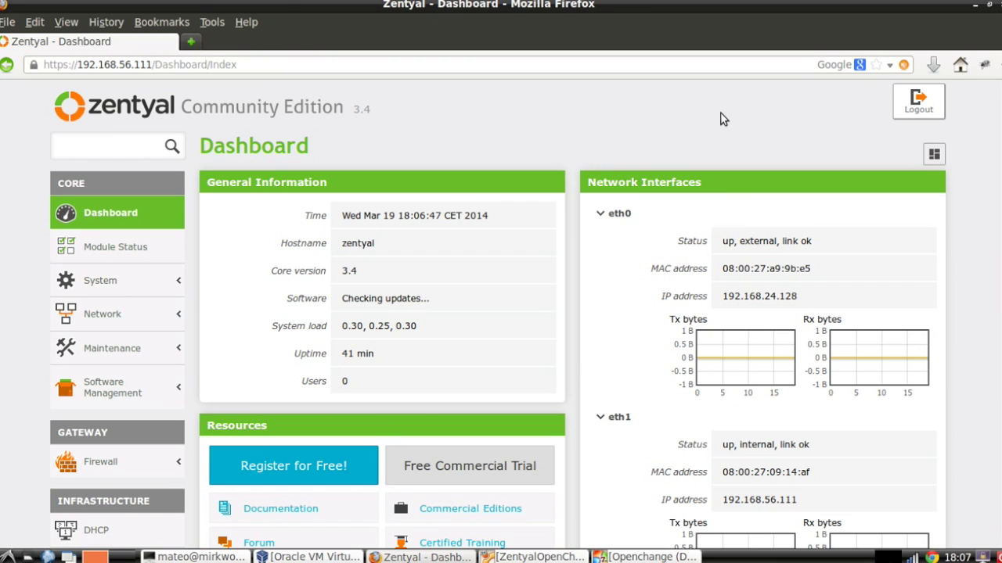
Confirm Mail, OpenChange and OpenChange Webmail are enabled in Module Status, then expand Mail.
left_click(116, 246)
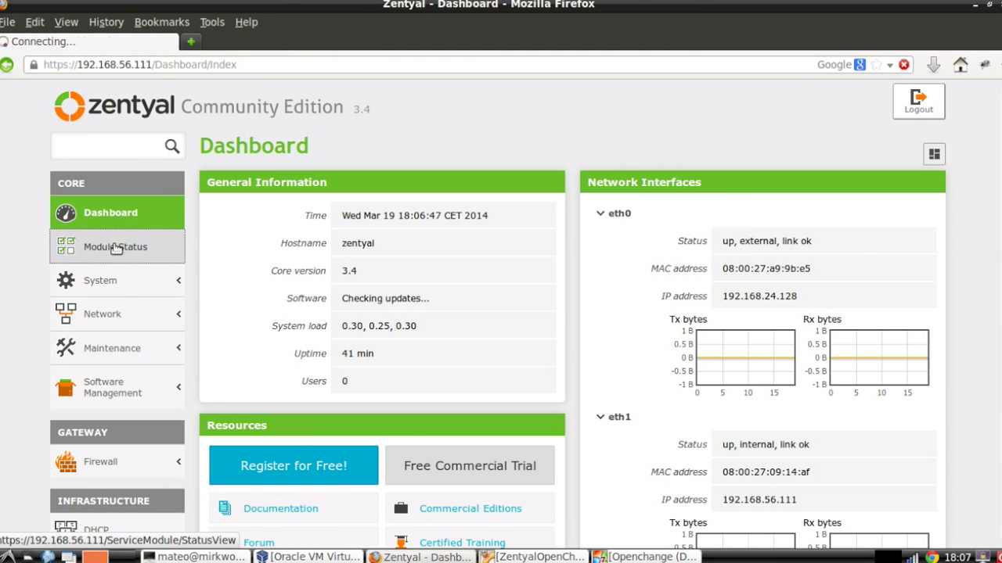
scroll(481, 423, "down", 5)
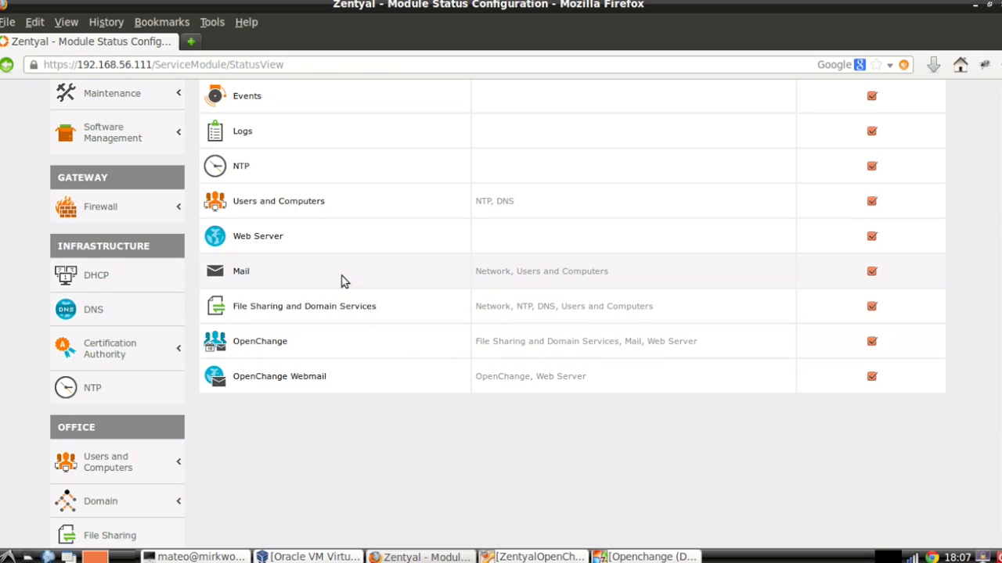
scroll(342, 281, "down", 1)
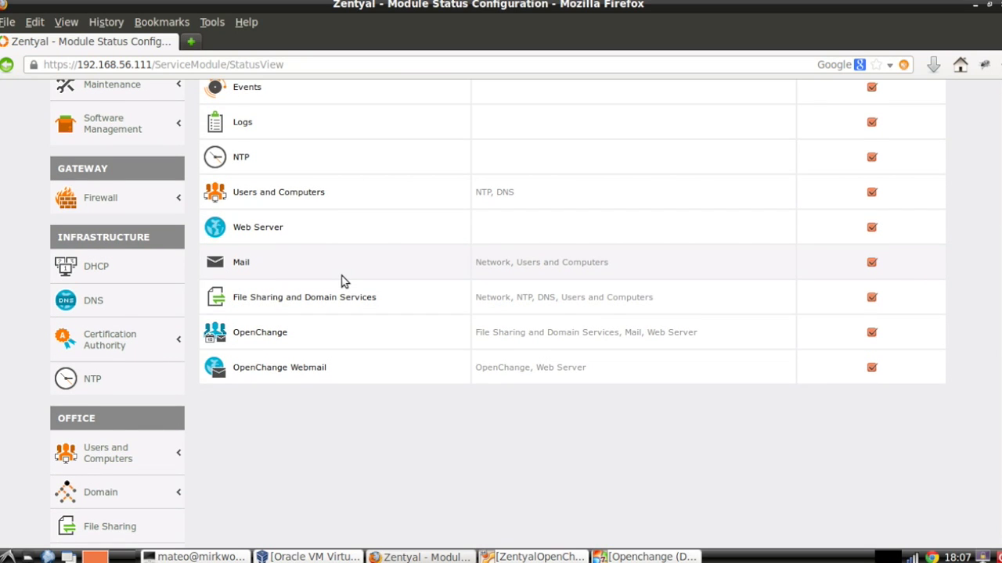
scroll(342, 281, "down", 5)
left_click(113, 437)
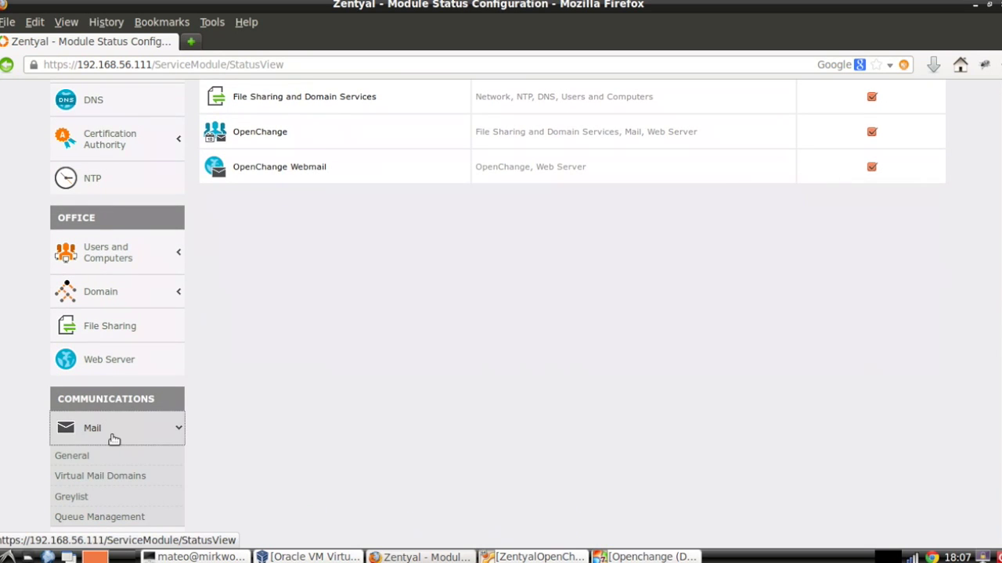
Review the zentyal-domain.lan entry in Virtual Mail Domains.
left_click(93, 478)
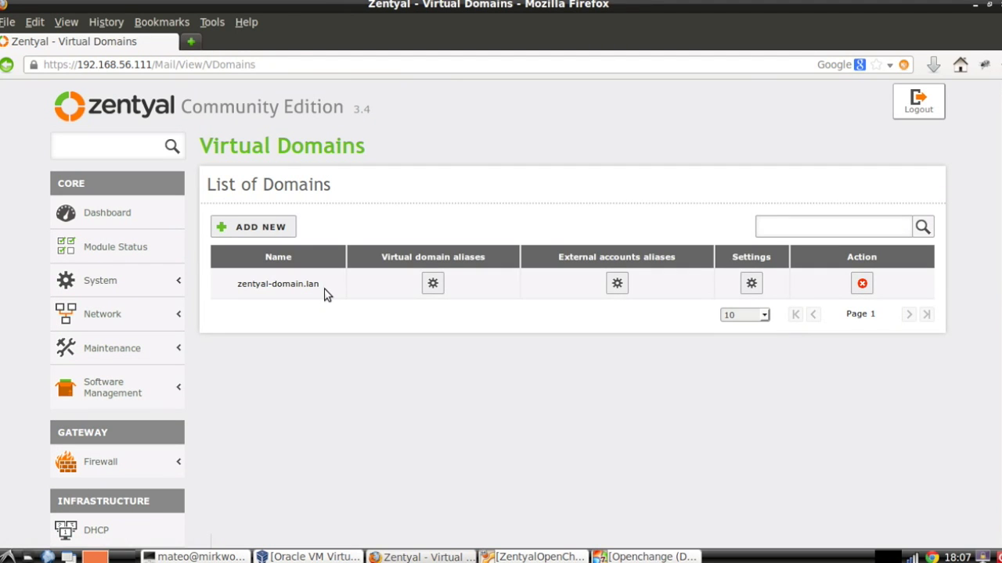
scroll(327, 295, "down", 1)
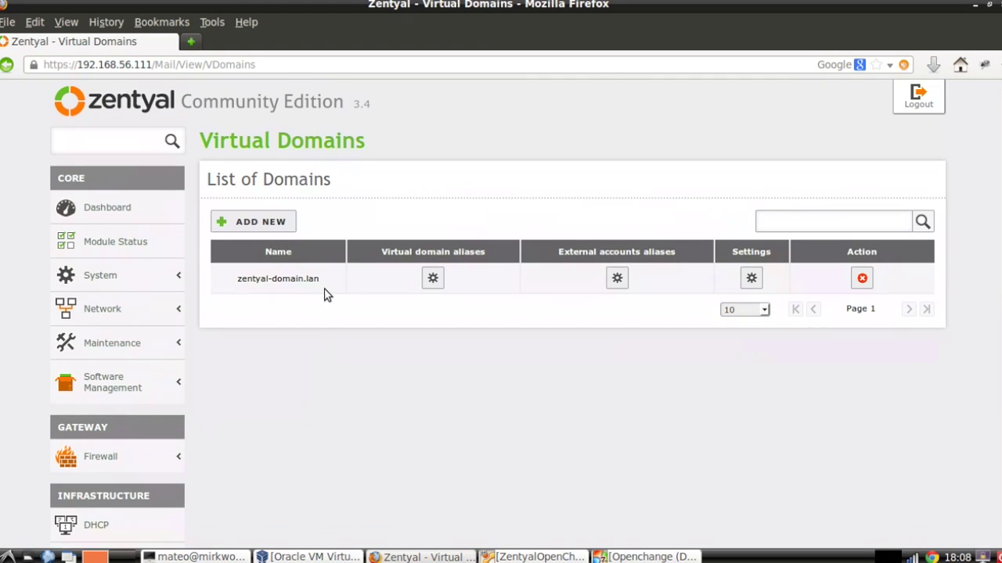
scroll(327, 295, "down", 5)
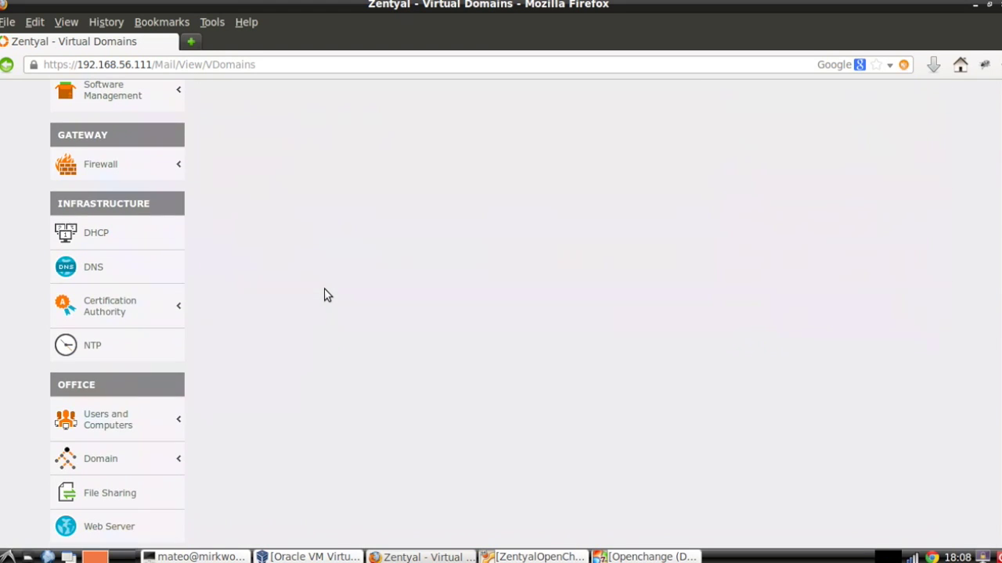
Browse the zentyal-domain.lan users and computers tree with its five users.
left_click(102, 423)
left_click(83, 451)
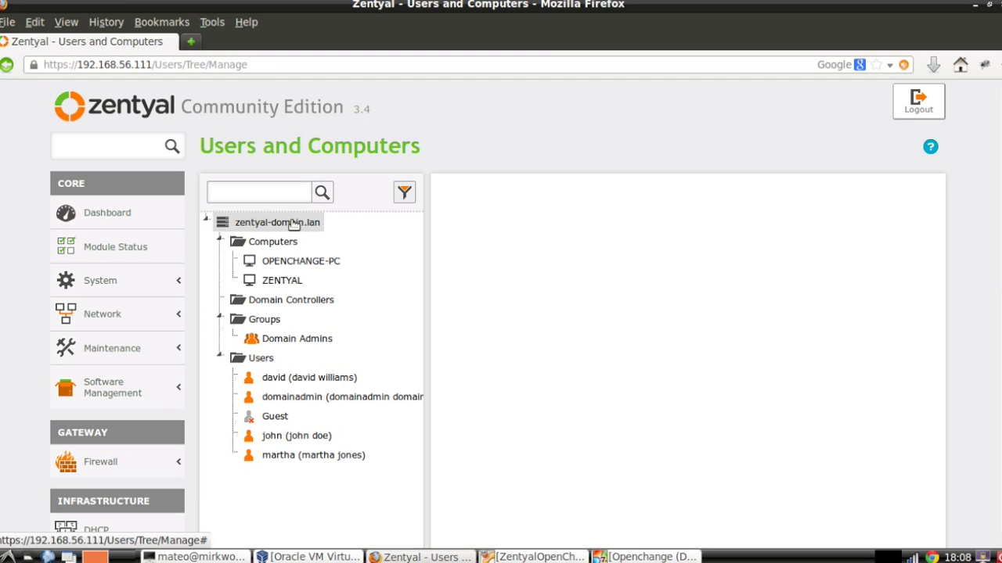
scroll(188, 309, "down", 1)
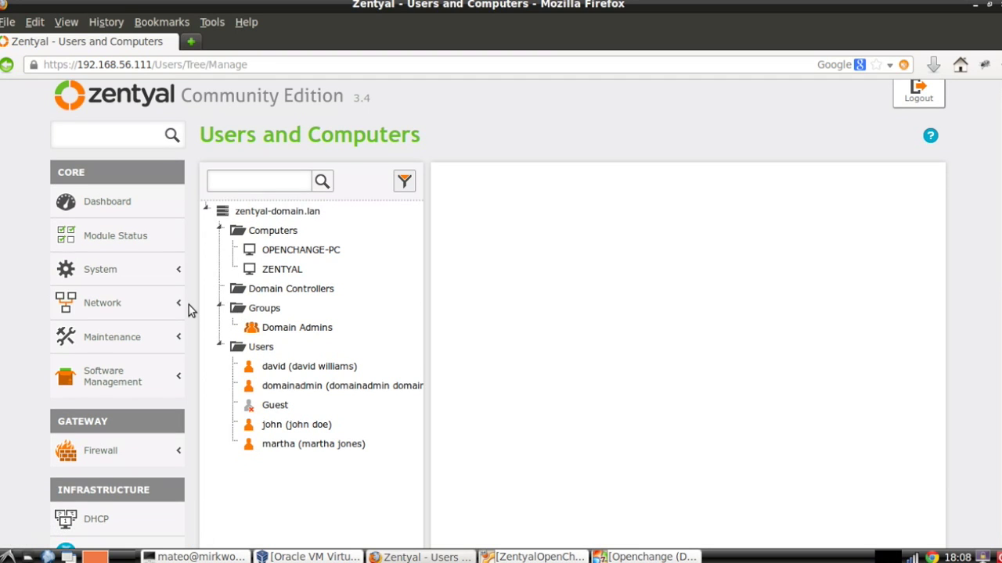
scroll(189, 309, "down", 8)
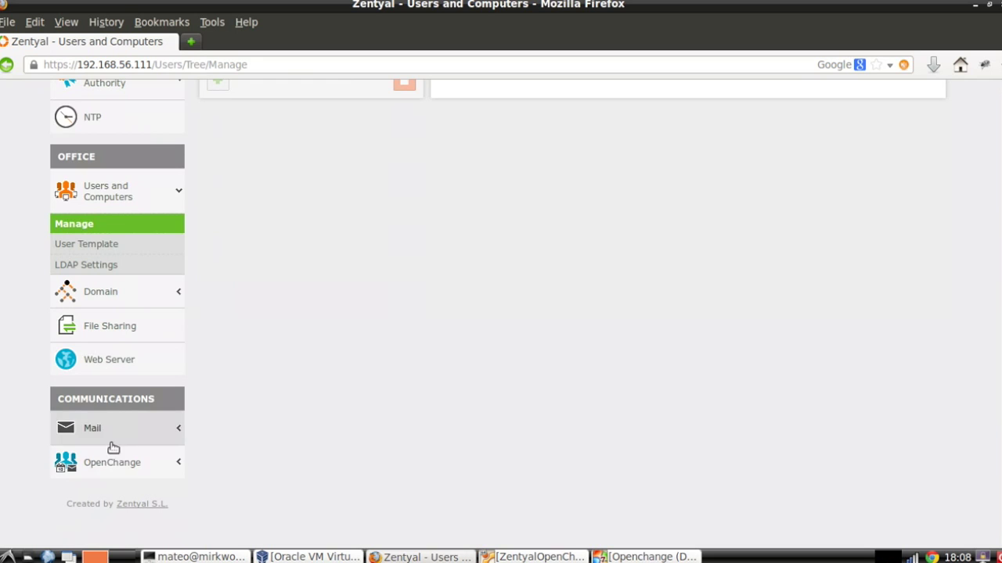
Run OpenChange Setup for First Organization with accounts enabled for all existing users.
left_click(112, 458)
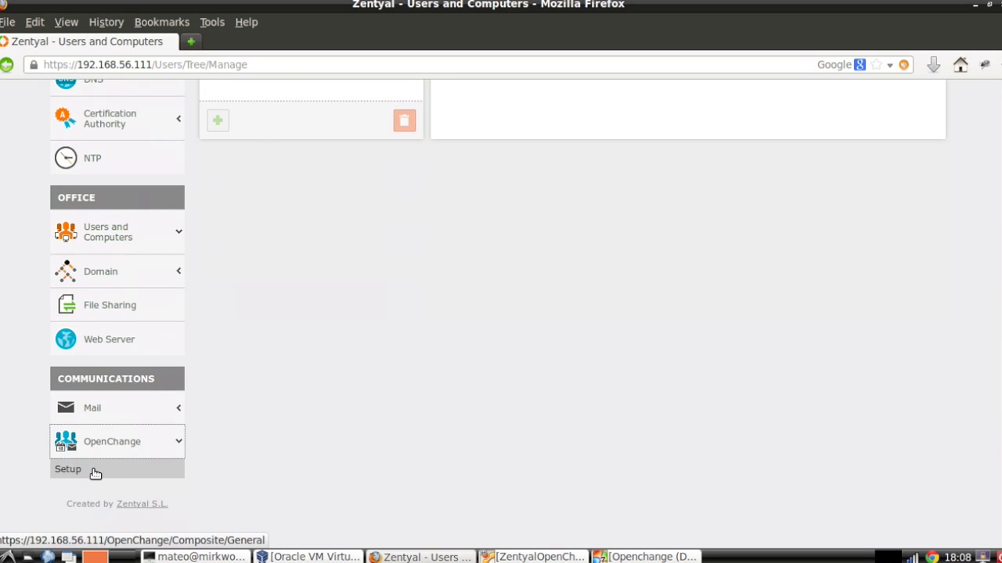
left_click(95, 473)
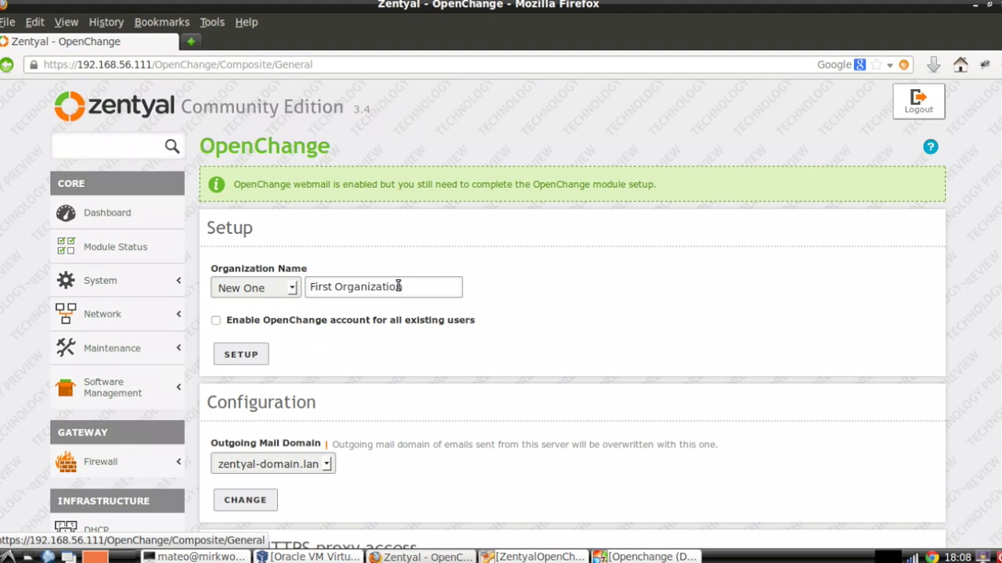
scroll(405, 278, "down", 2)
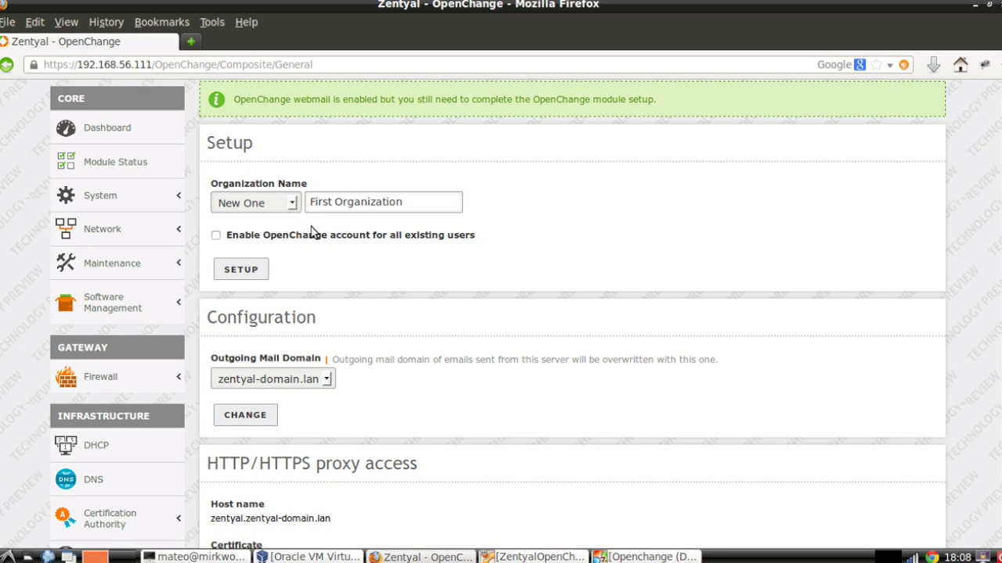
left_click(216, 236)
left_click(253, 268)
scroll(349, 284, "down", 2)
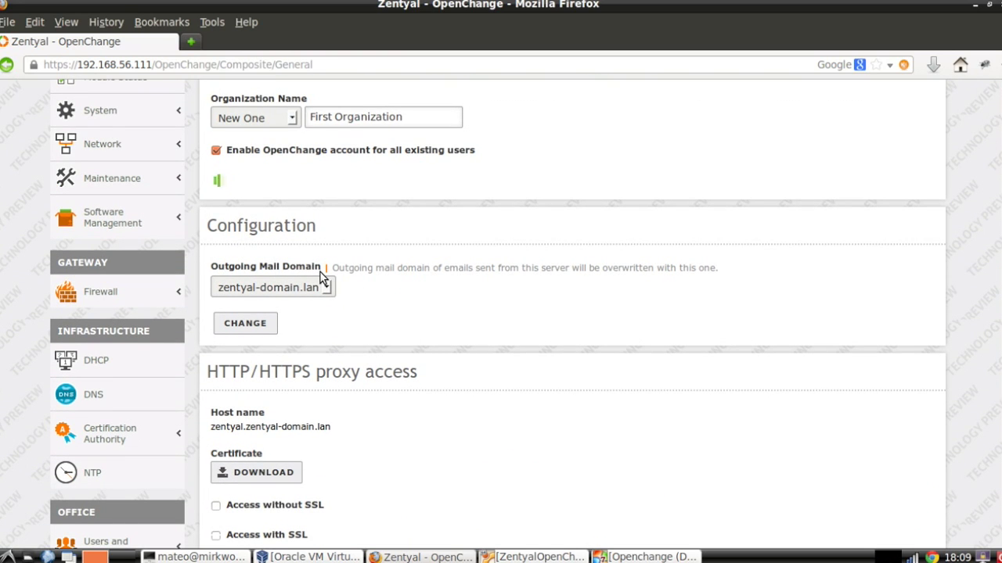
scroll(320, 272, "down", 1)
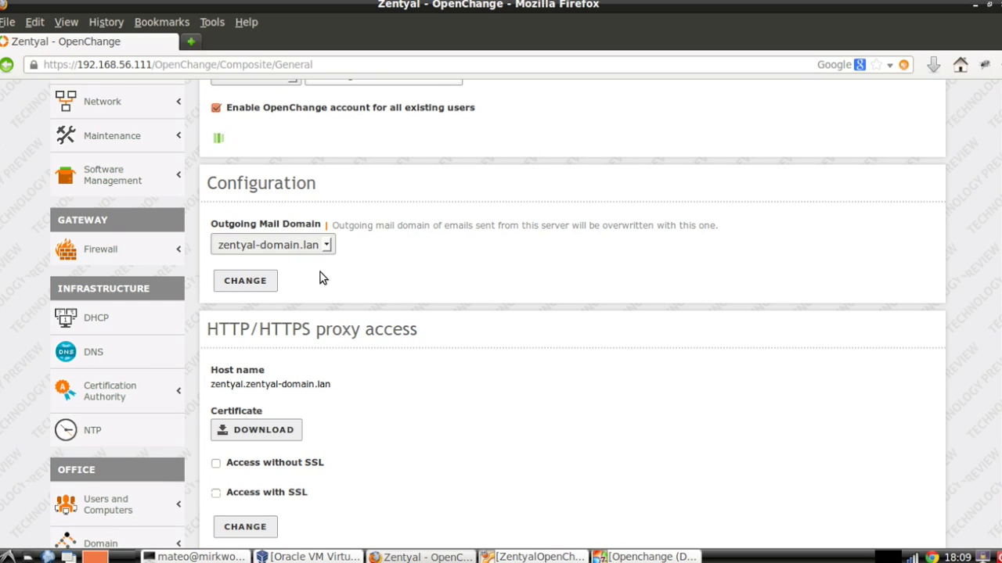
scroll(320, 278, "down", 4)
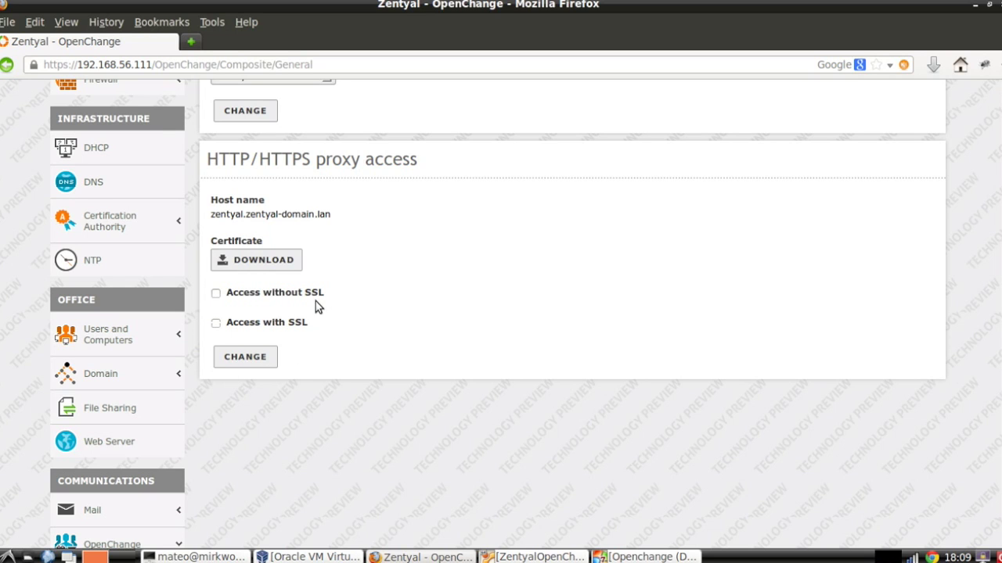
scroll(317, 301, "up", 1)
scroll(315, 301, "up", 5)
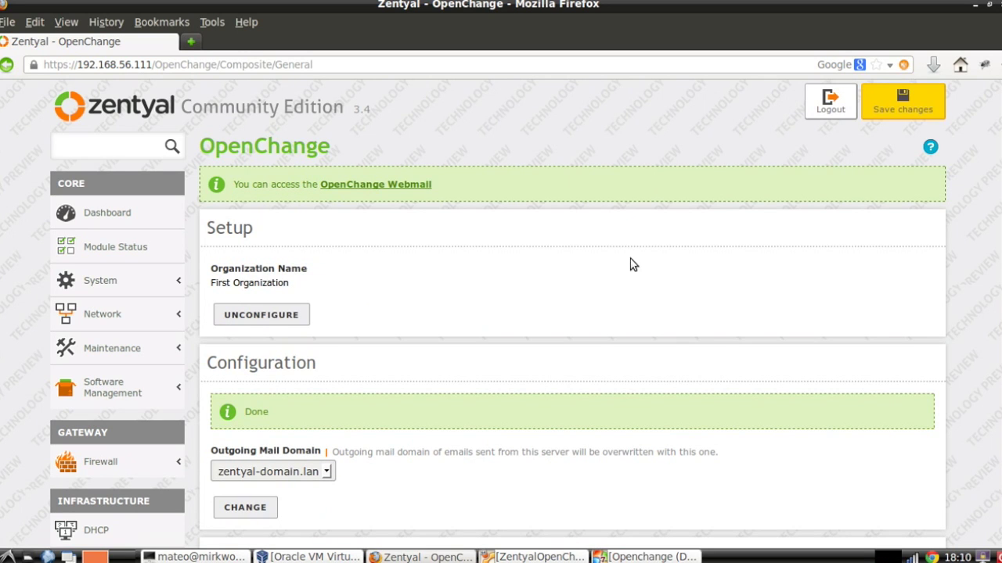
Save and confirm the pending OpenChange configuration, then return to the Zentyal dashboard.
left_click(898, 107)
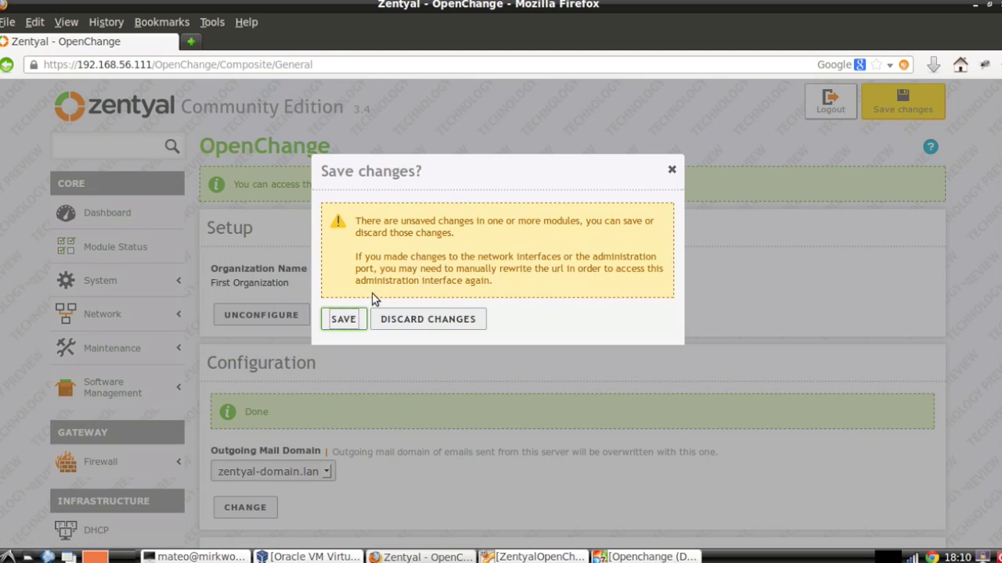
left_click(344, 321)
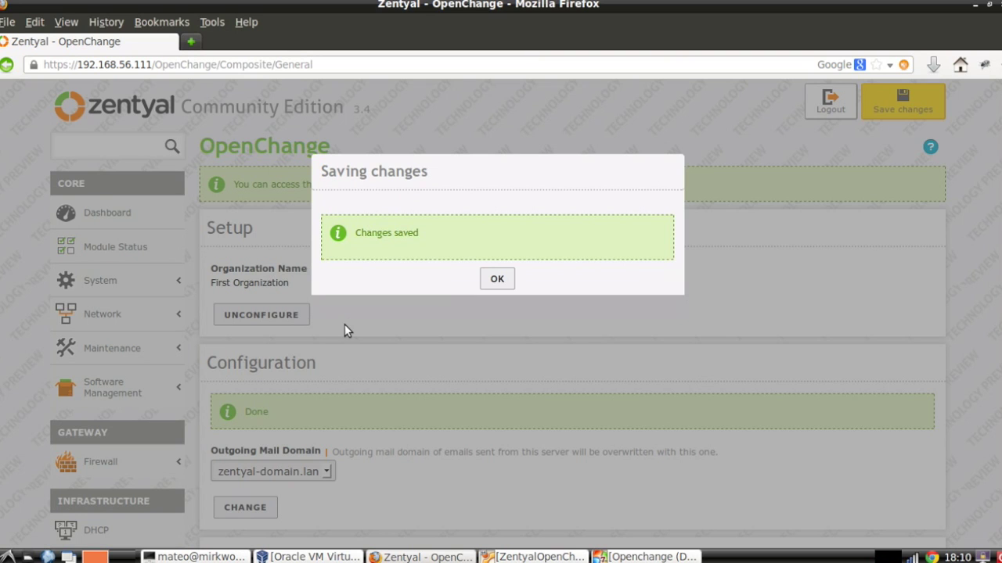
left_click(496, 280)
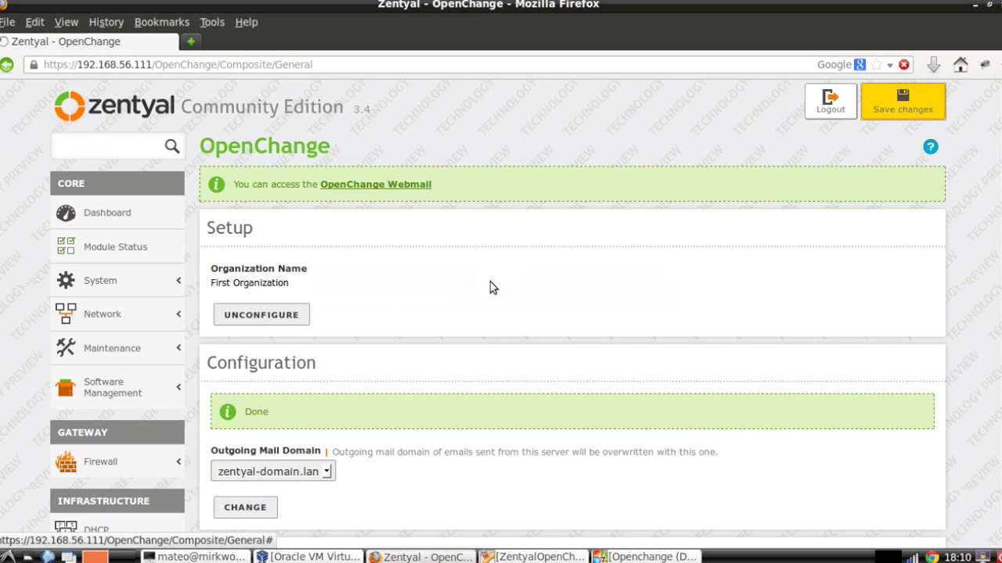
left_click(125, 206)
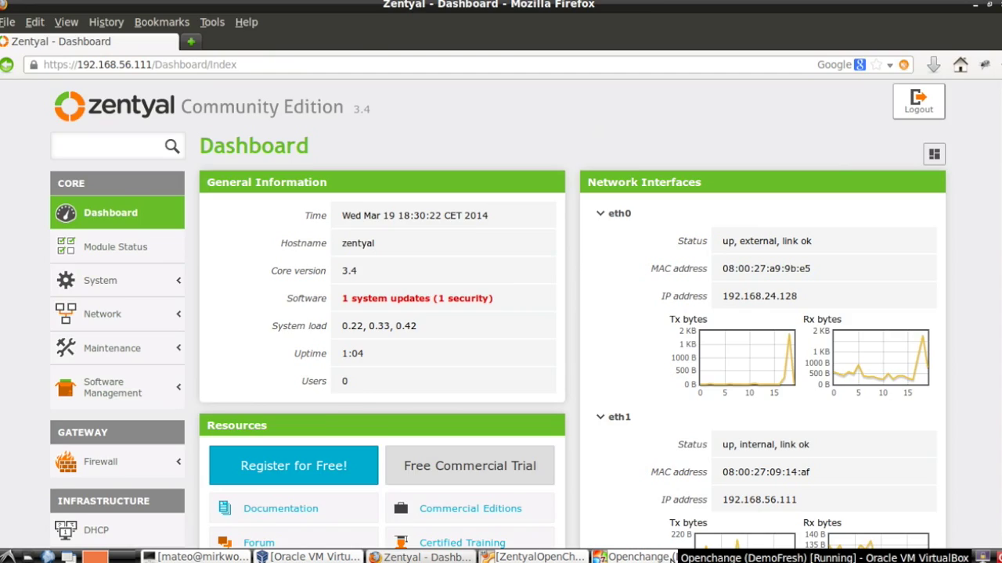
Open the Windows 7 guest's Start menu, glancing at the Zentyal users tree before returning.
left_click(661, 557)
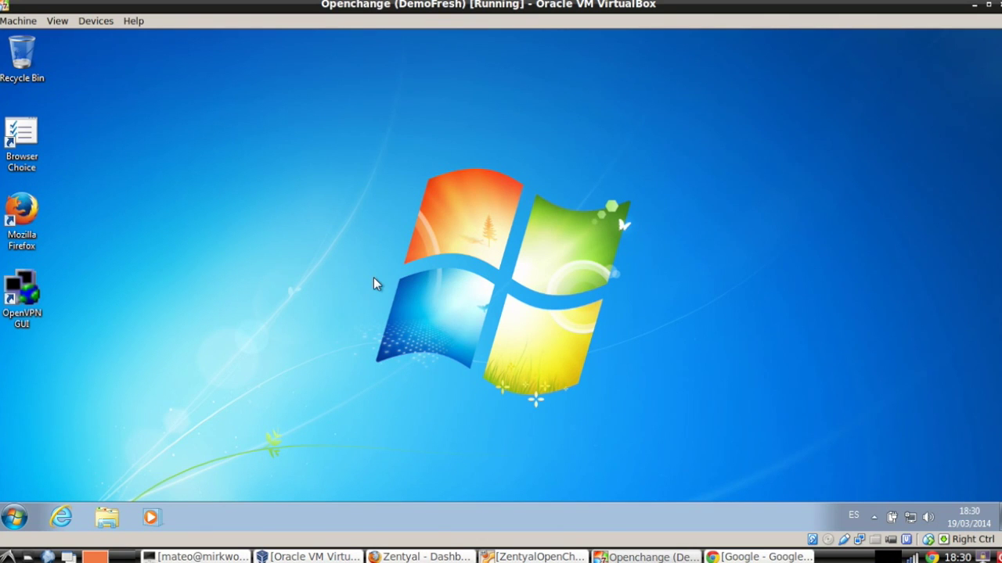
left_click(14, 517)
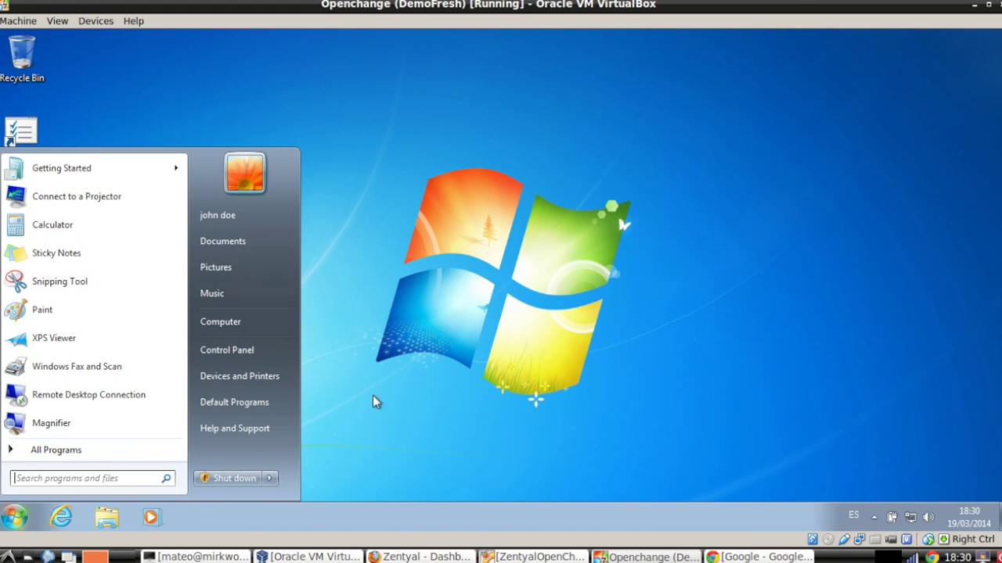
left_click(443, 557)
scroll(161, 324, "down", 5)
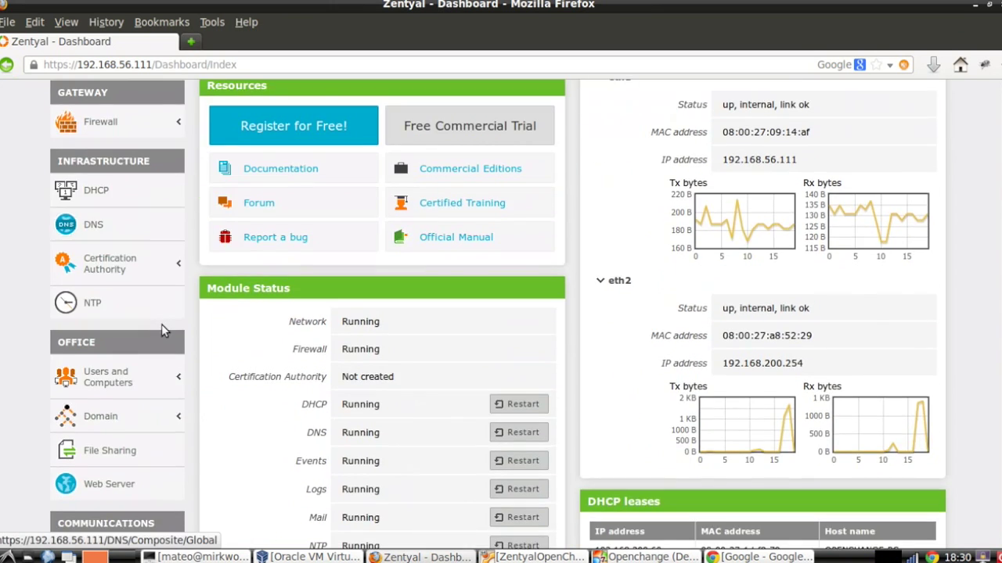
left_click(112, 374)
left_click(72, 409)
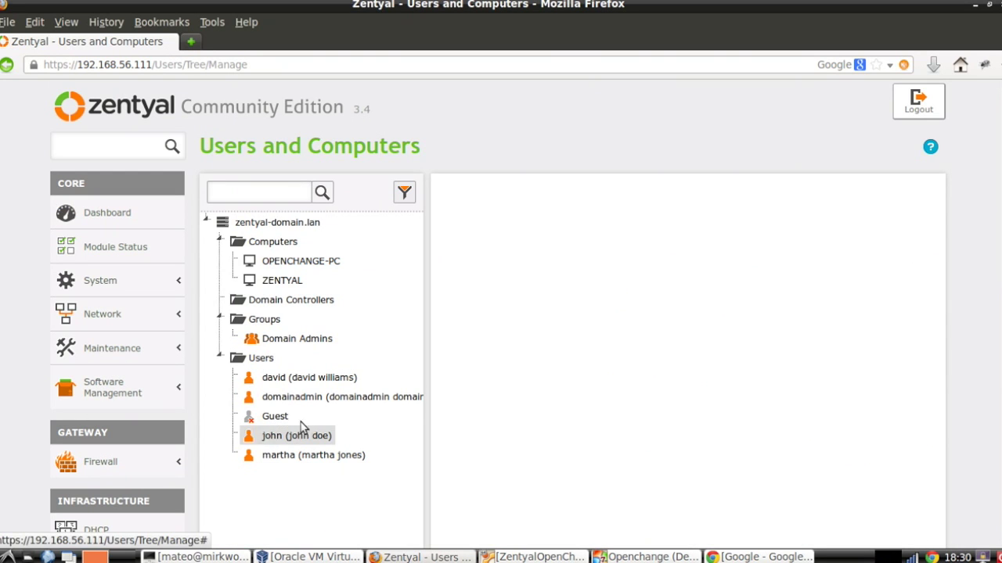
left_click(638, 556)
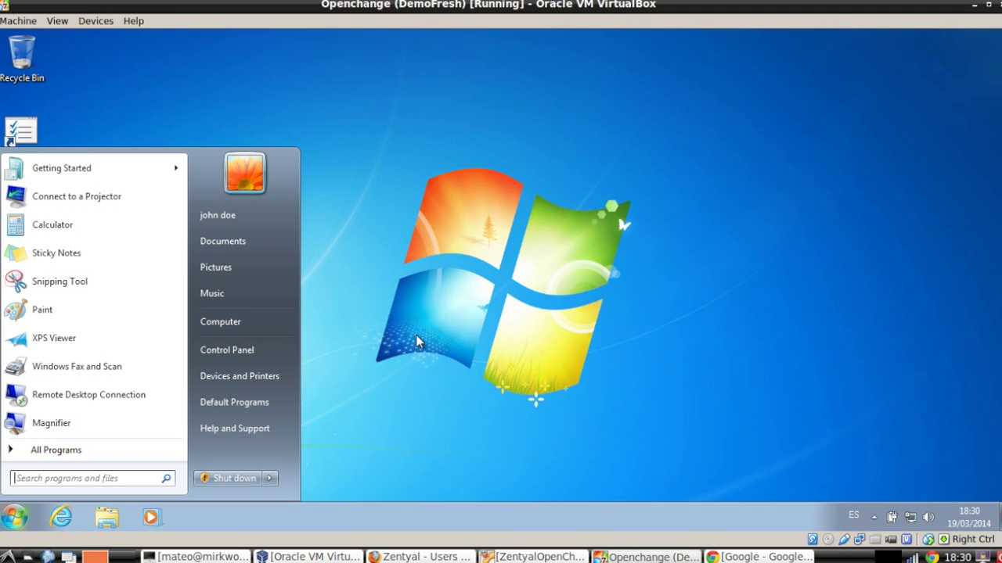
Launch Outlook 2007 from Start search and choose to configure an e-mail account.
type("out")
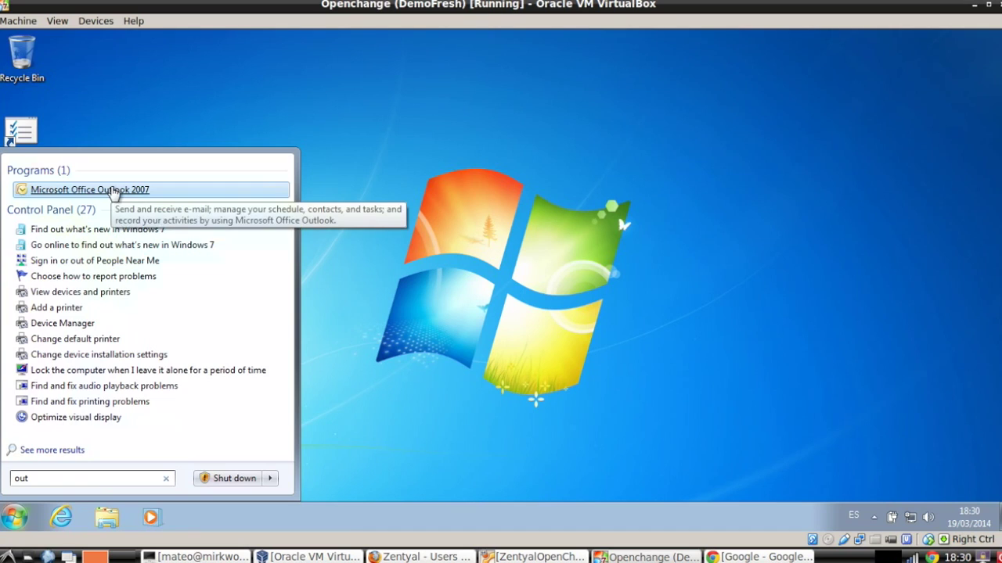
left_click(112, 190)
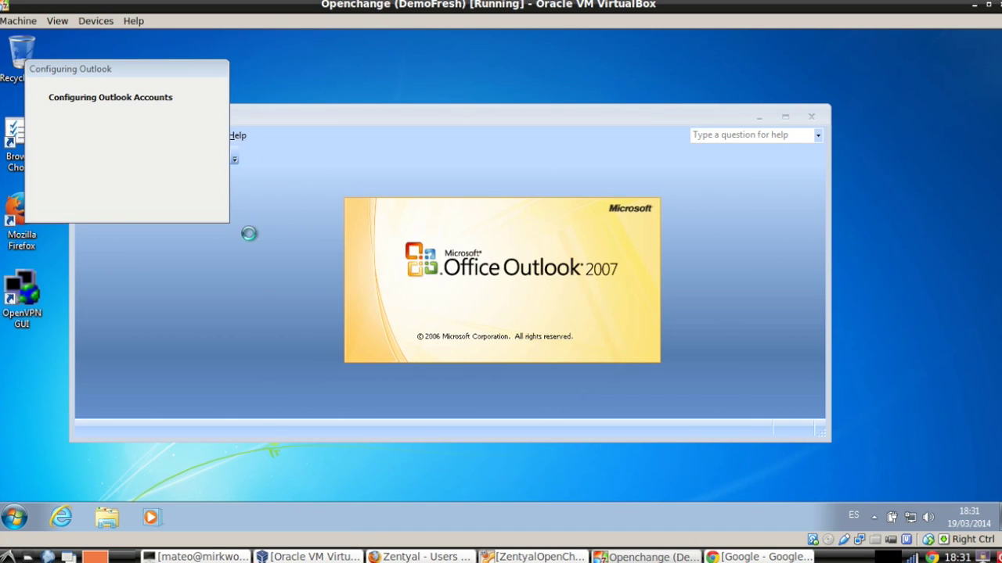
left_click(631, 423)
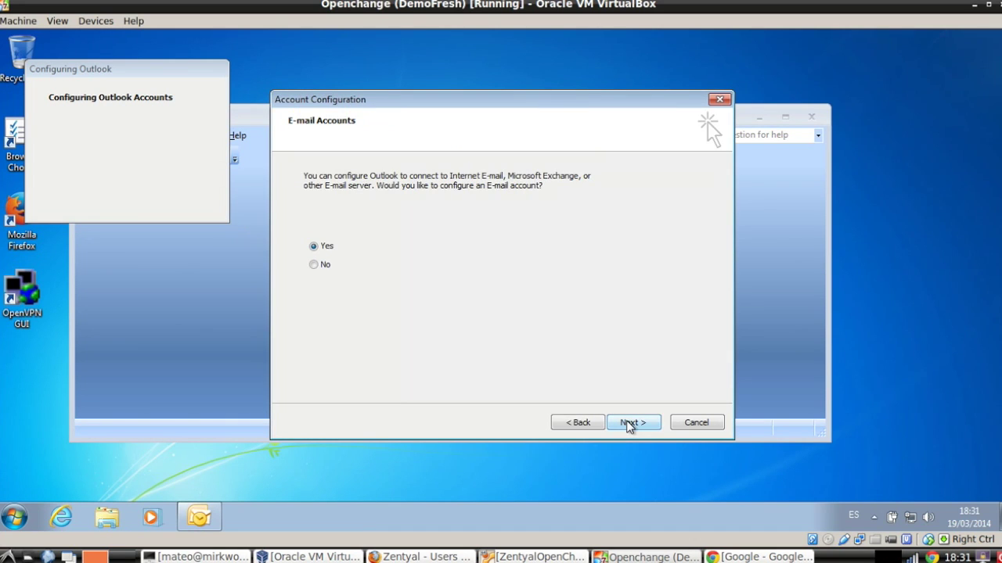
left_click(631, 423)
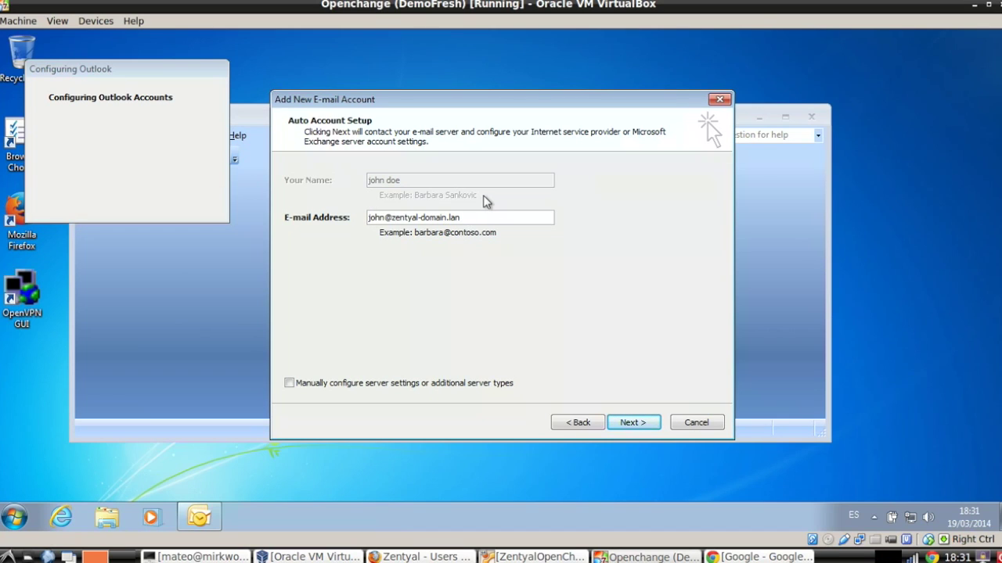
Run automatic setup with the prefilled address, accepting the server's untrusted certificate.
left_click(631, 423)
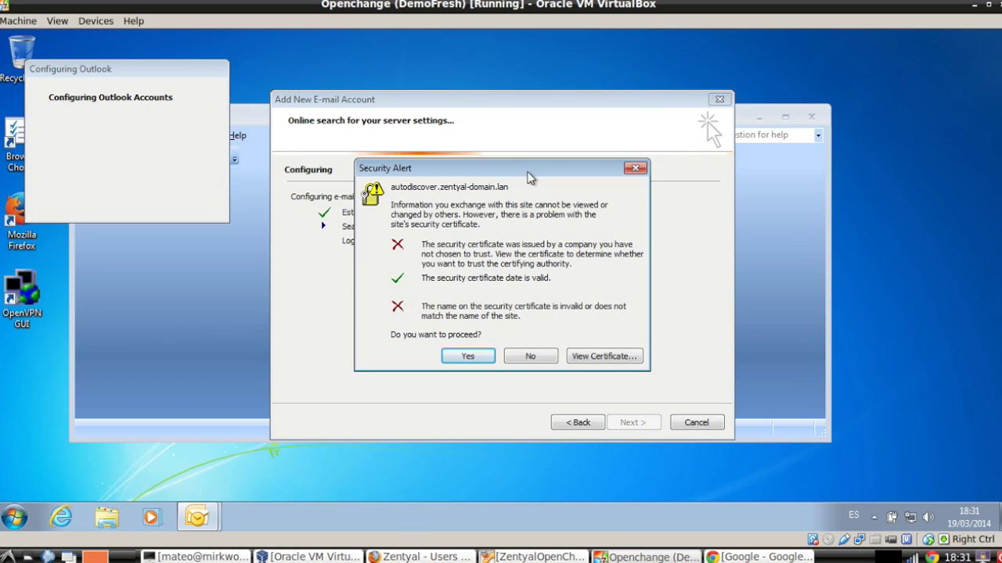
left_click_drag(529, 177, 702, 99)
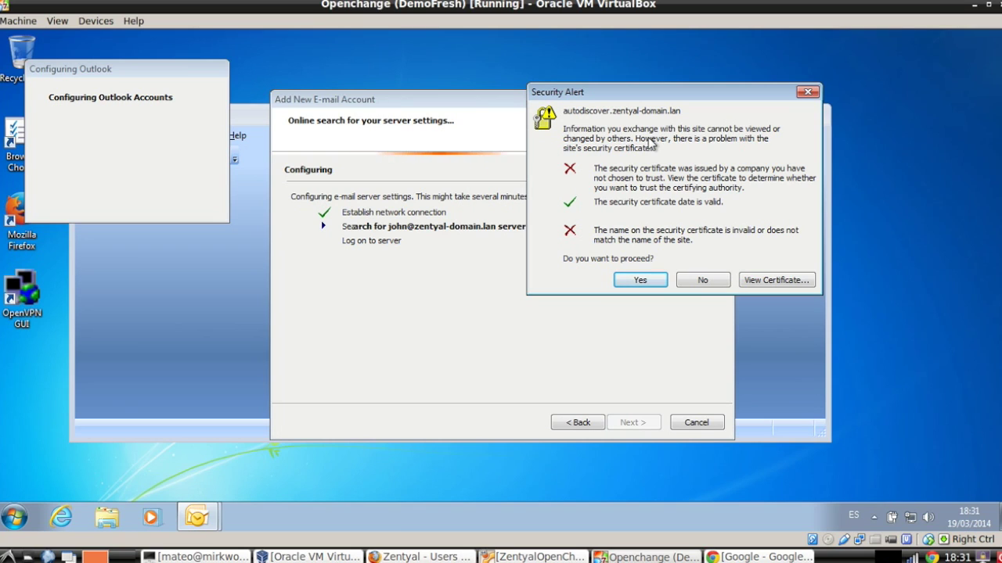
left_click(638, 282)
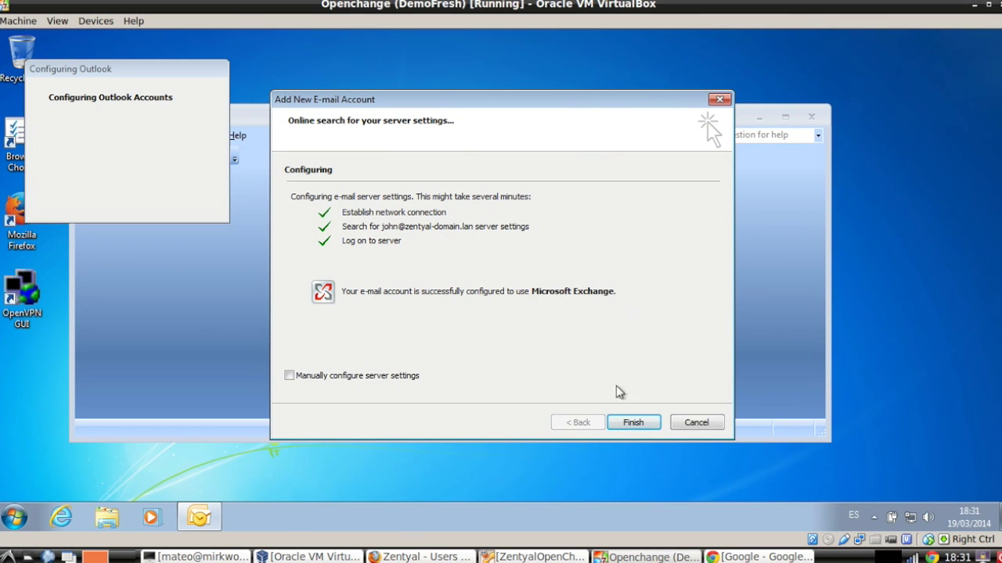
Finish account setup, confirm the user name, and decline online help and Microsoft Update.
left_click(633, 428)
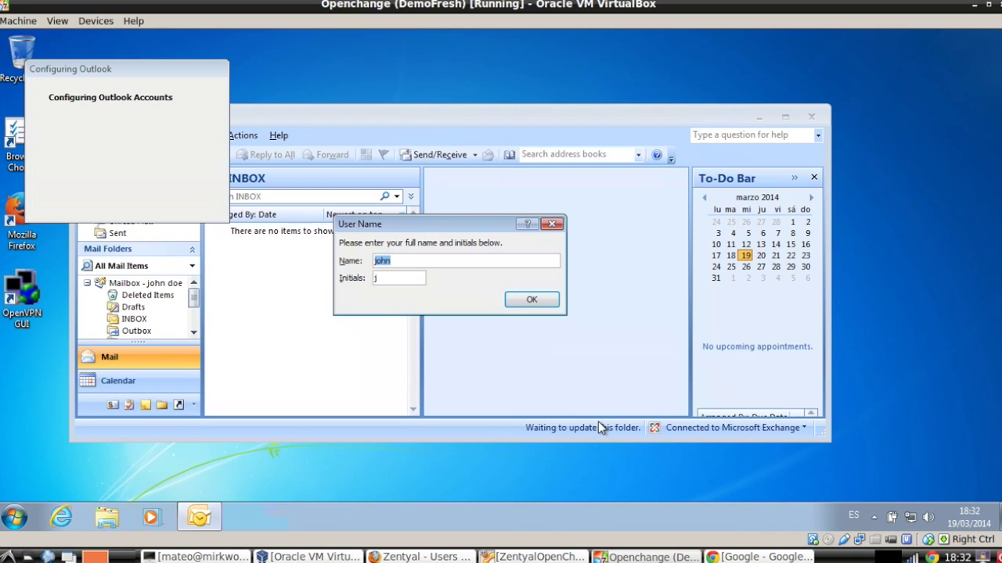
left_click(536, 303)
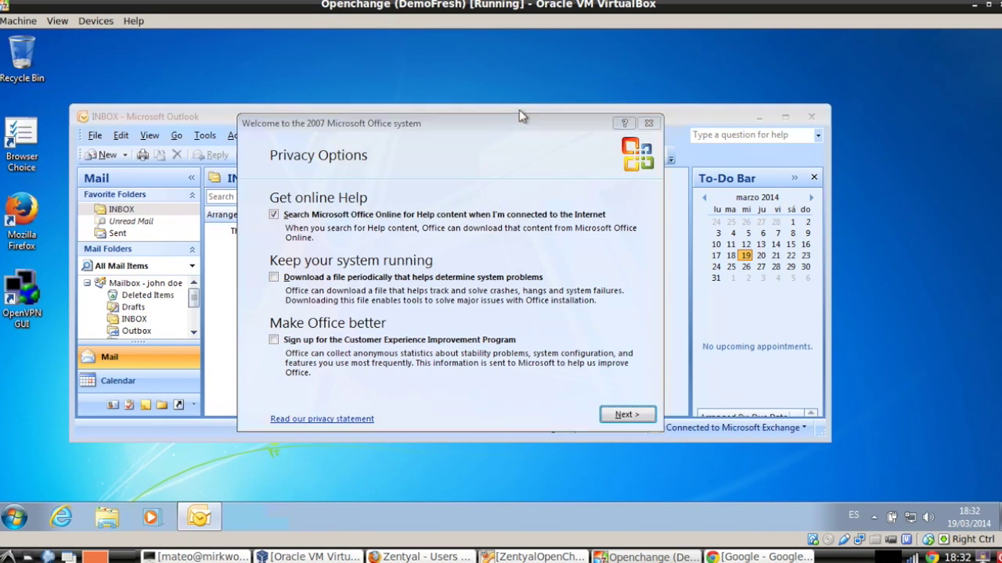
left_click(294, 215)
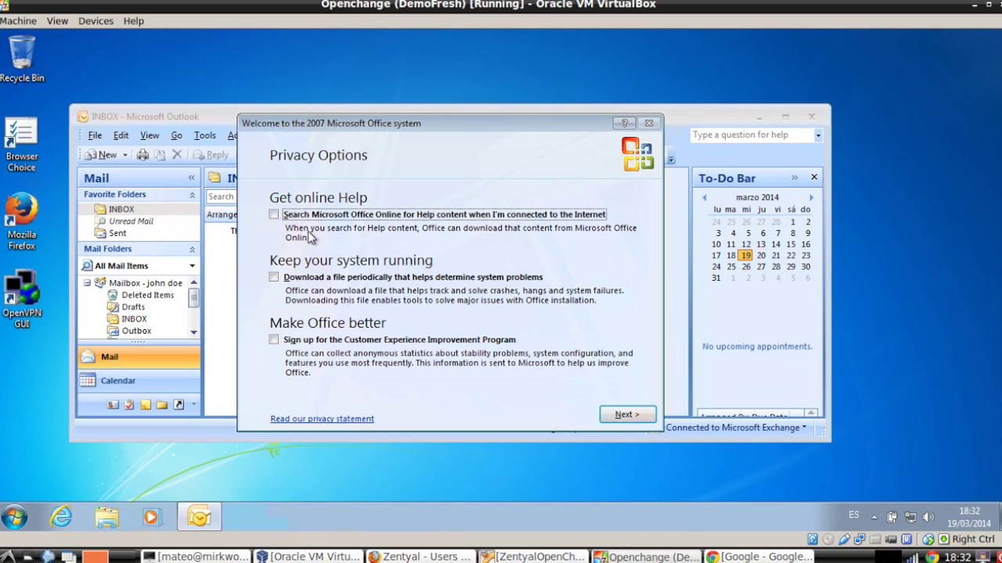
left_click(624, 415)
left_click(433, 293)
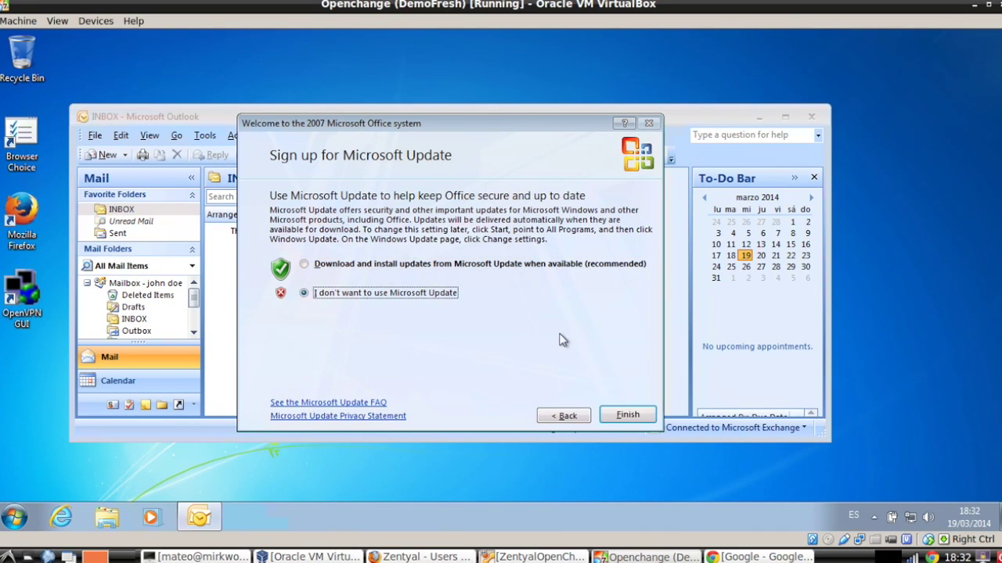
left_click(635, 415)
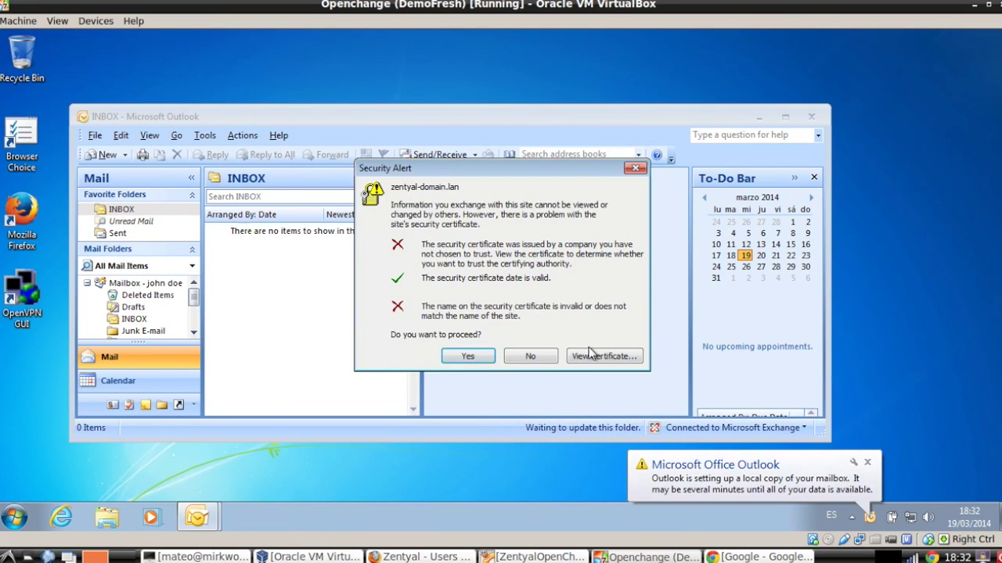
Accept the certificate warning, dismiss the mailbox notification, and enlarge the Outlook window.
left_click(473, 358)
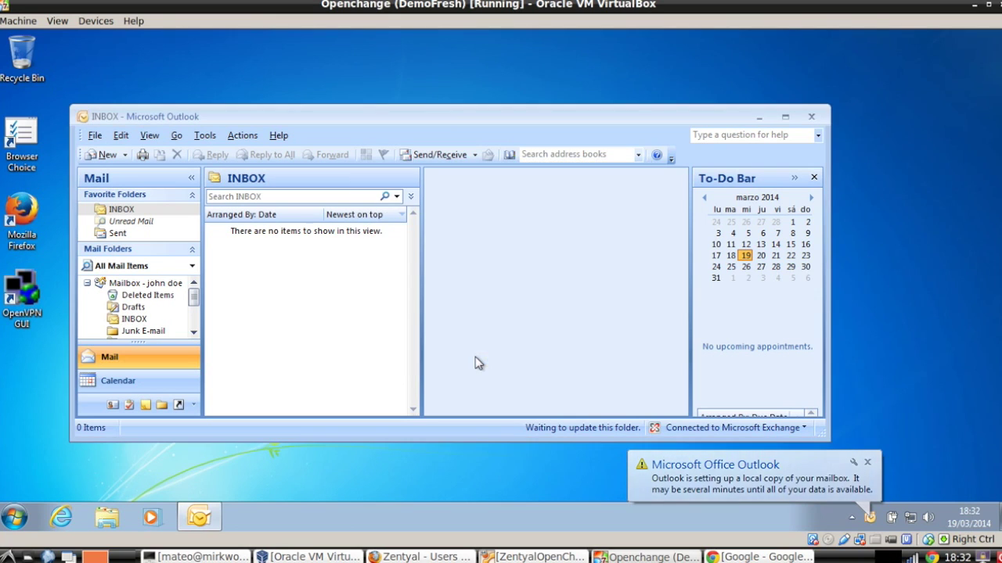
left_click(867, 464)
left_click_drag(829, 440, 966, 480)
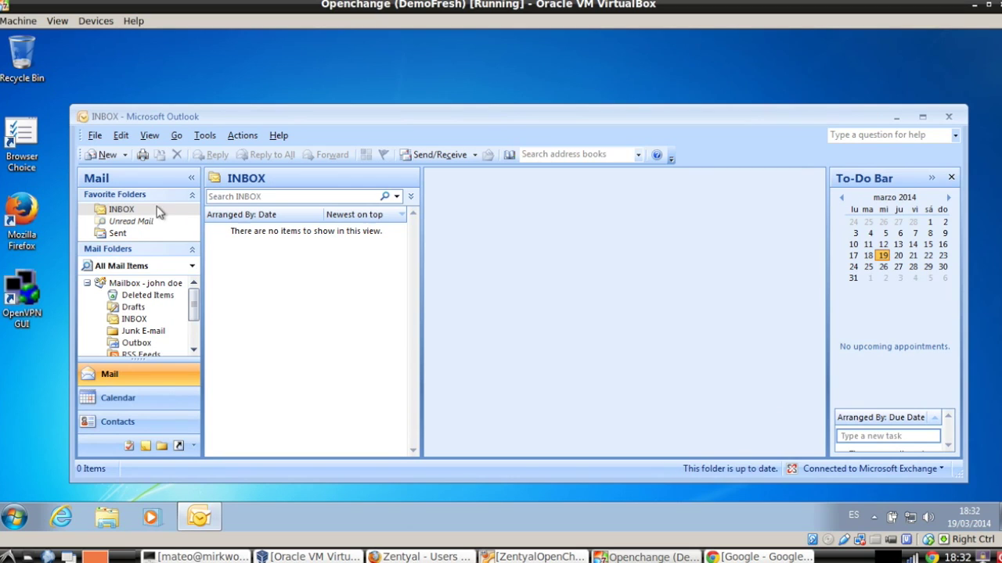
Start a new message addressed to the user's own mailbox, checking the address book.
left_click(108, 155)
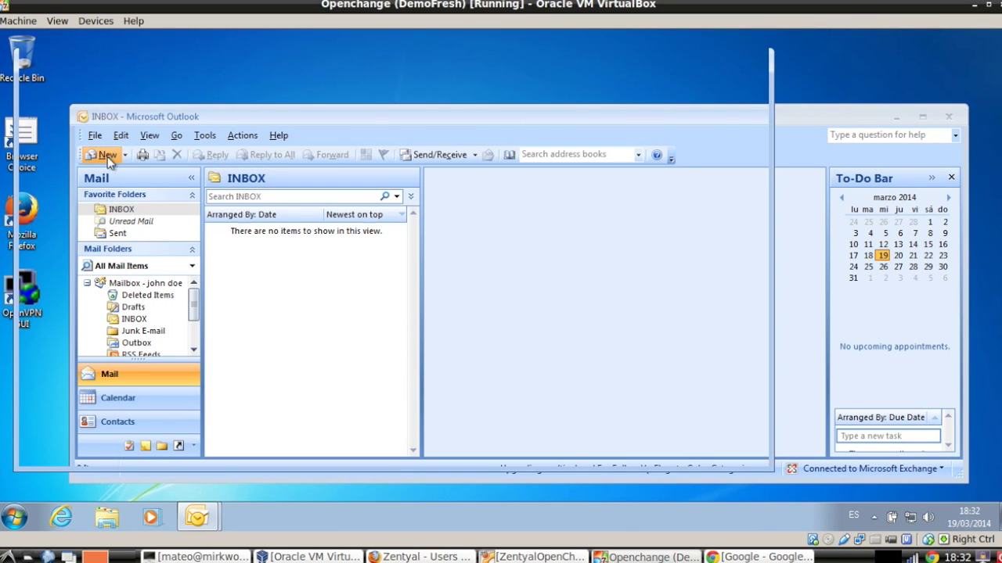
left_click_drag(282, 75, 336, 102)
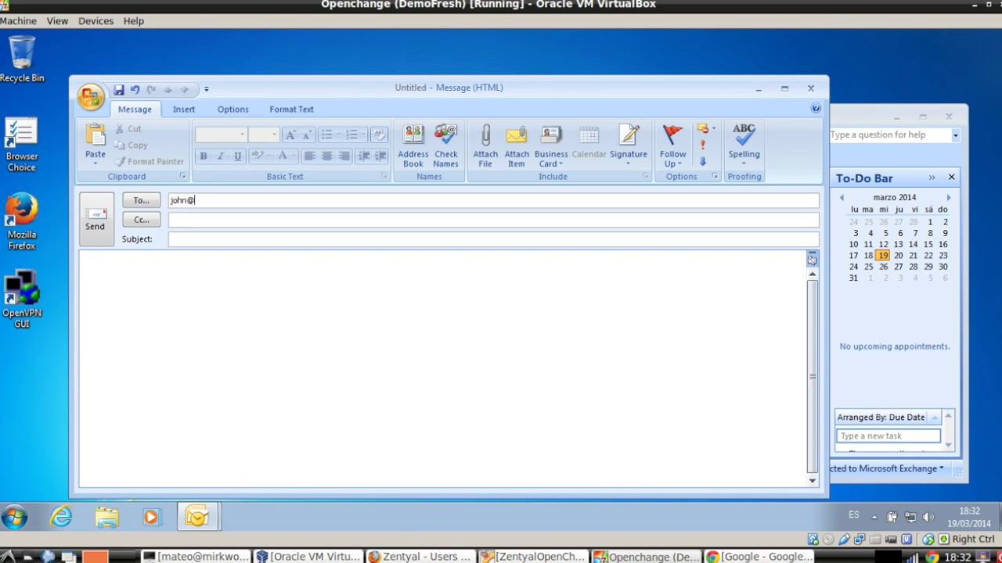
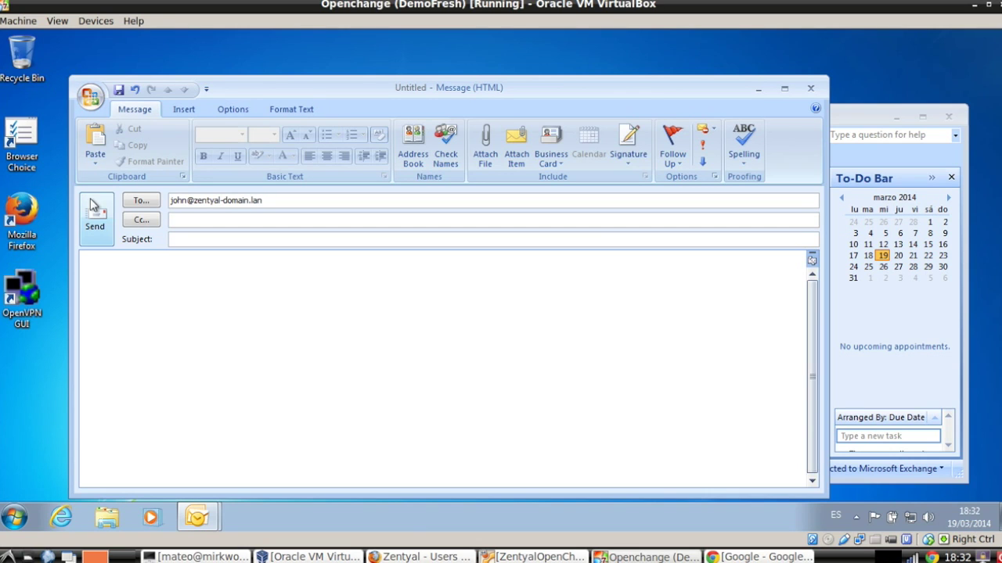
left_click(143, 200)
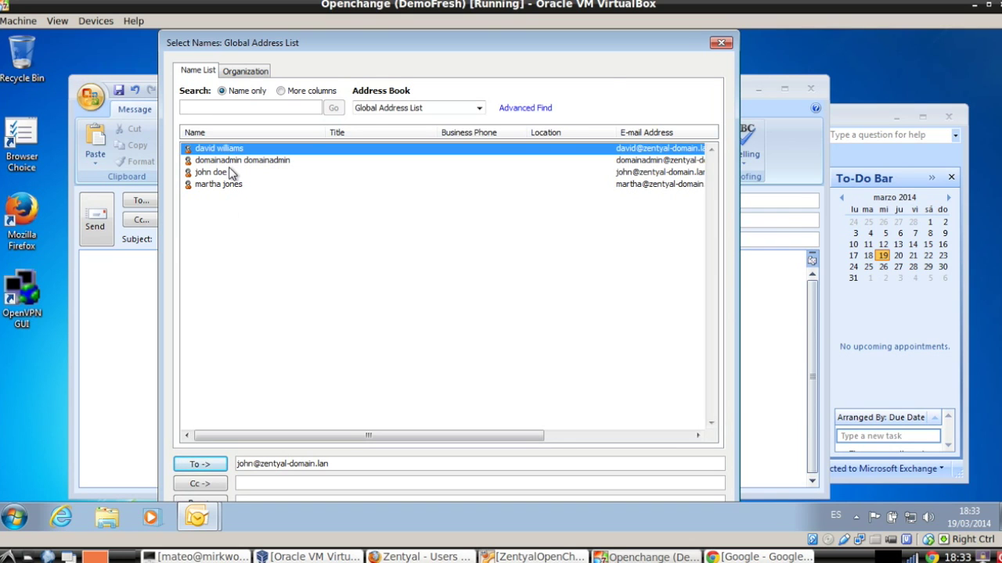
left_click(721, 43)
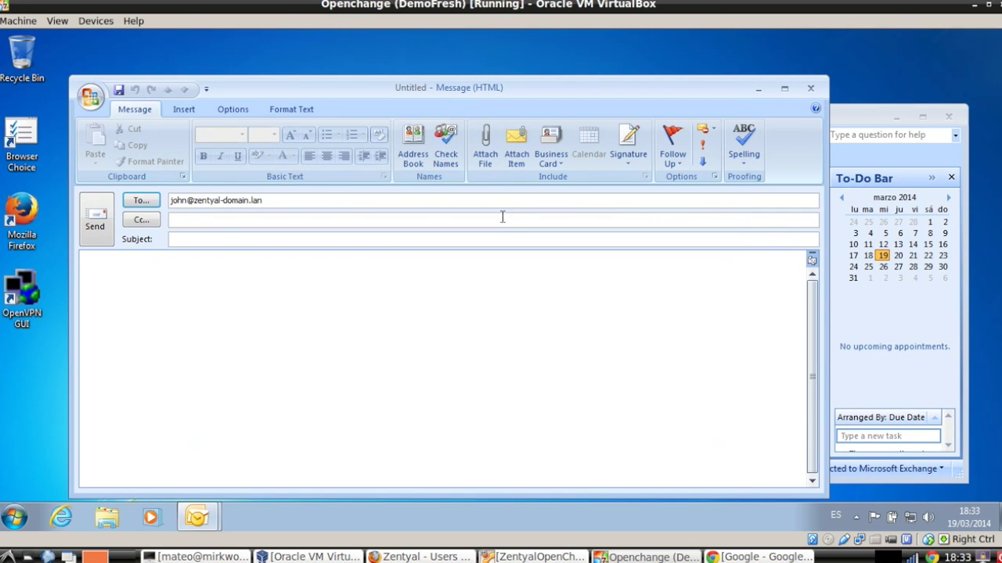
Give the message subject 'hello' and body 'example mail', then send it.
left_click(222, 240)
type("hello")
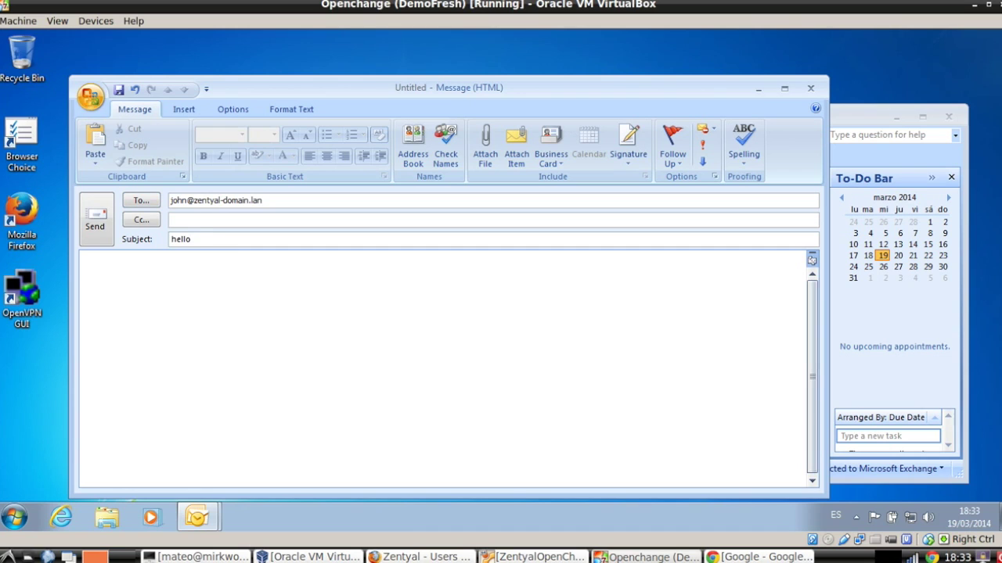
key("Tab")
type("example ma")
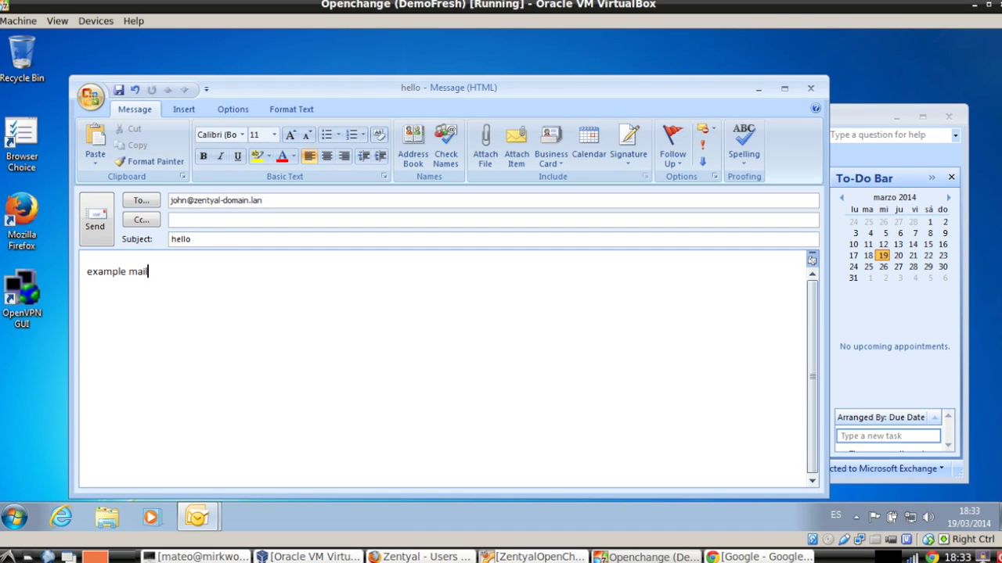
left_click(97, 216)
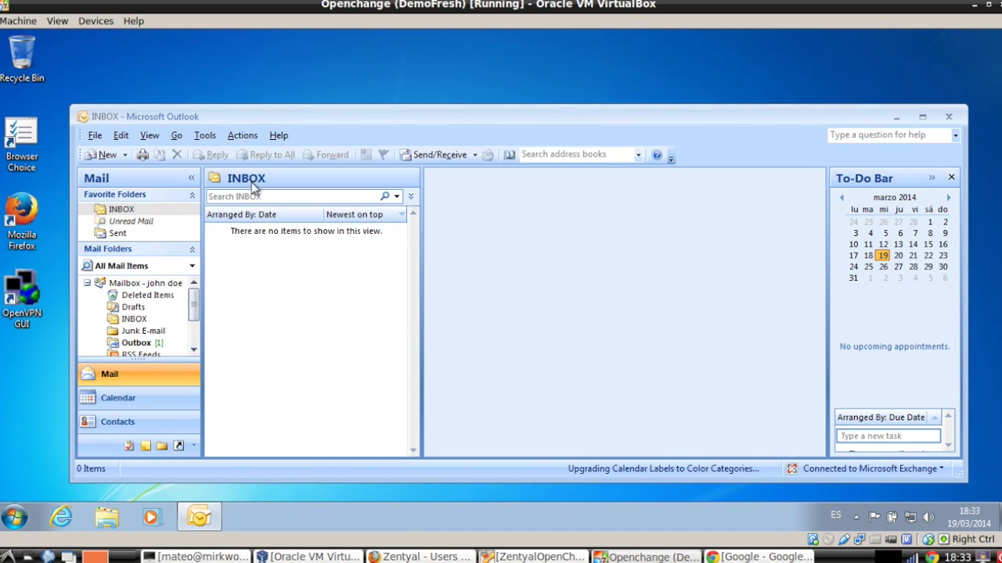
Run Send/Receive on the Inbox so the 'hello' test message arrives.
left_click(137, 323)
left_click(424, 154)
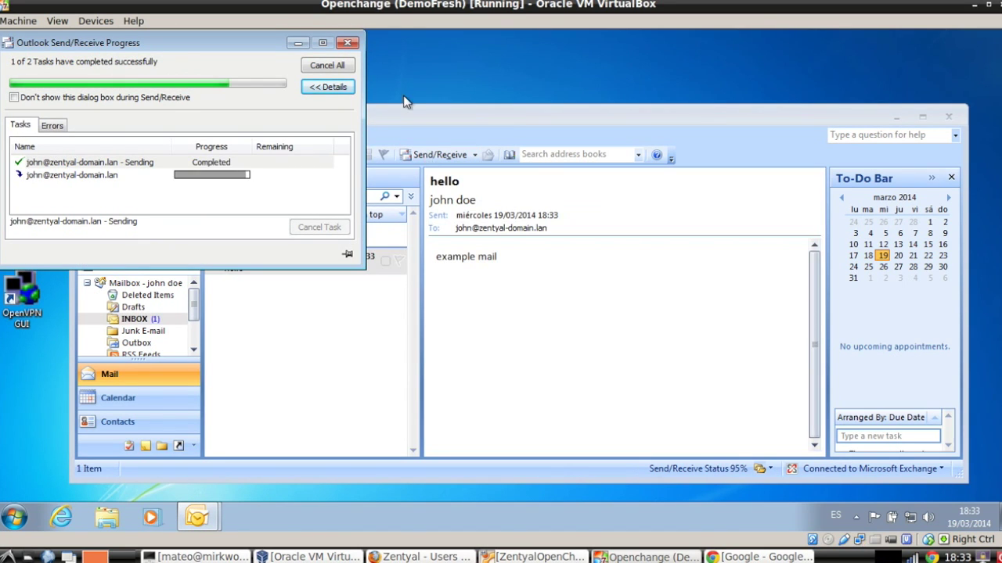
left_click_drag(405, 111, 384, 104)
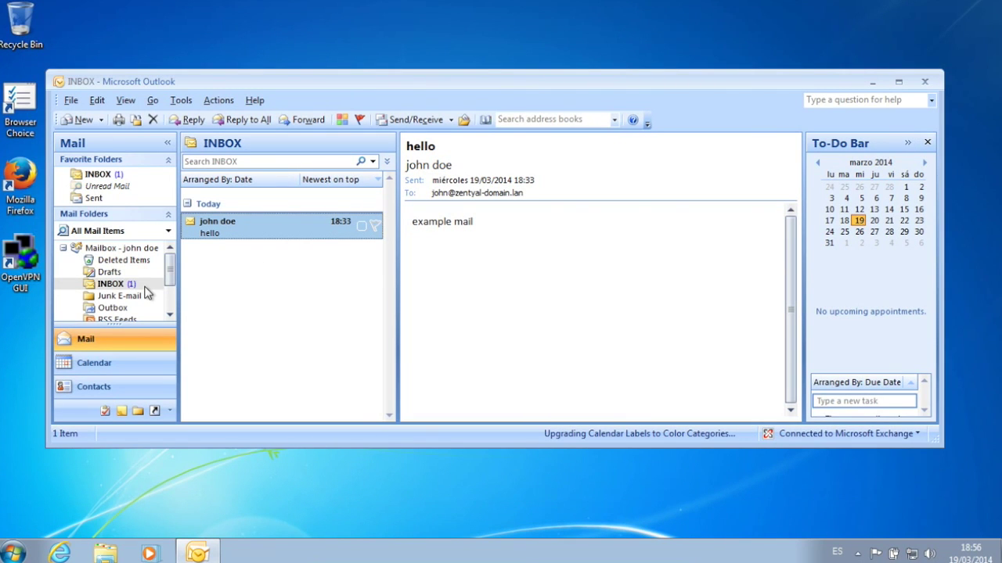
Browse the global address list for shared contacts, then close both dialogs without opening anything.
left_click(89, 393)
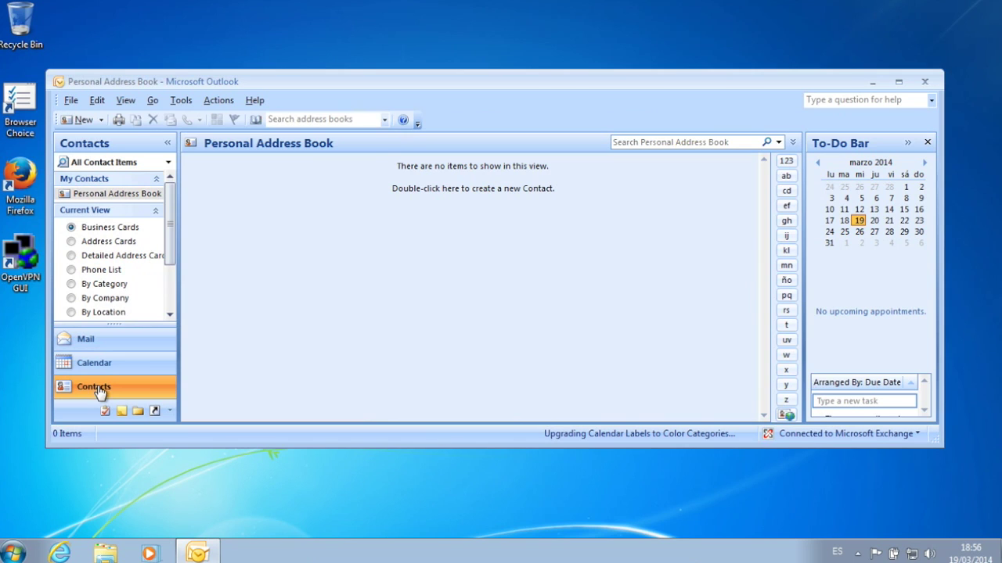
left_click(167, 291)
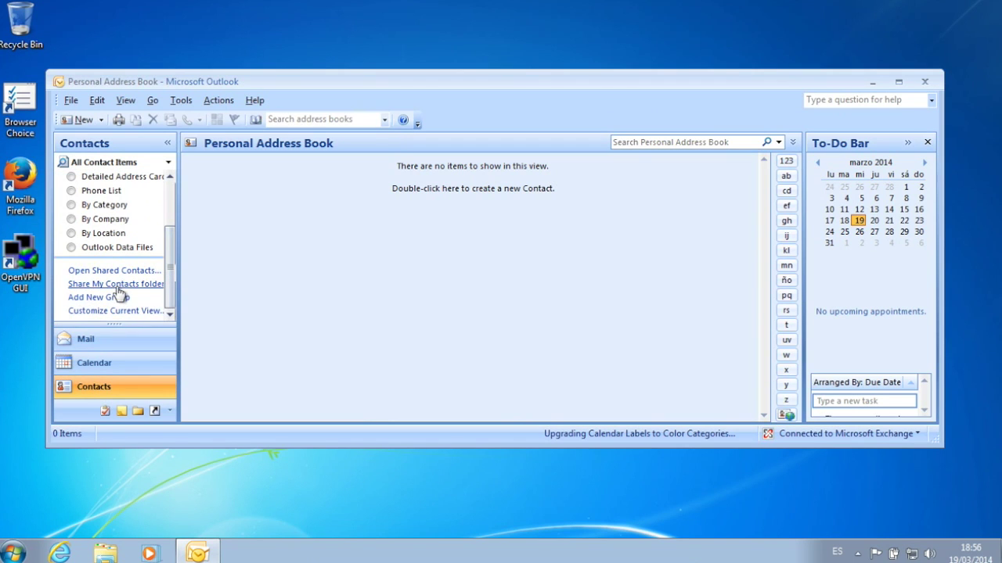
left_click(116, 272)
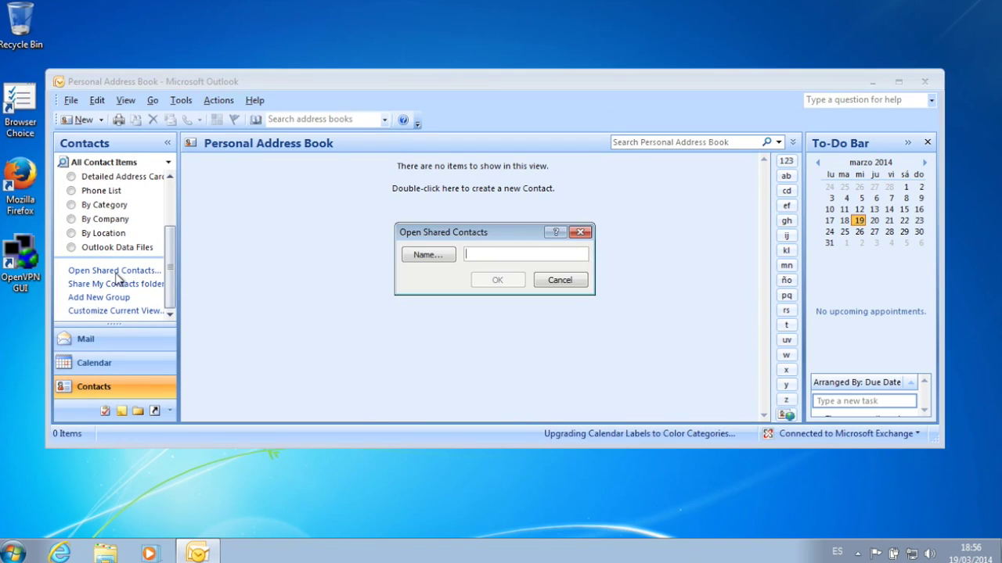
left_click(427, 255)
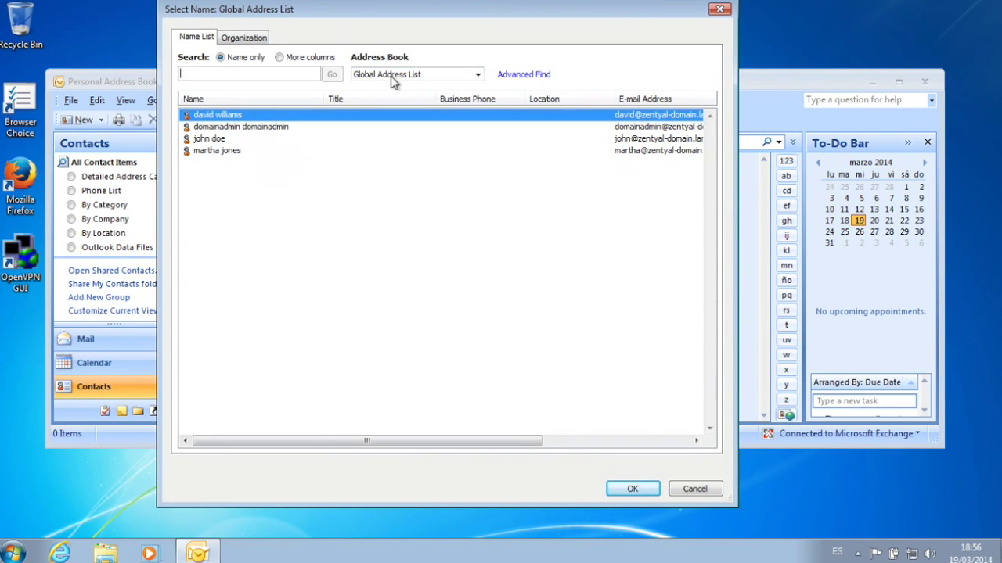
left_click(719, 10)
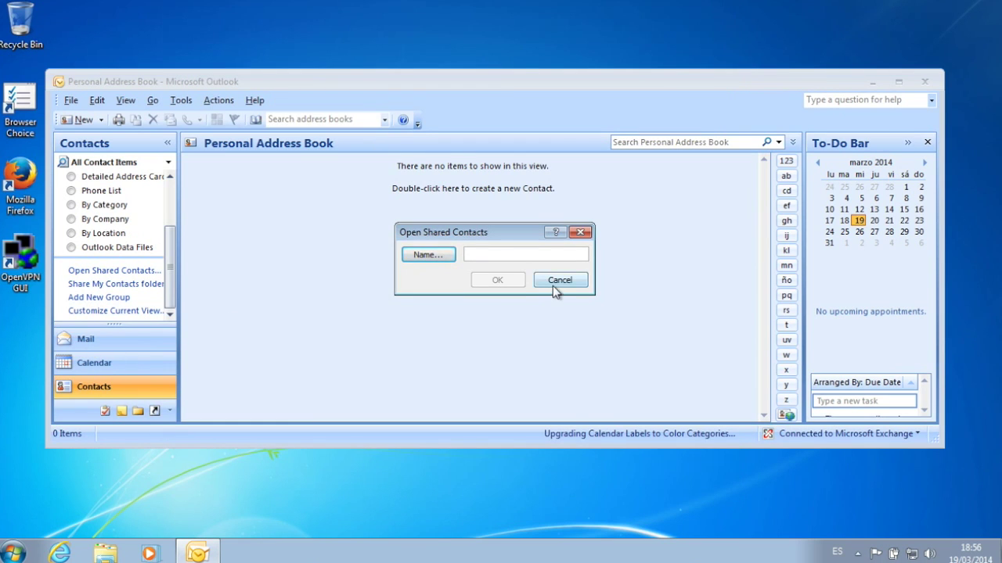
left_click(554, 284)
Show the calendar for all of March 2014 in month view and enlarge the Outlook window.
left_click(103, 364)
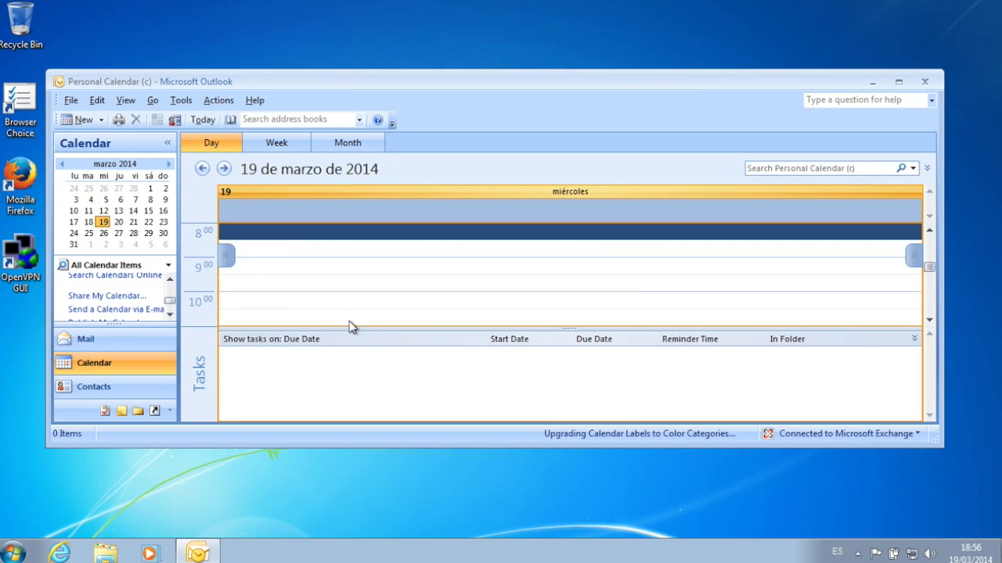
left_click(346, 141)
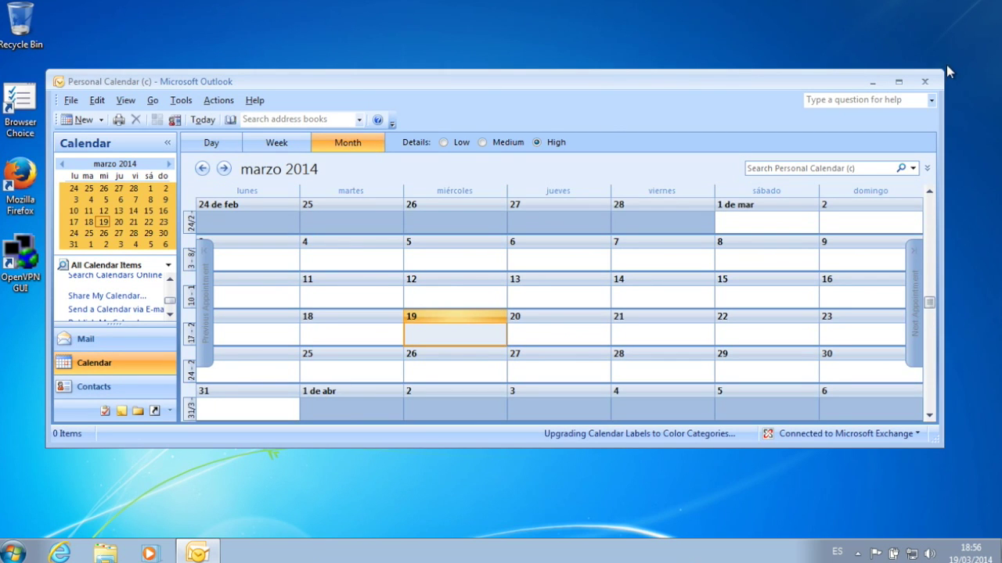
left_click_drag(943, 68, 967, 18)
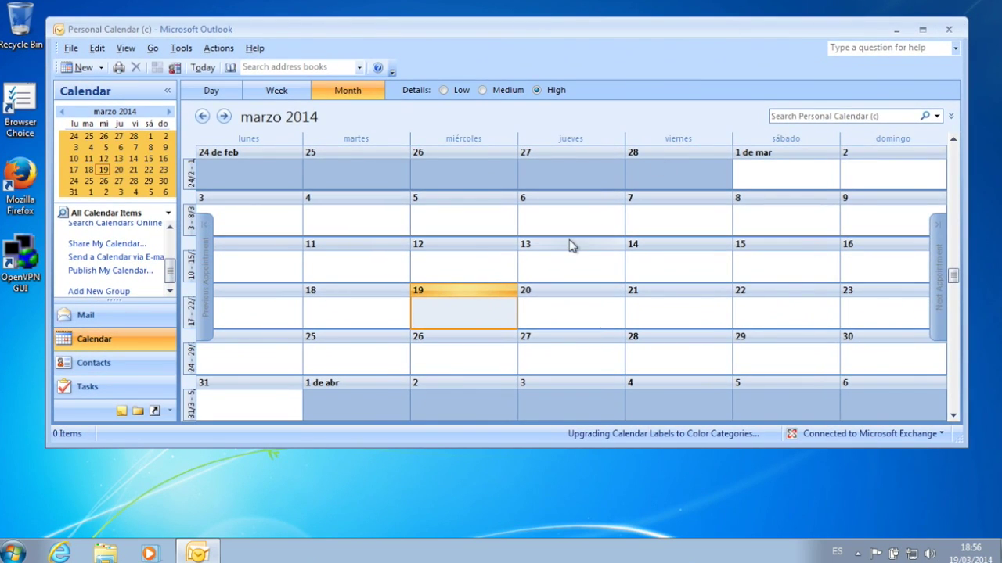
Create an all-day event titled 'some event' on 21 March.
left_click(689, 312)
double_click(689, 312)
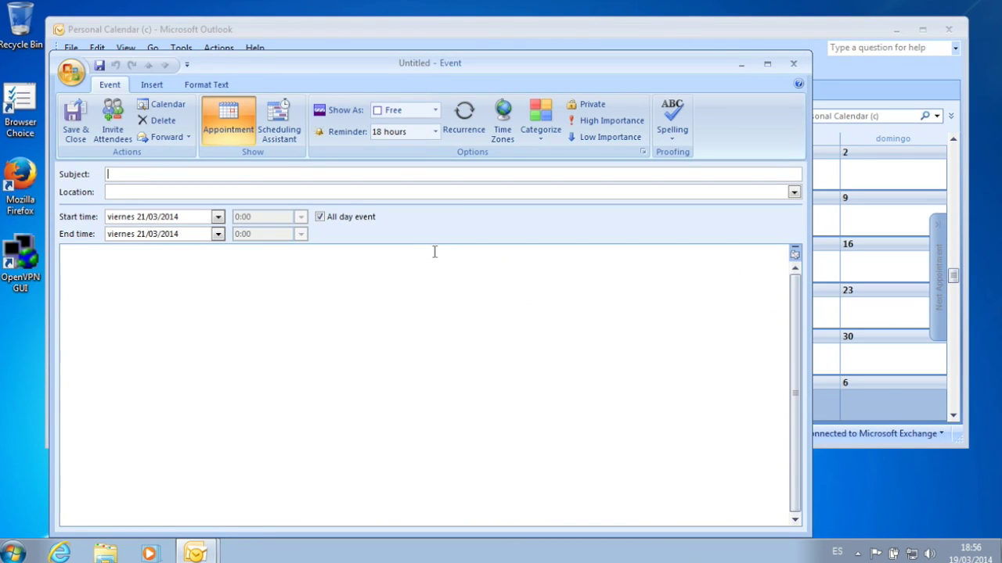
type("some event")
Turn the event into a meeting with two users from the address list as required attendees.
left_click(124, 143)
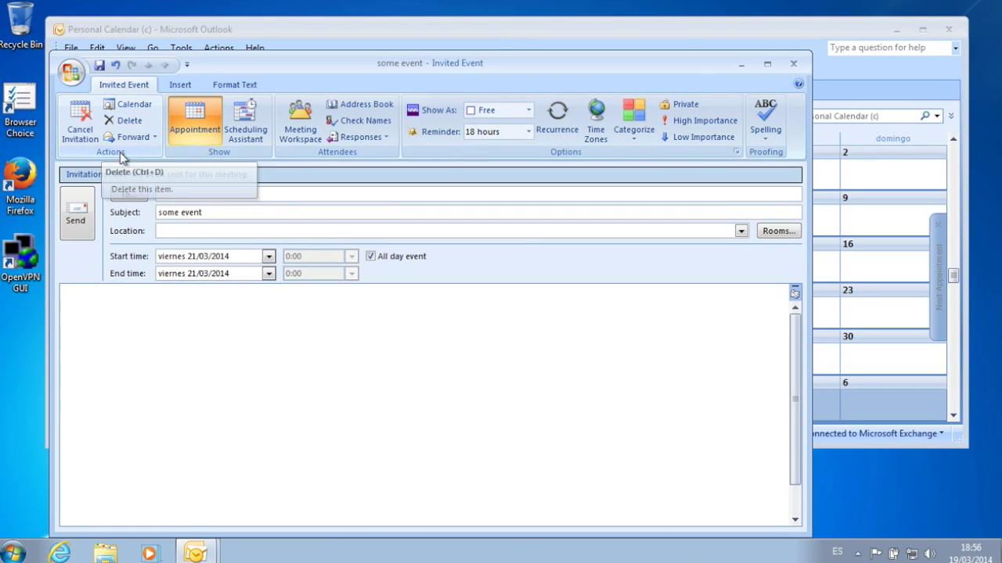
left_click(128, 195)
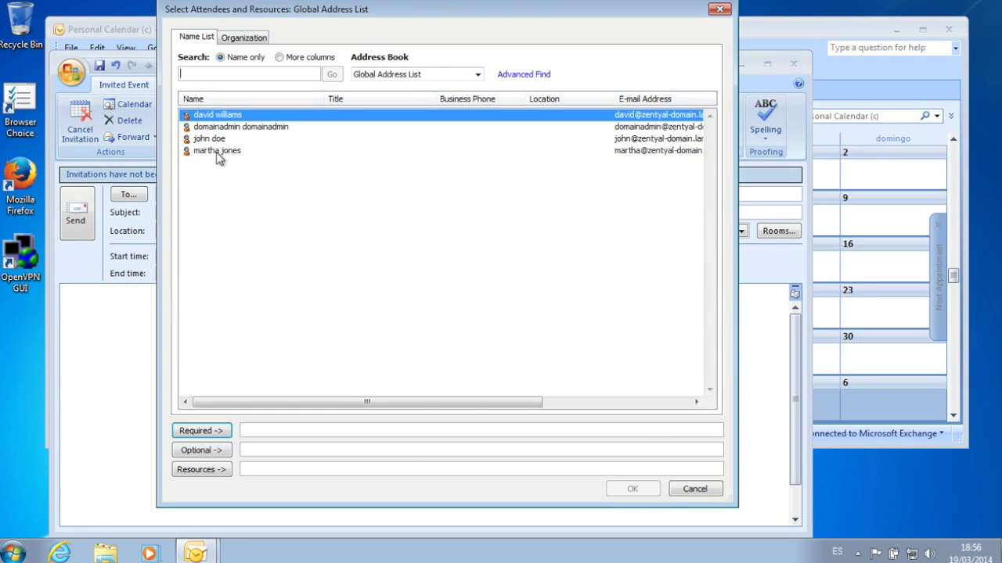
double_click(226, 117)
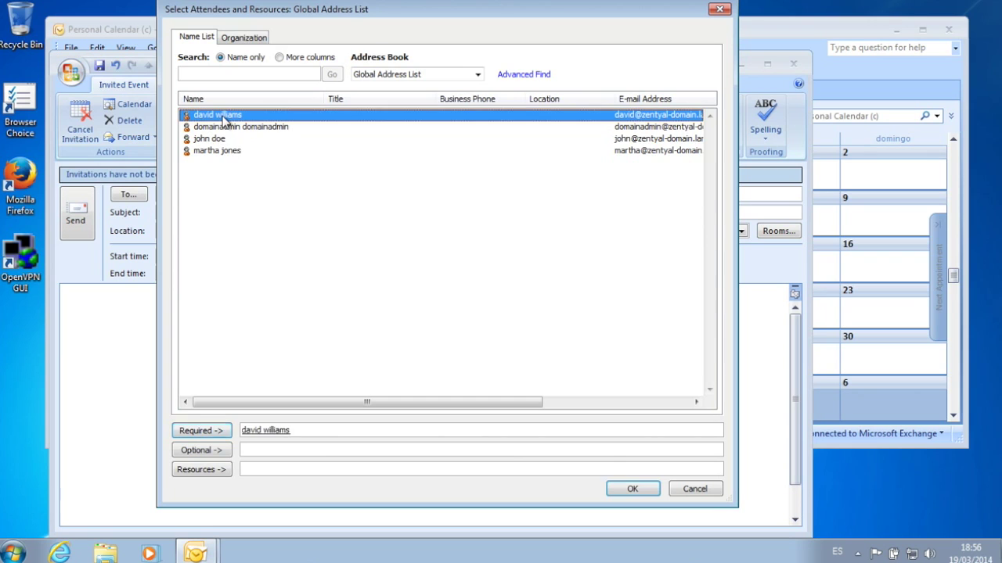
double_click(211, 152)
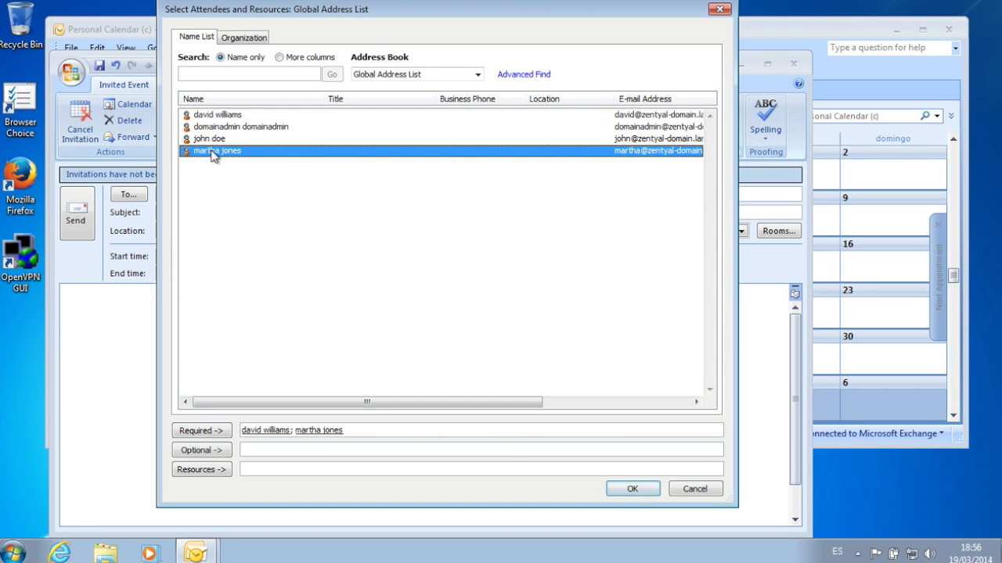
left_click(640, 492)
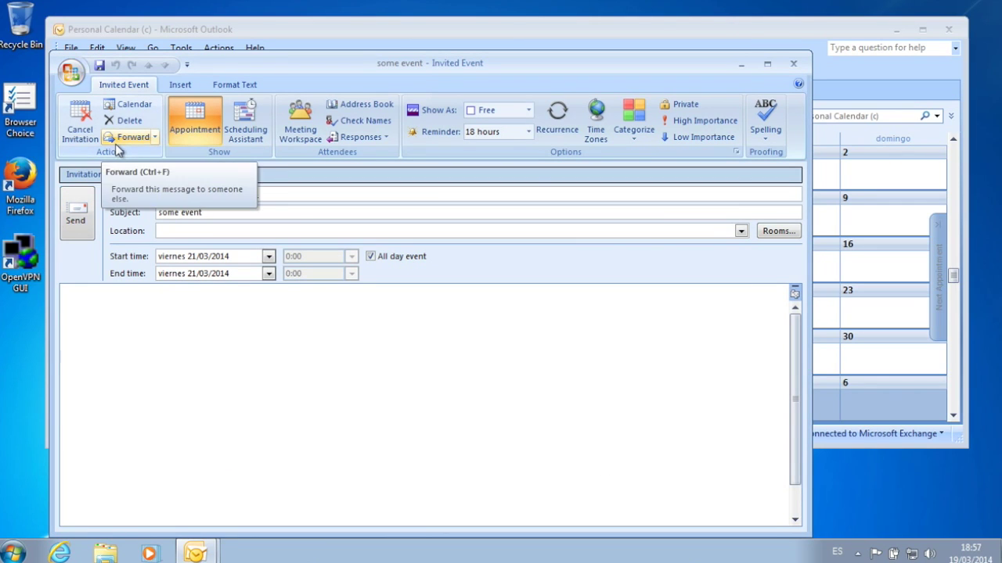
Send the invitation despite the missing location and return to the mail inbox.
left_click(75, 212)
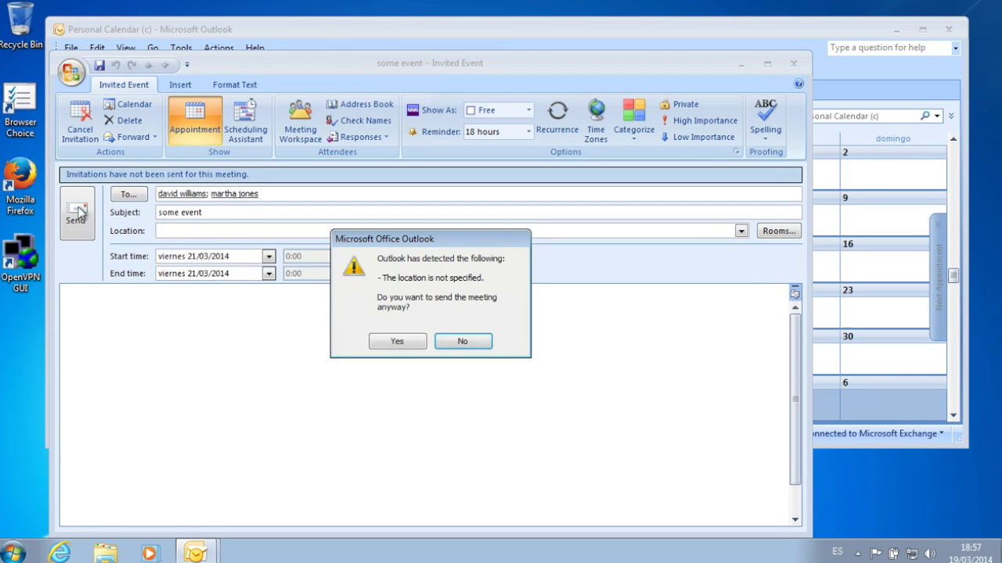
left_click(395, 342)
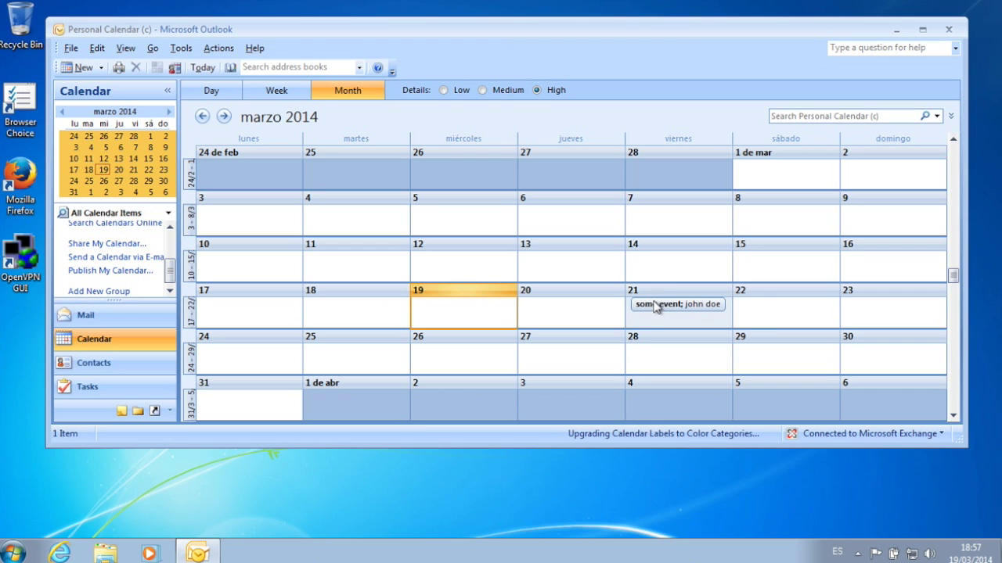
mouse_move(658, 320)
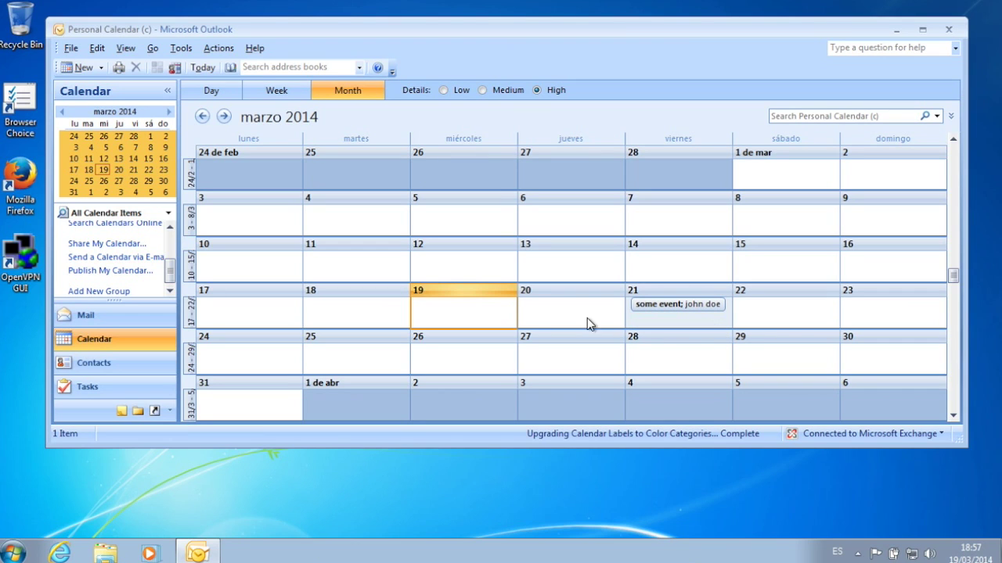
left_click(86, 316)
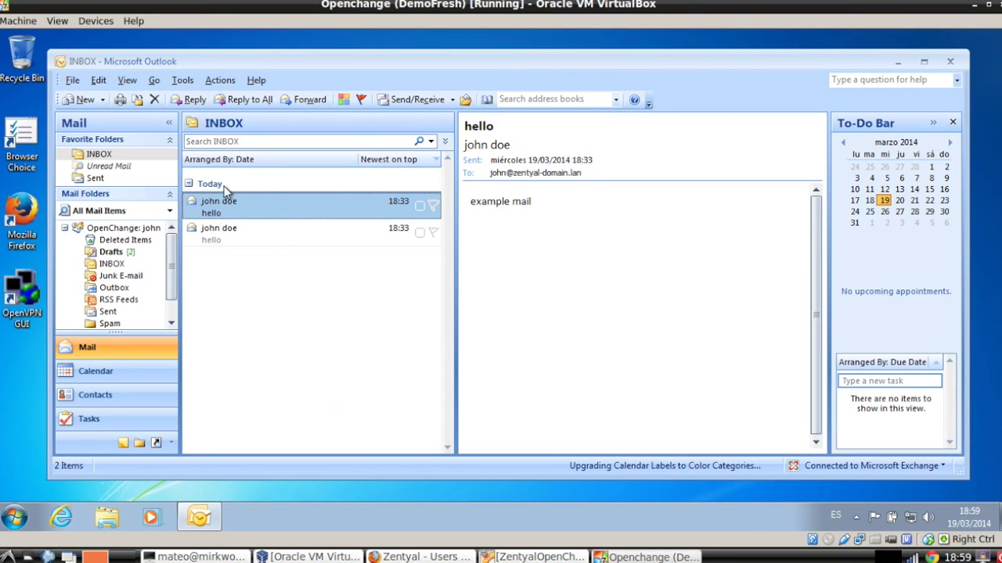
Enable Out of Office auto-replies in the Out of Office Assistant, replying 'I am out of office'.
left_click(180, 81)
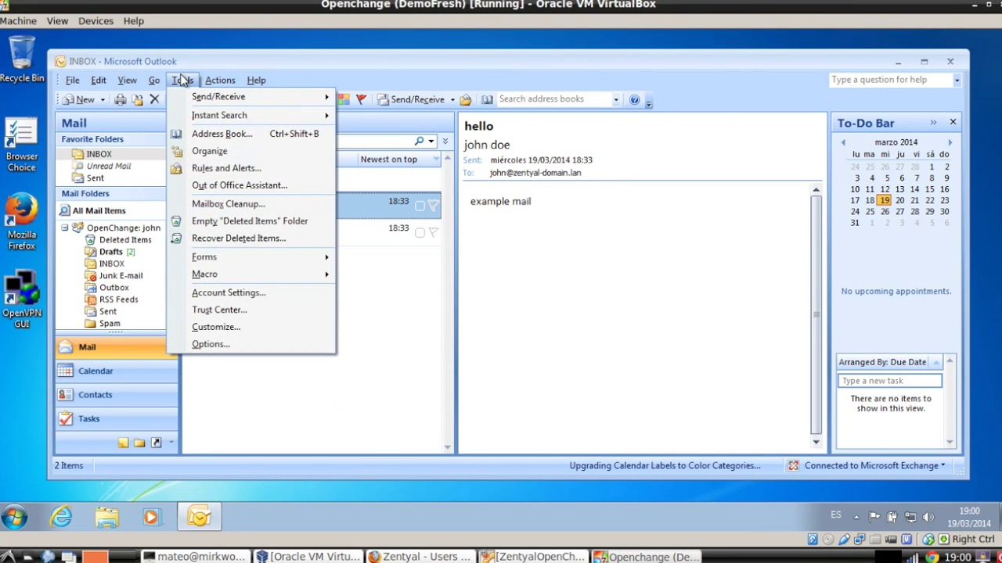
left_click(221, 186)
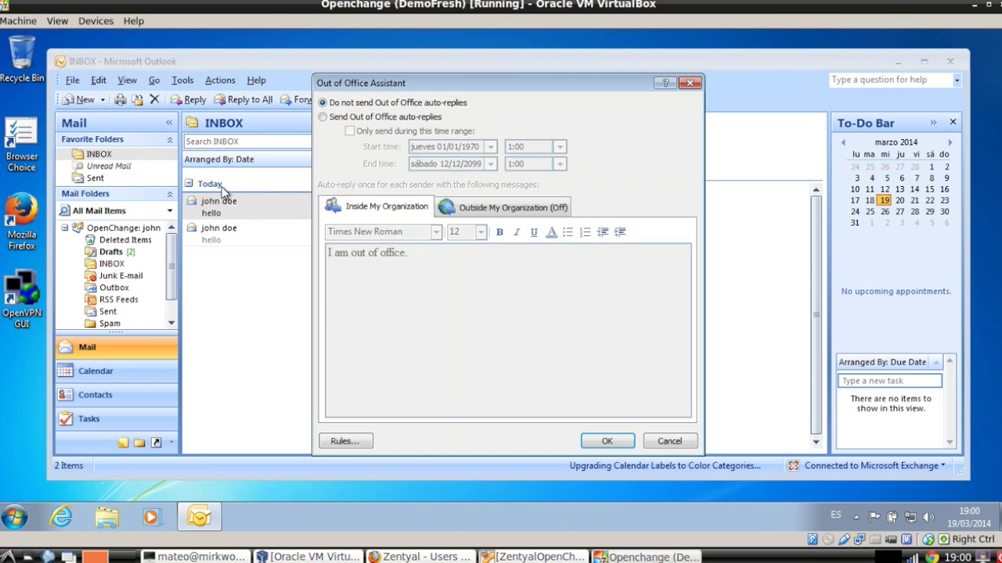
left_click(374, 116)
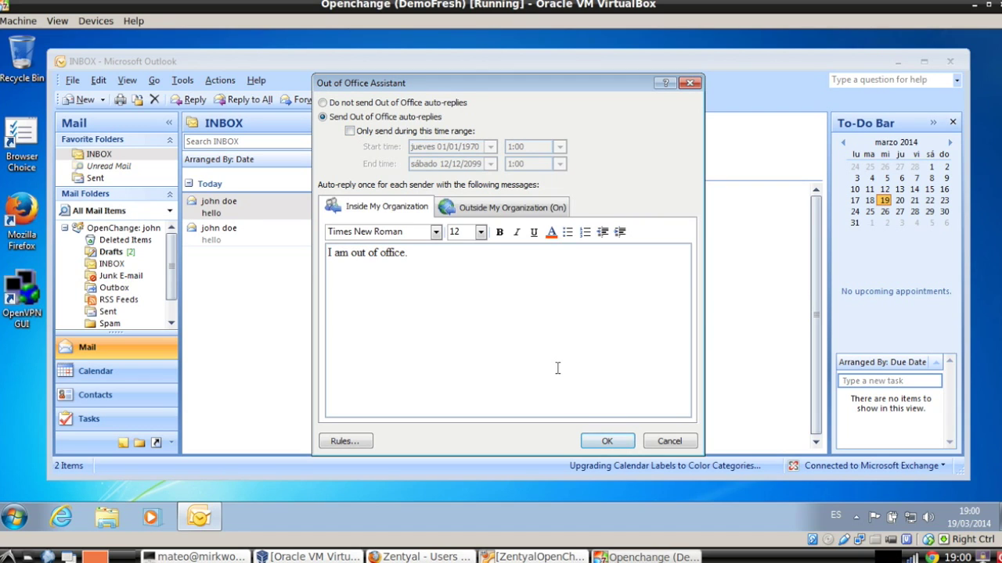
left_click(601, 440)
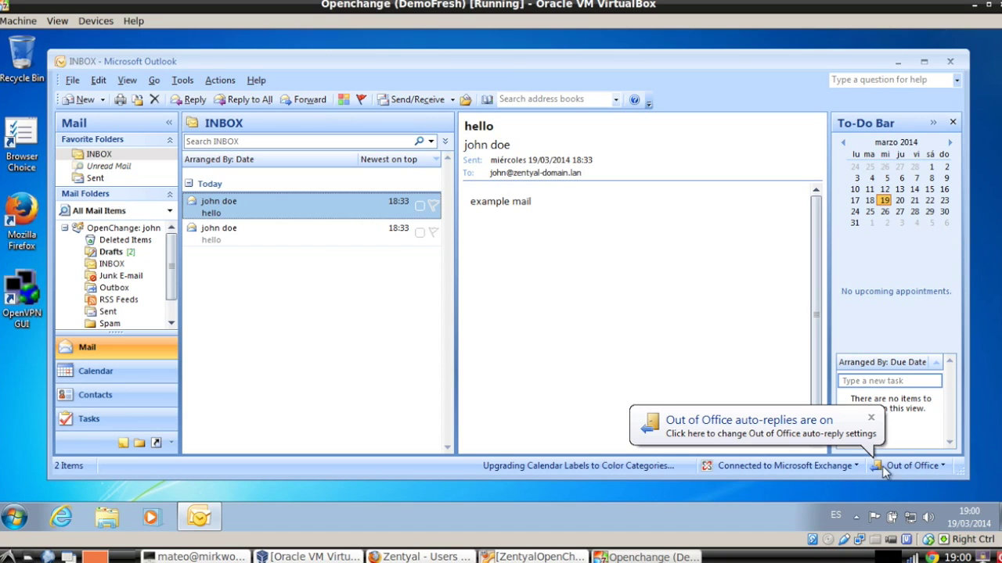
Dismiss the auto-replies notice and set the Out of Office Assistant to not send auto-replies.
left_click(871, 418)
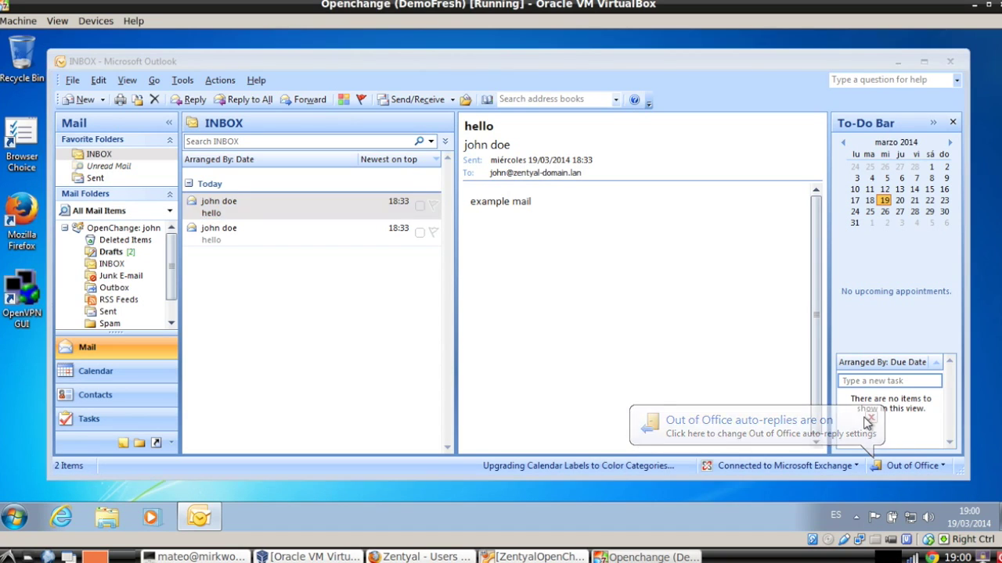
left_click(193, 81)
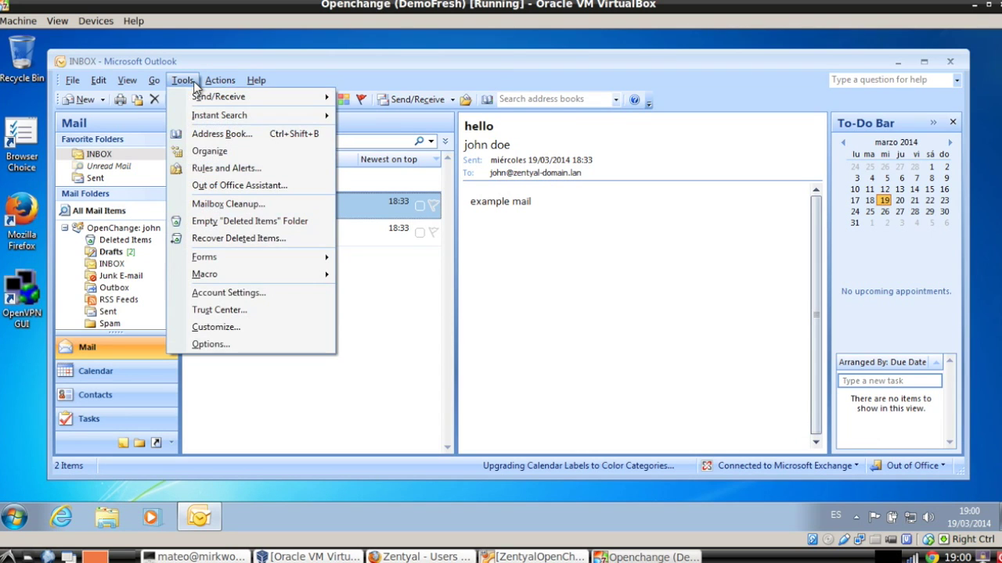
left_click(218, 187)
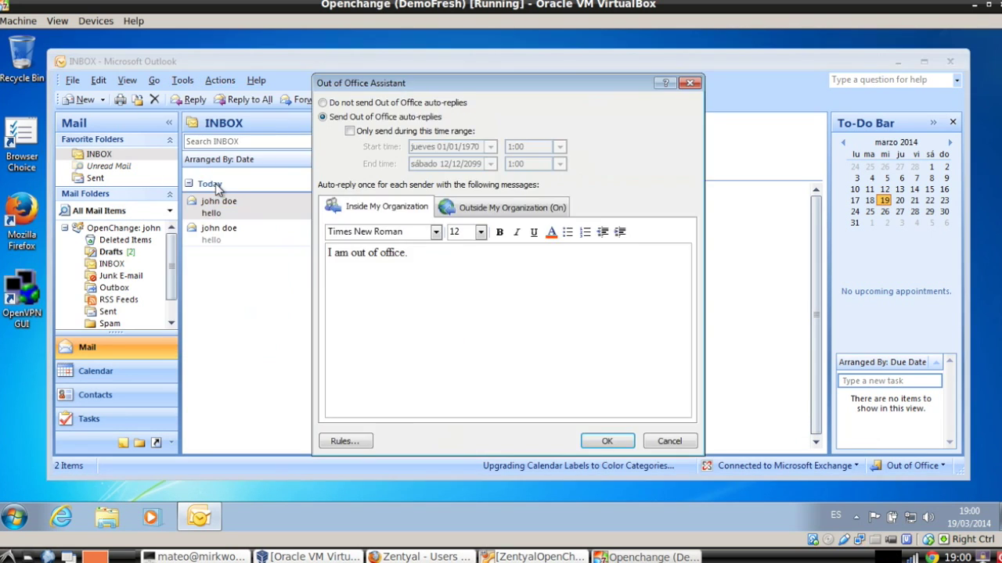
left_click(387, 103)
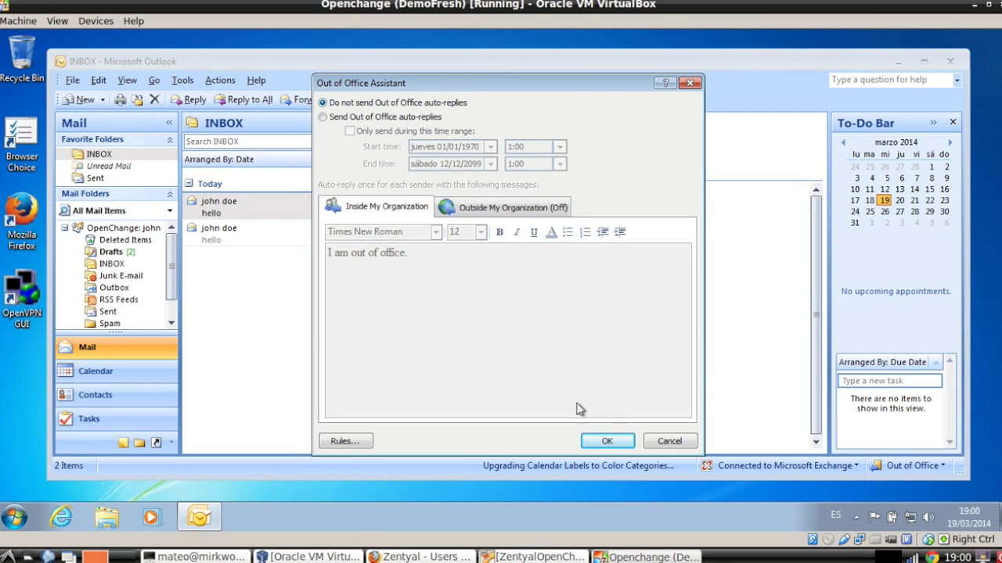
left_click(604, 440)
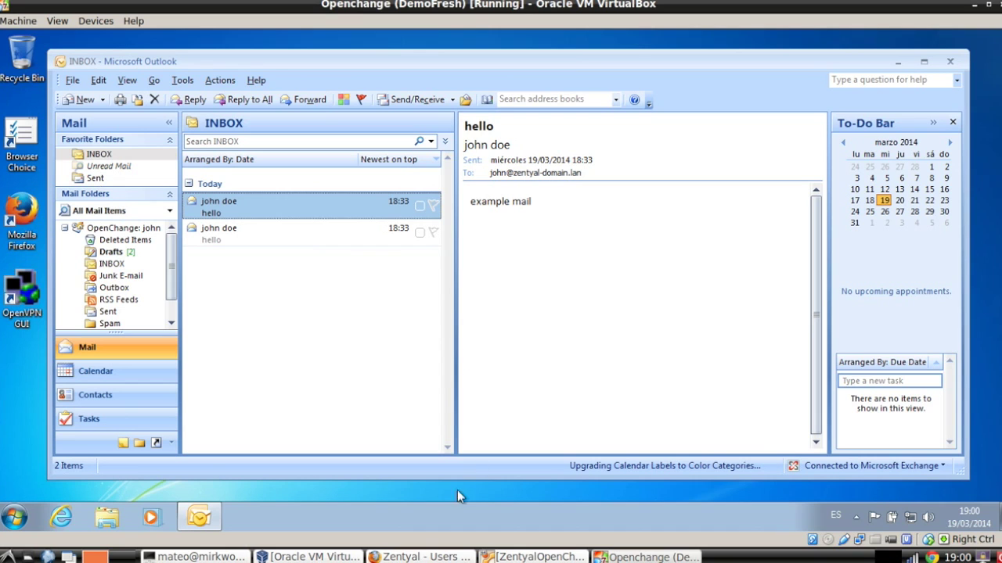
In the Zentyal admin sidebar, expand OpenChange and open its Setup page.
left_click(422, 557)
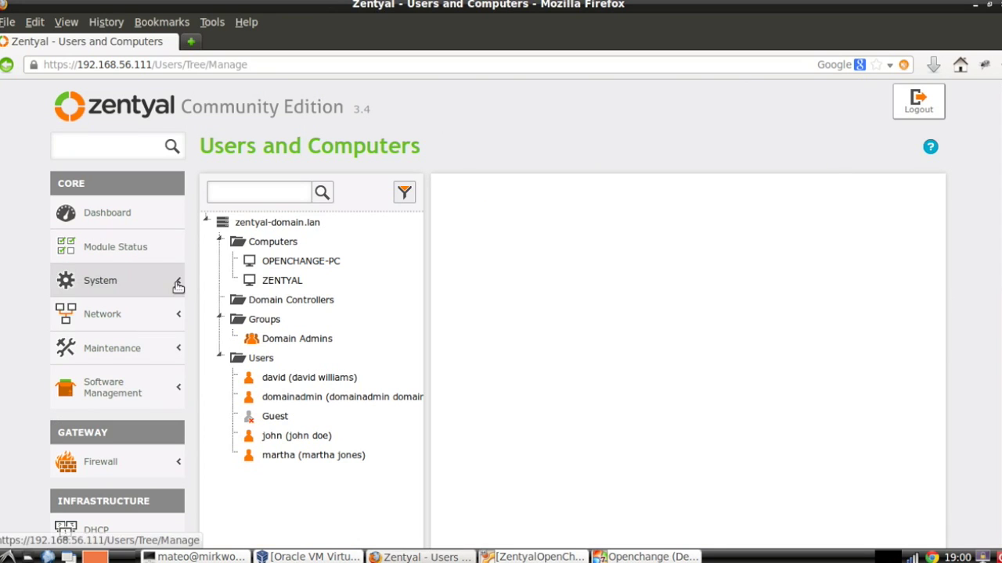
scroll(179, 286, "down", 5)
scroll(179, 288, "down", 3)
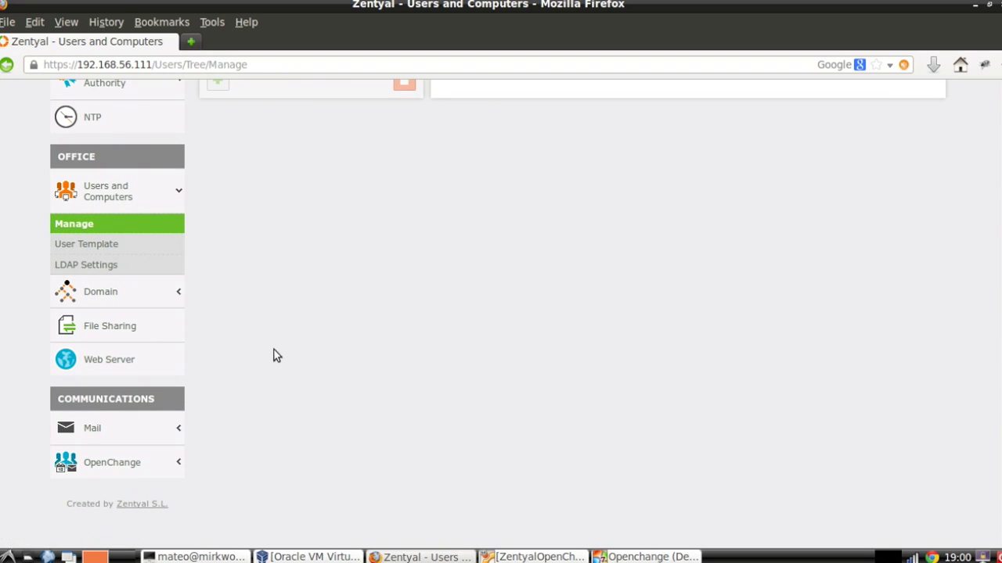
left_click(123, 465)
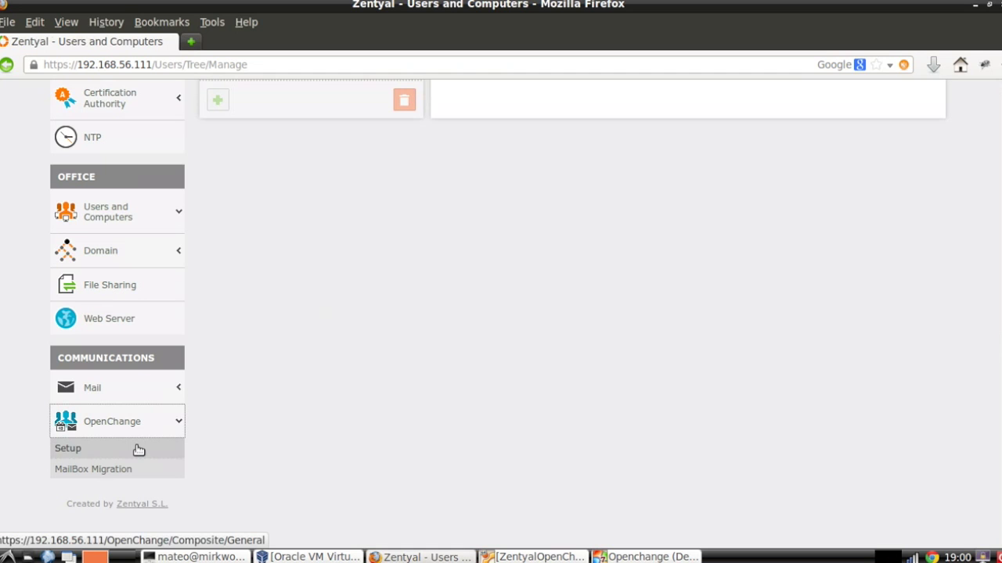
left_click(137, 449)
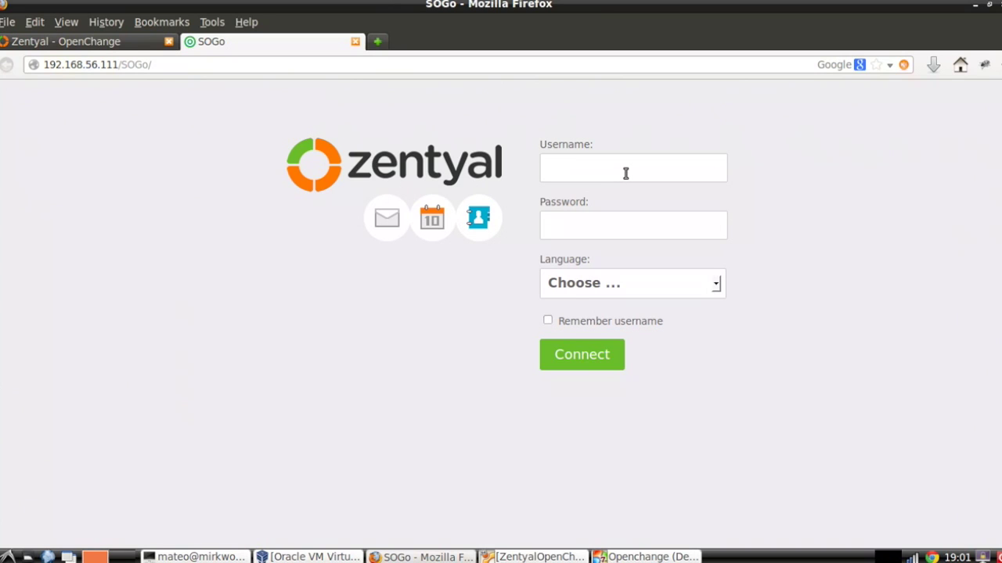
Log in to SOGo webmail with the user's credentials and English as the interface language.
key("Tab")
left_click(673, 287)
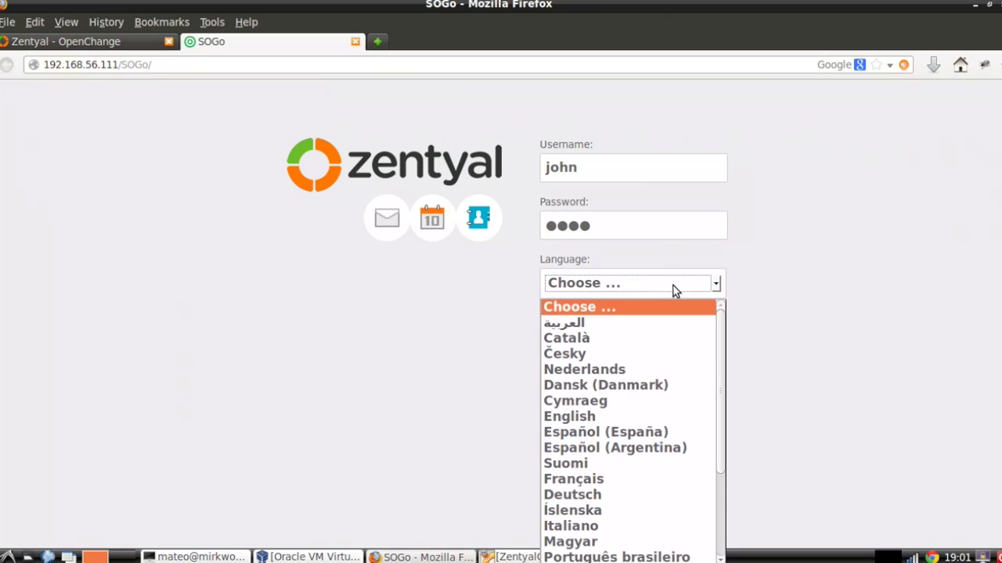
left_click(608, 418)
left_click(592, 356)
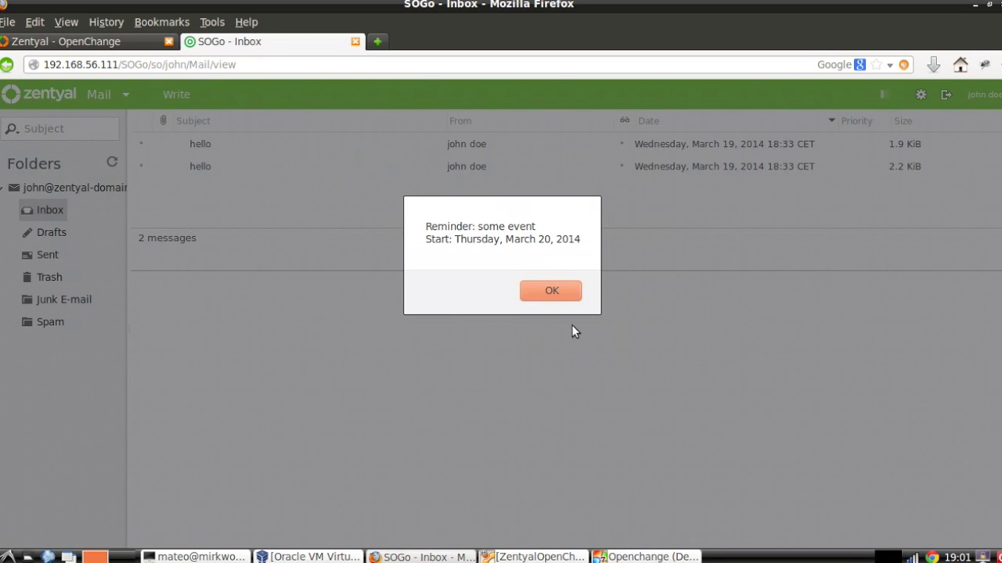
Acknowledge the 'some event' reminder, skip snoozing, and open the first hello message.
left_click(549, 288)
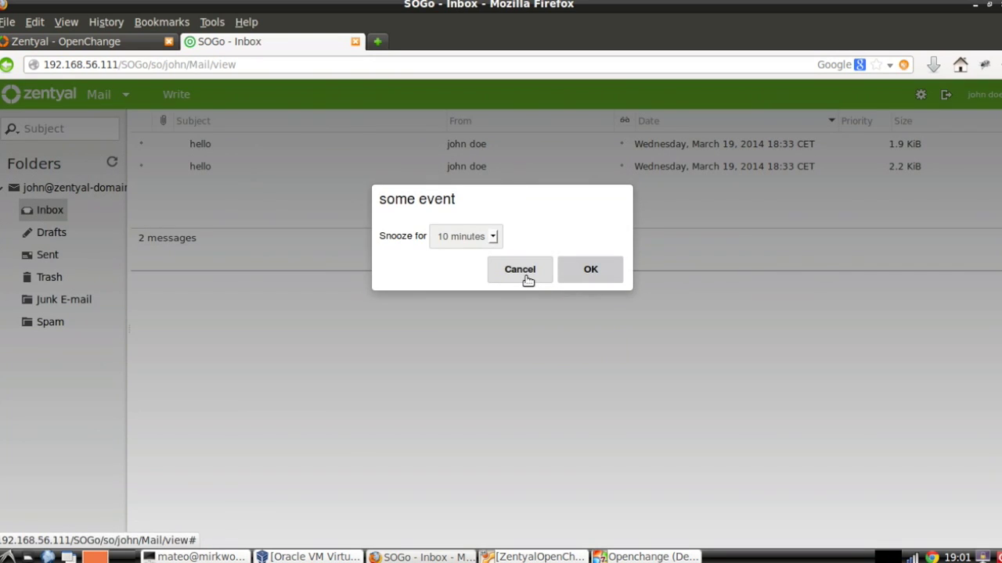
left_click(528, 279)
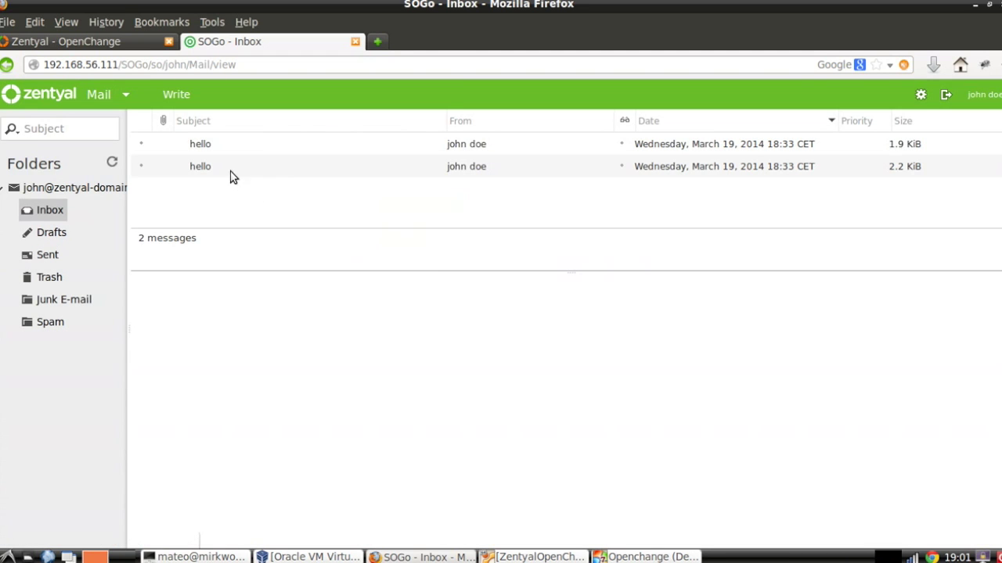
left_click(287, 150)
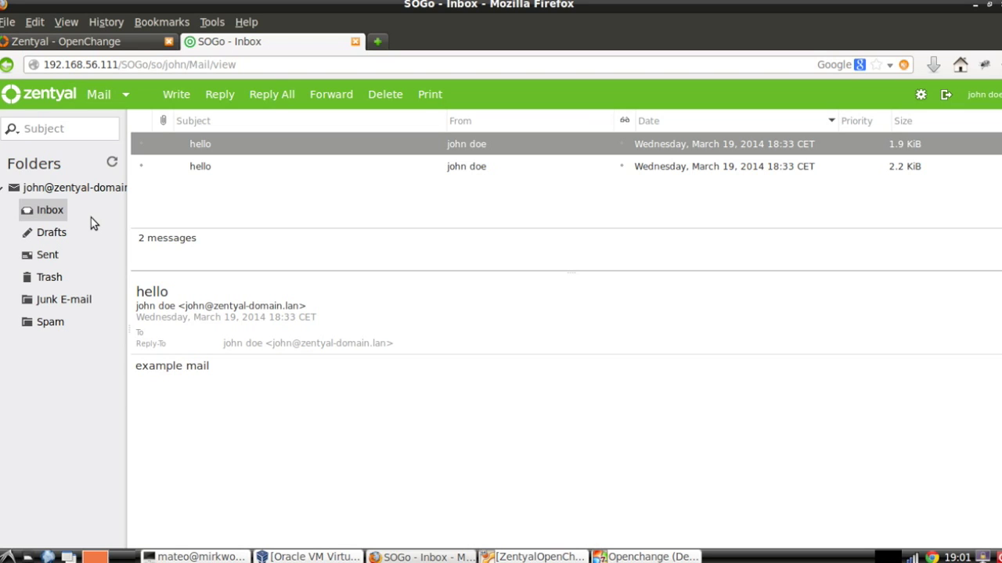
left_click(123, 95)
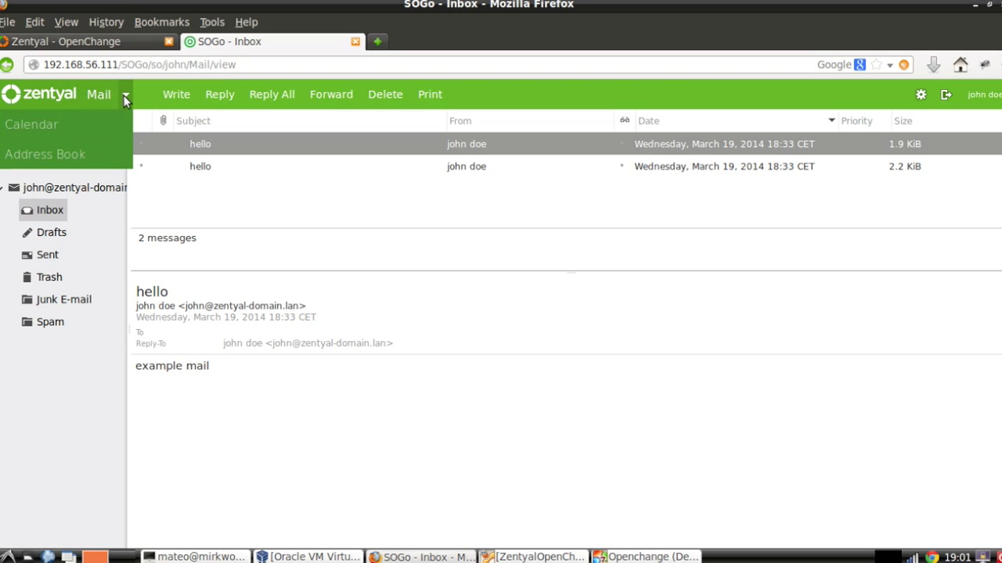
Browse the Shared Contacts list in the SOGo address book.
left_click(78, 154)
left_click(45, 207)
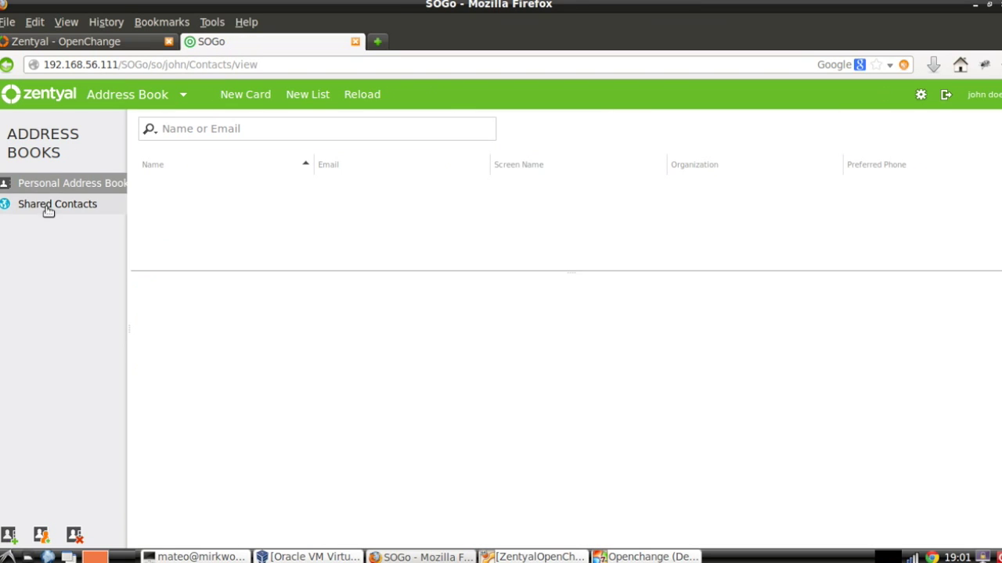
scroll(227, 238, "down", 1)
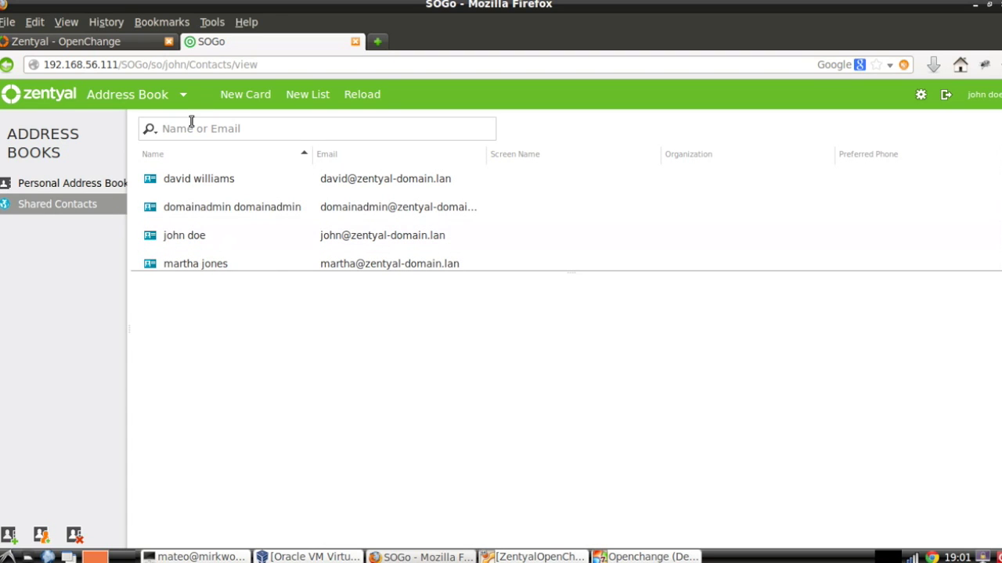
Show the SOGo calendar for March 2014 in Month View.
left_click(183, 96)
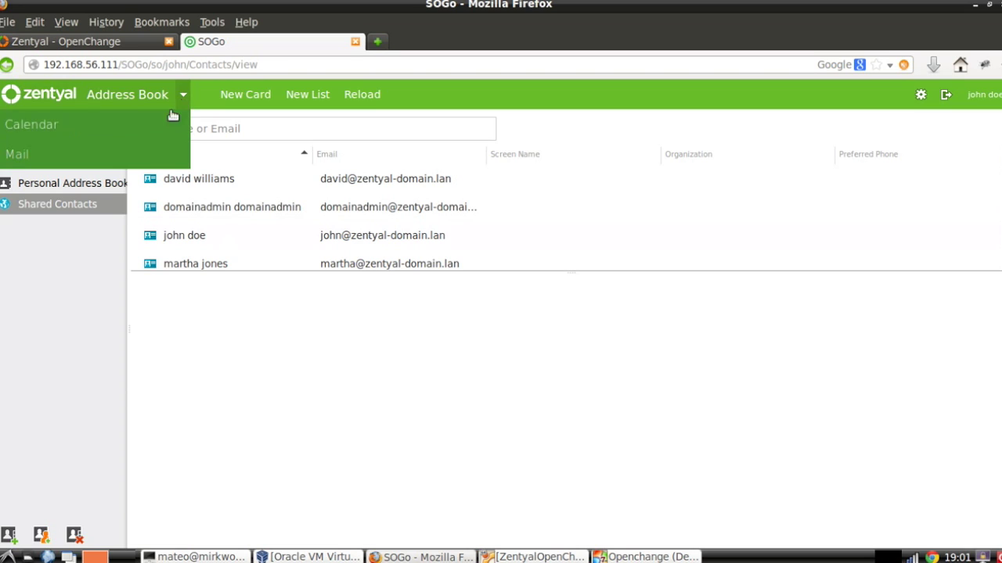
left_click(138, 127)
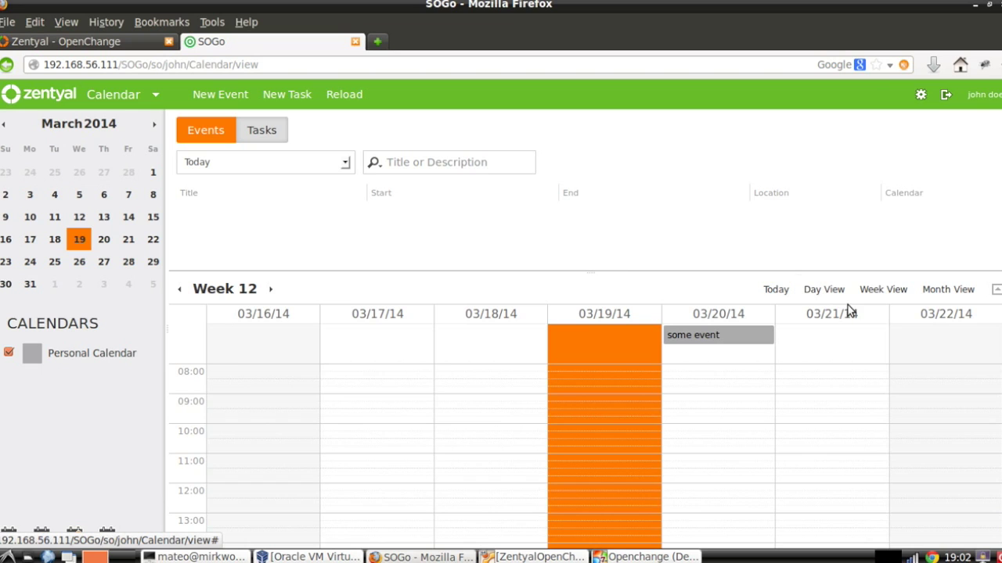
left_click(954, 290)
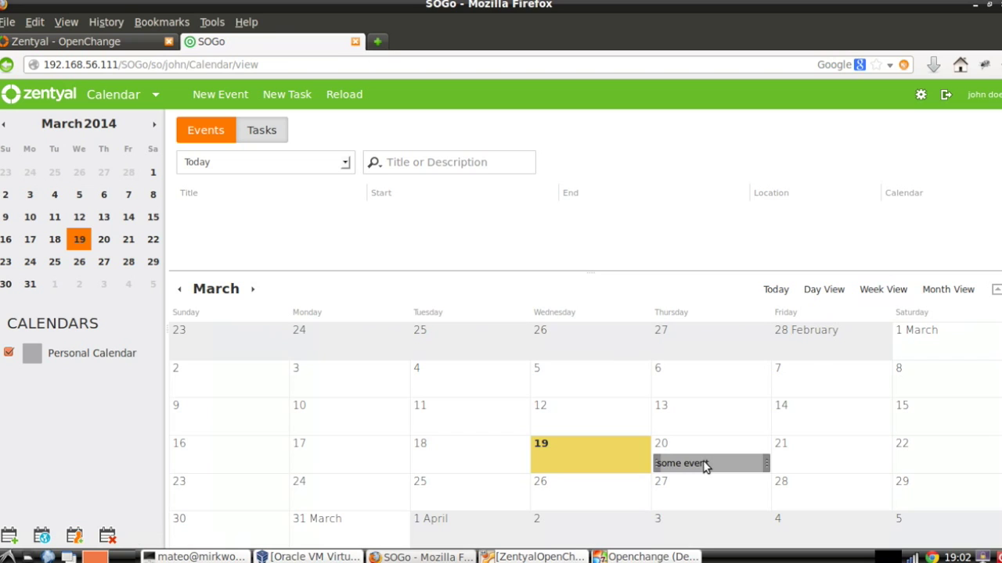
Add 'Some other event' at location 'somewhere' on Monday 24 March and save it.
double_click(324, 505)
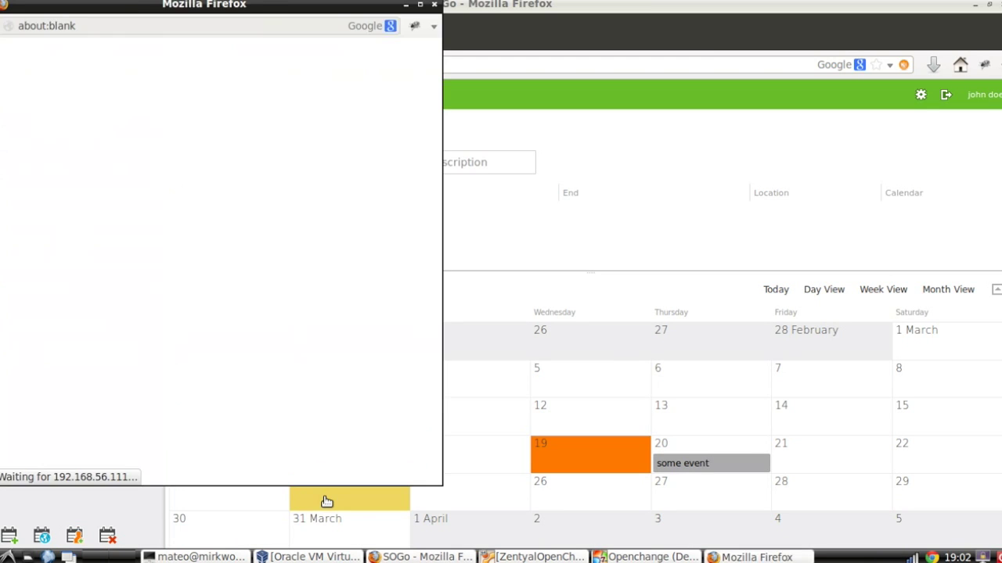
type("S")
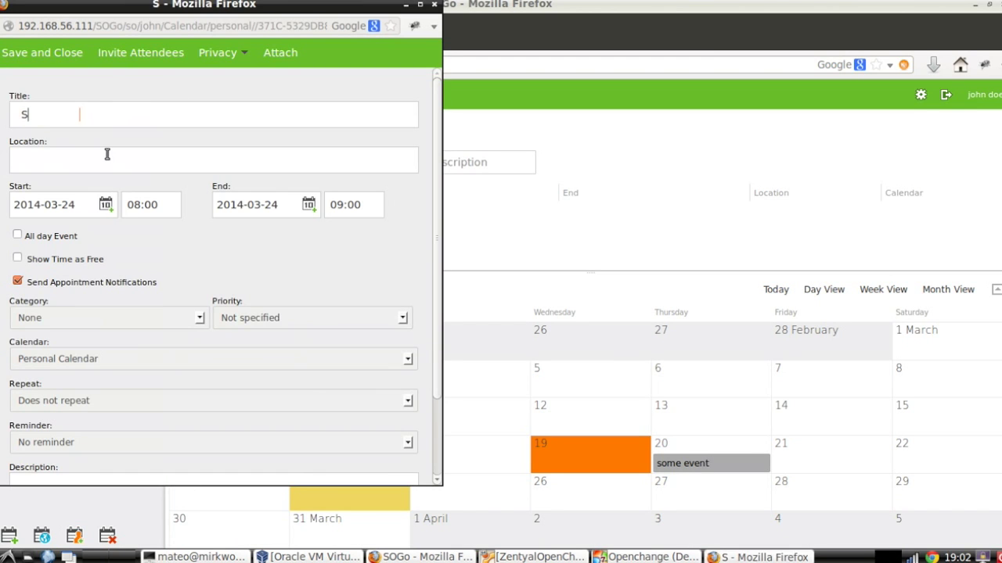
type("ome other even")
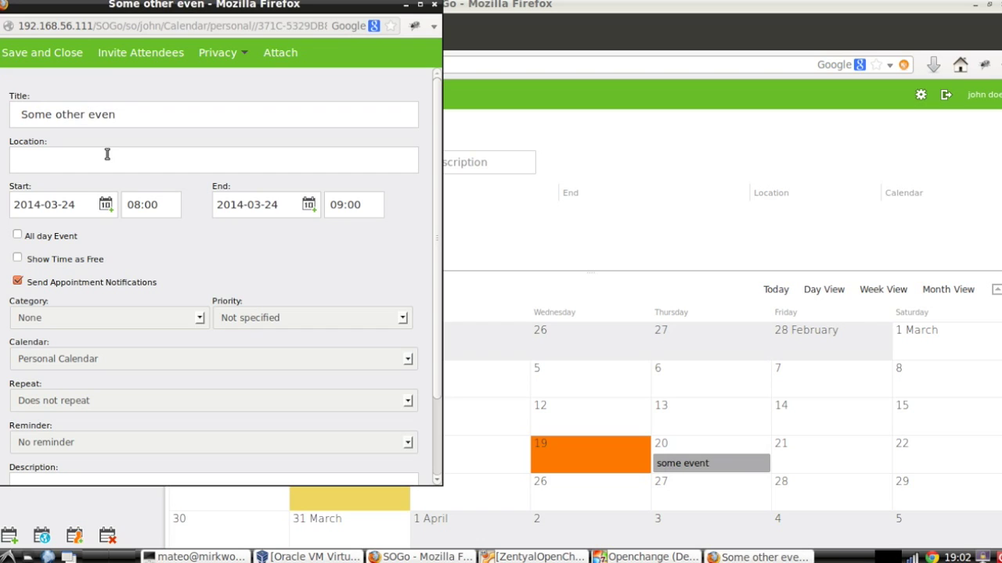
type("t")
left_click(107, 154)
type("somewhere")
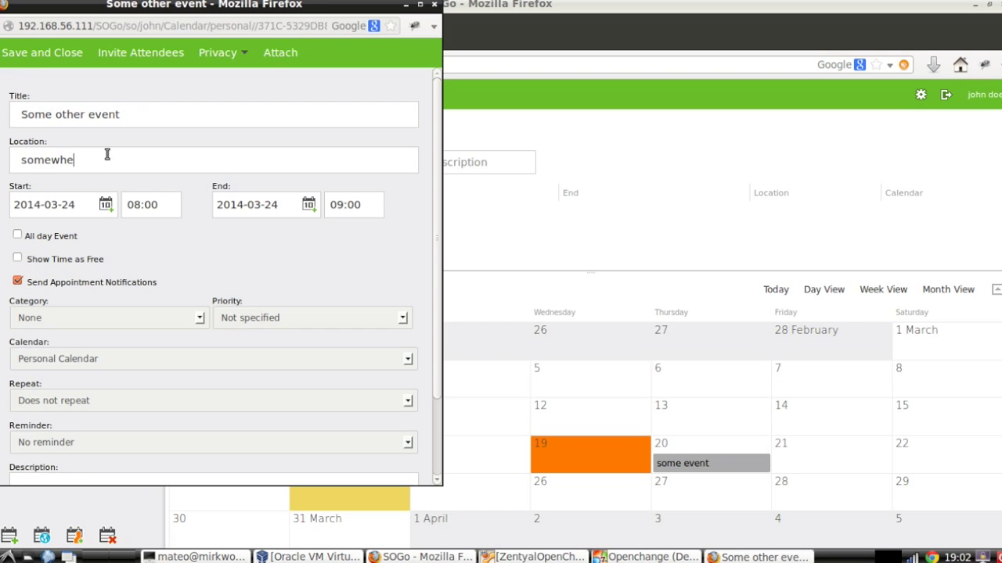
left_click(63, 60)
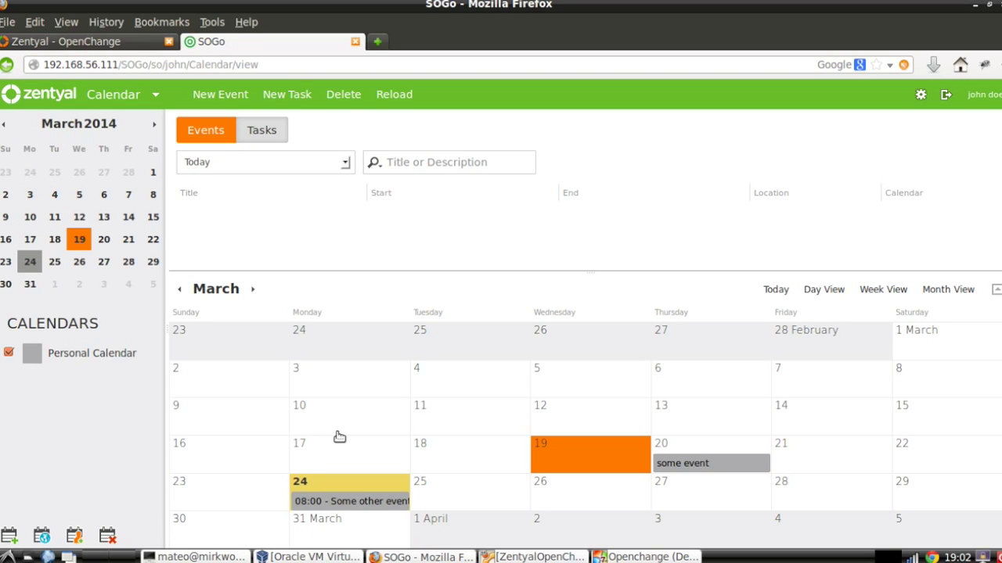
Return to the Outlook virtual machine and open the calendar to check synced events.
left_click(617, 557)
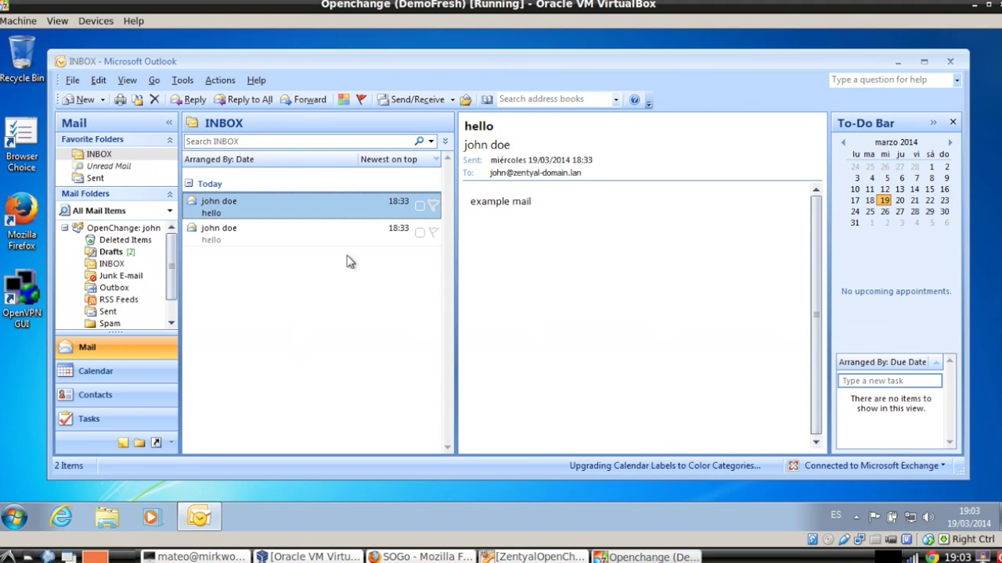
left_click(117, 373)
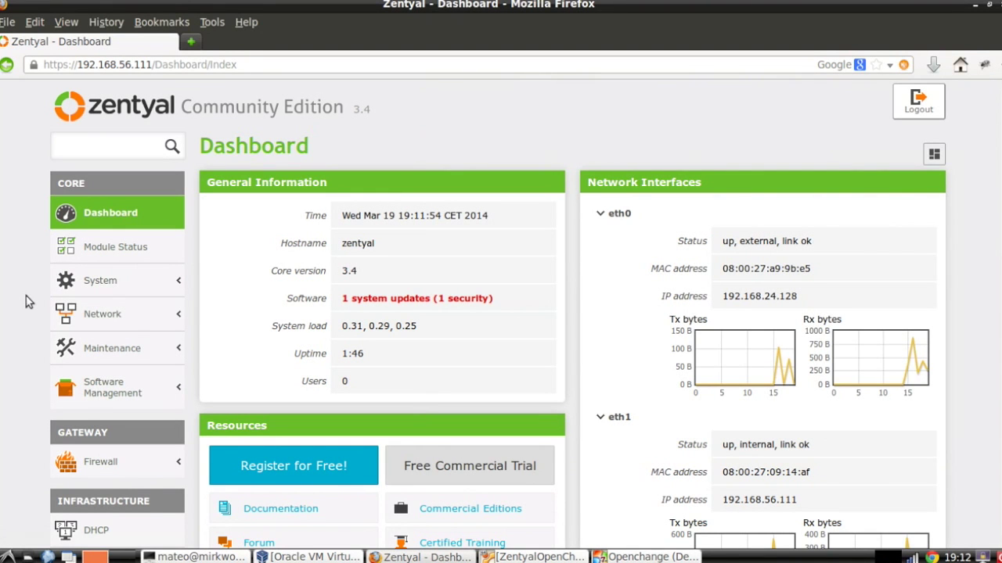
Launch Outlook 2007 in the Windows virtual machine.
left_click(651, 557)
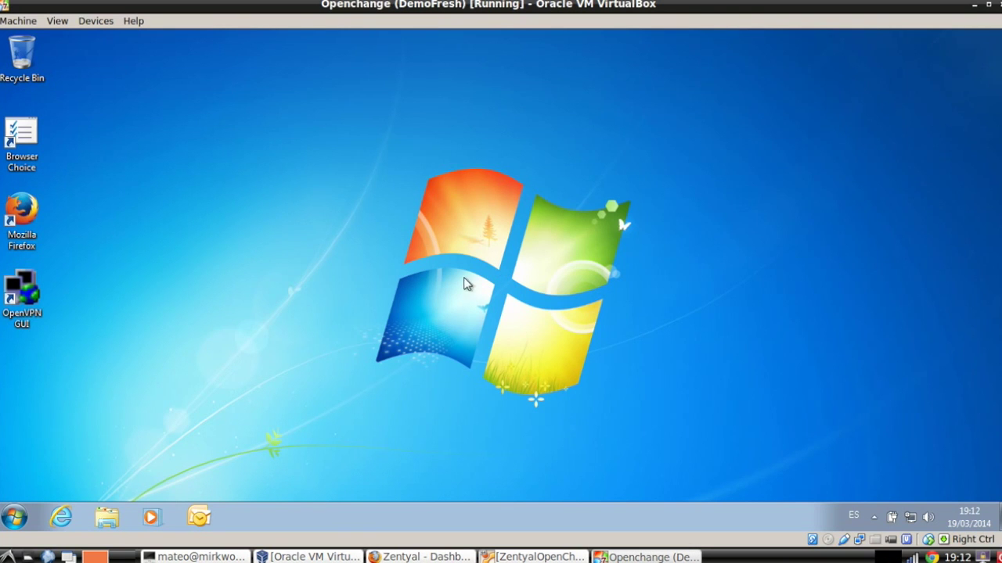
left_click(18, 517)
left_click(17, 517)
left_click(202, 518)
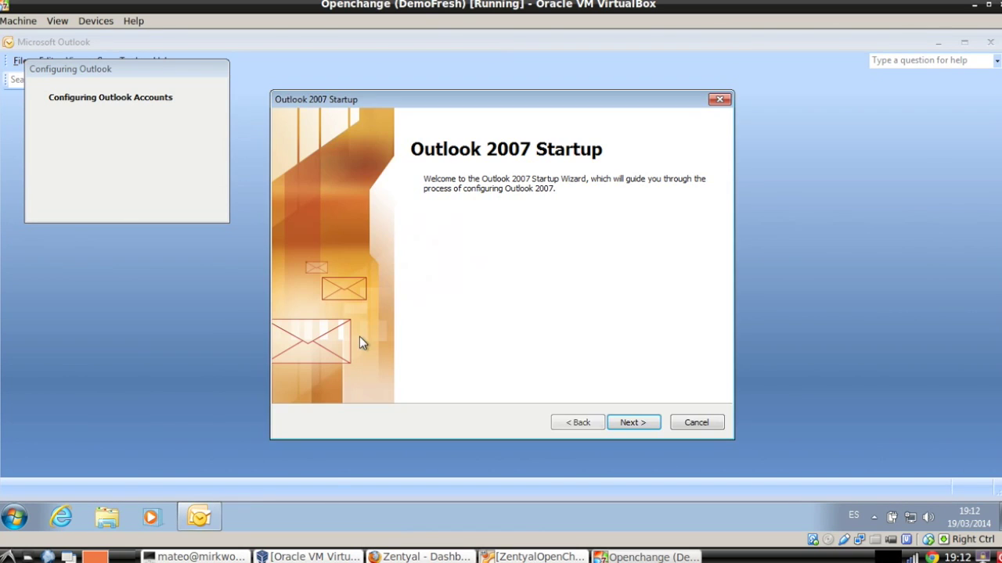
Enter the user's name, zentyal-domain.lan e-mail address and password for automatic account setup.
left_click(638, 424)
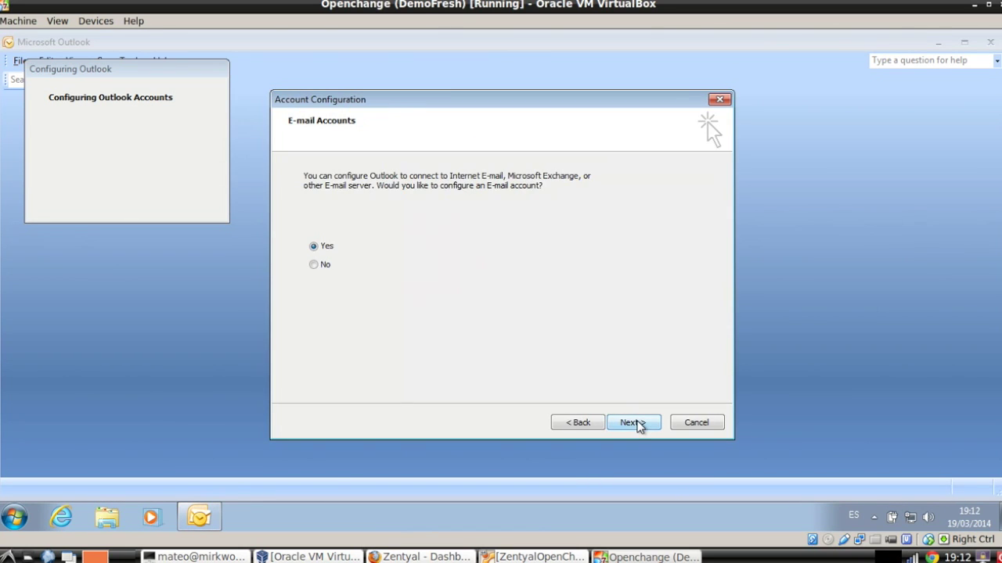
left_click(637, 424)
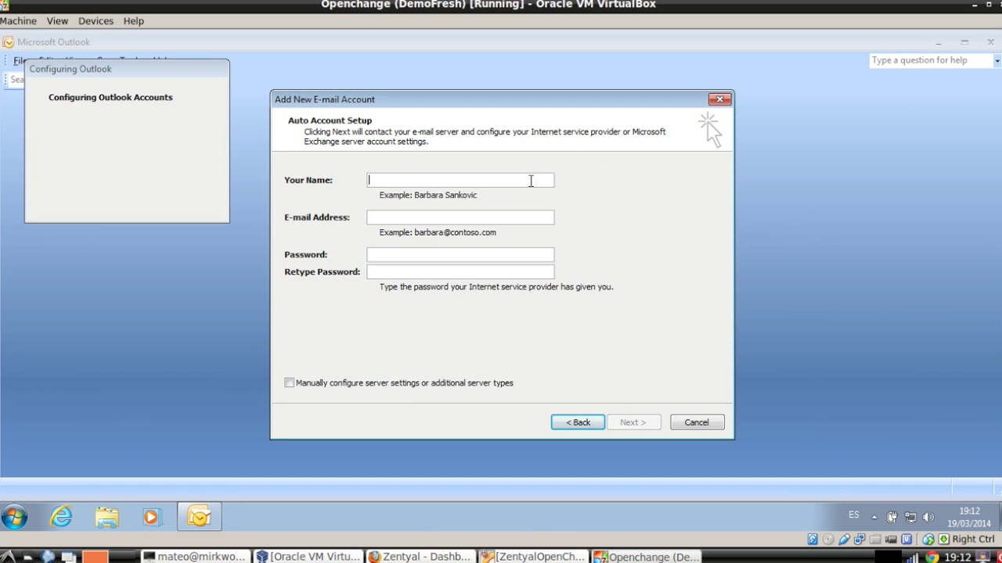
type("john doe")
key("Tab")
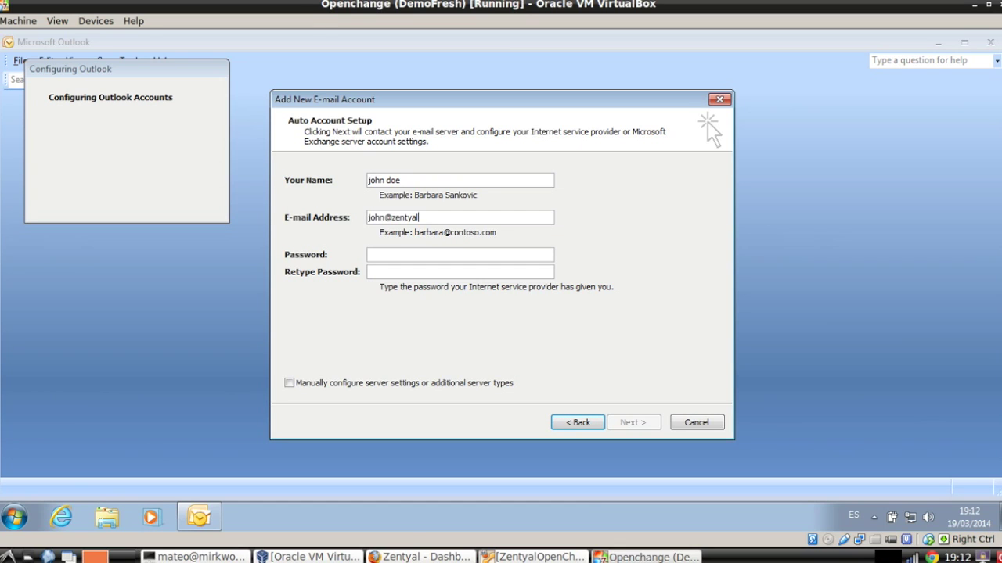
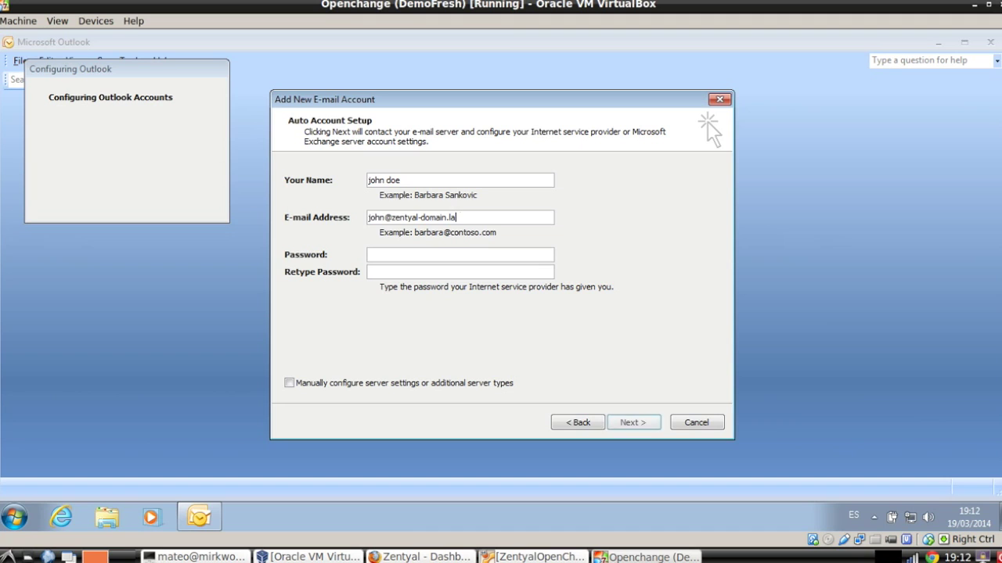
key("Tab")
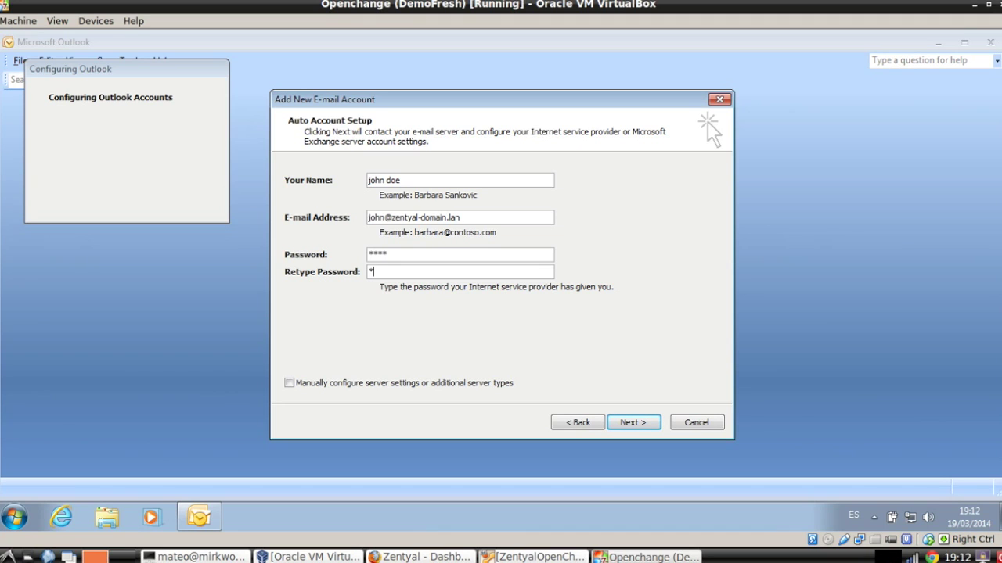
left_click(631, 422)
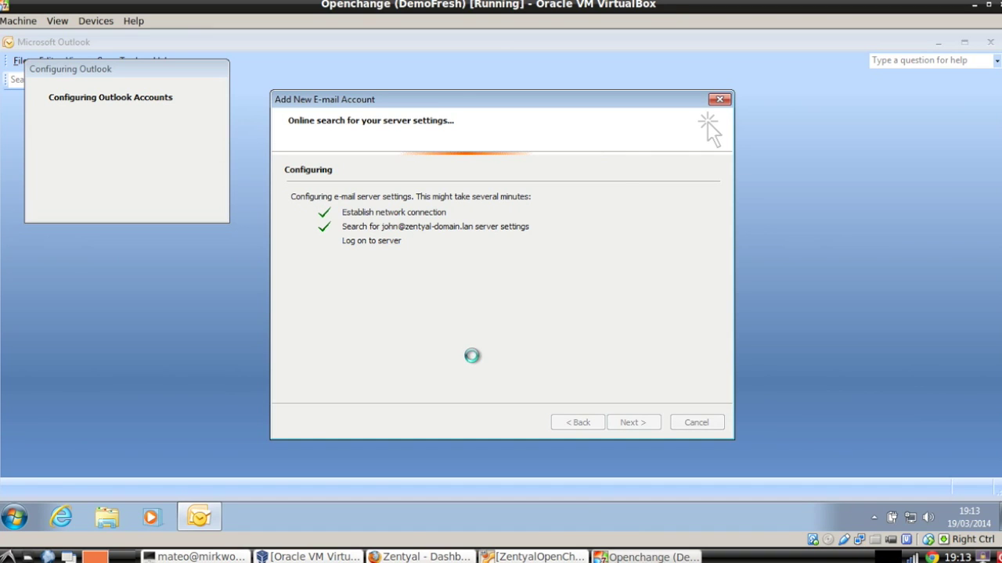
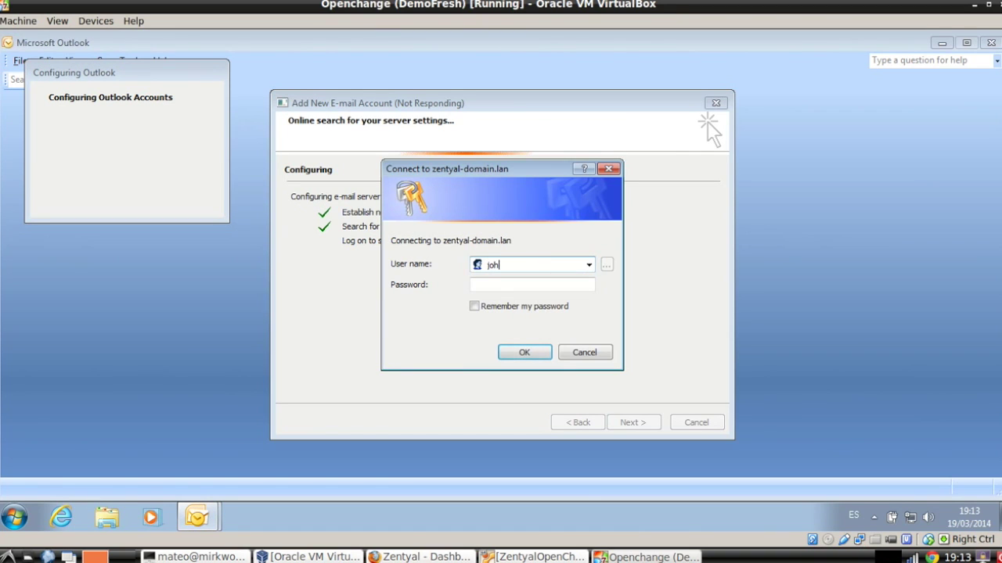
Log in to zentyal-domain.lan with the user's username and password.
key("Tab")
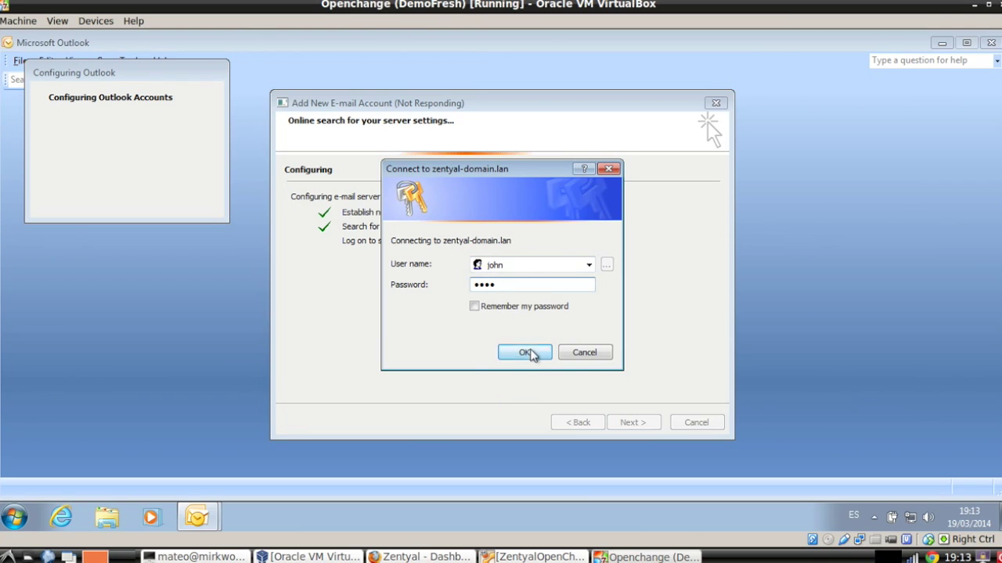
left_click(526, 352)
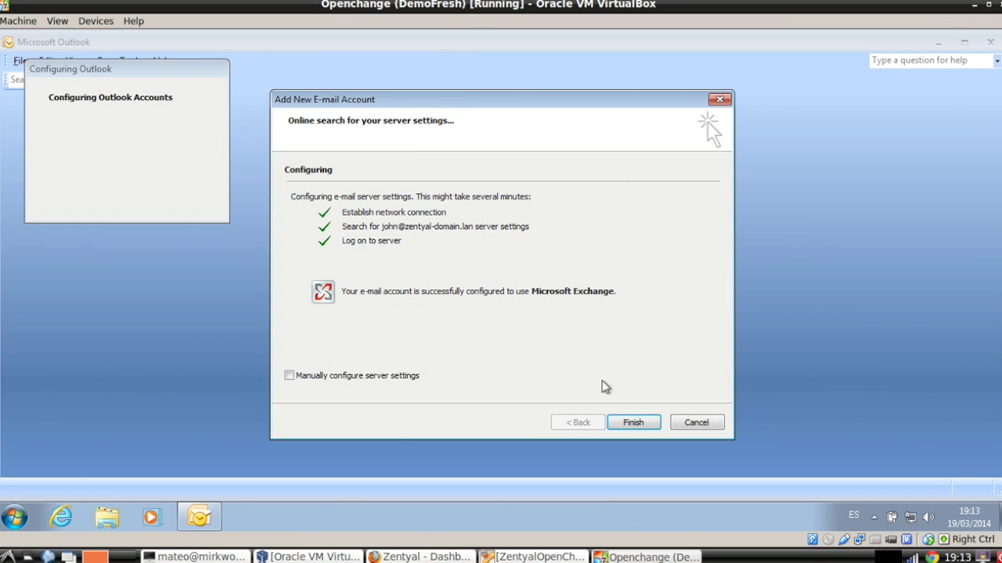
Finish setup, sync the mailbox to receive both hello messages, then view March 2014 by month.
left_click(645, 427)
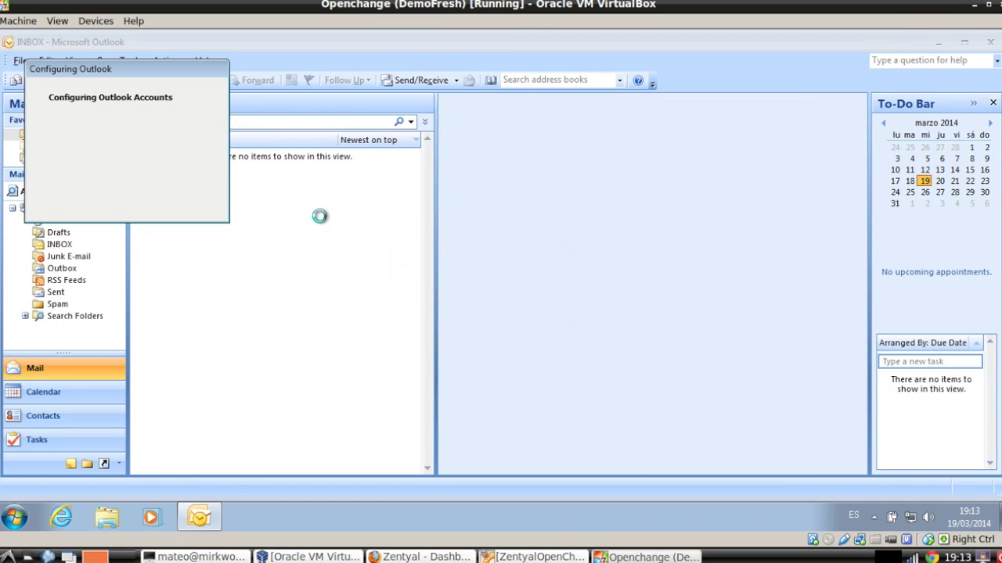
left_click(587, 292)
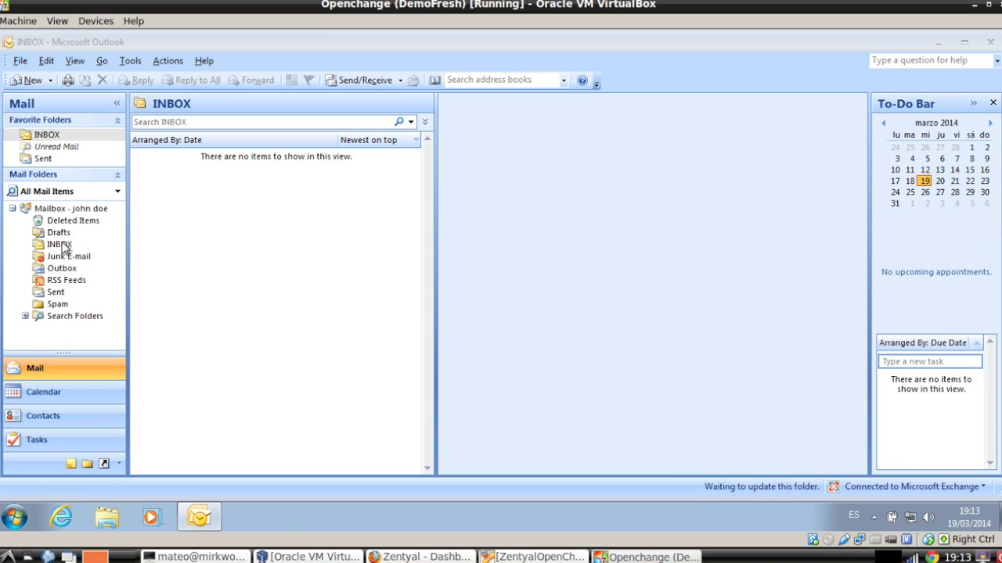
left_click(356, 84)
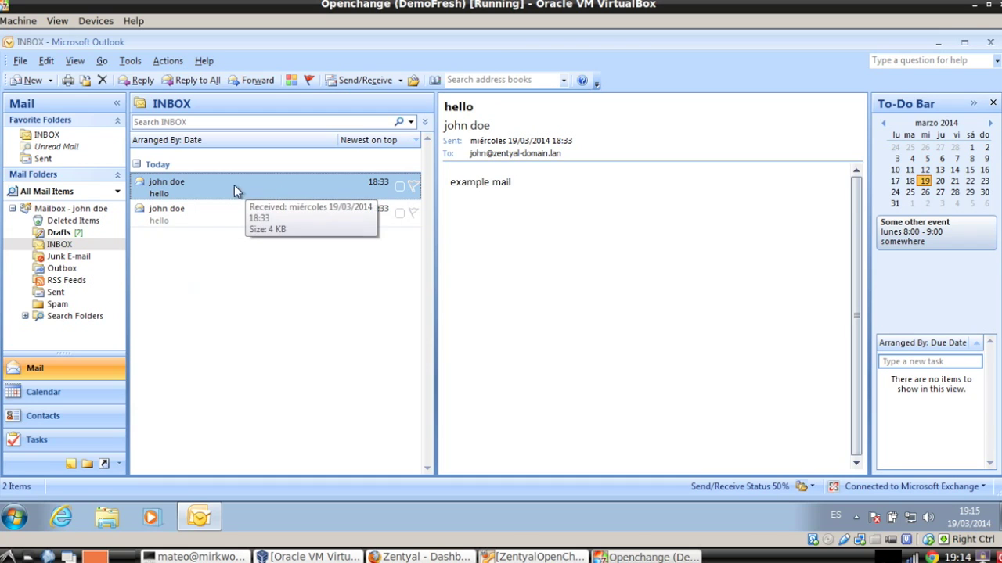
left_click(62, 389)
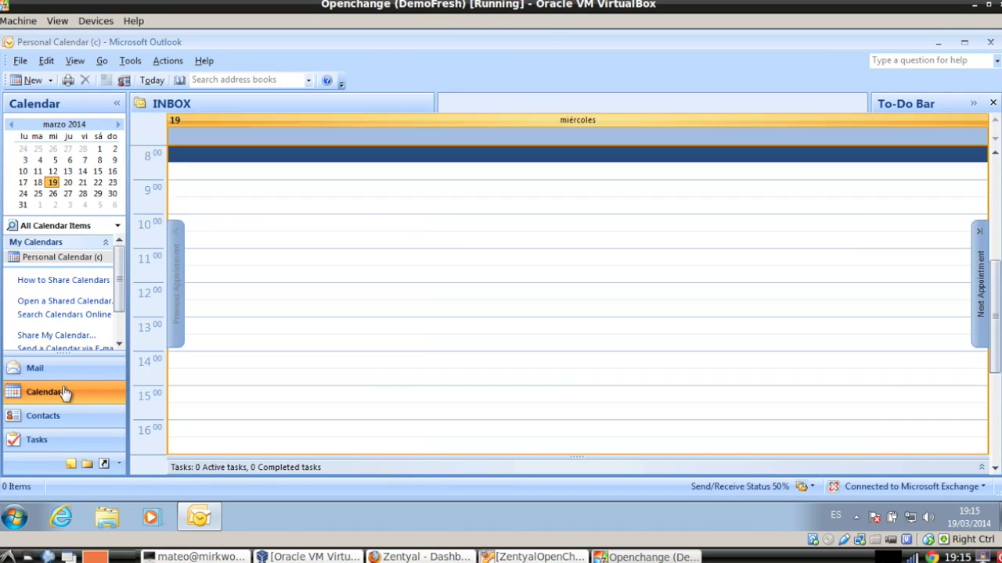
left_click(298, 104)
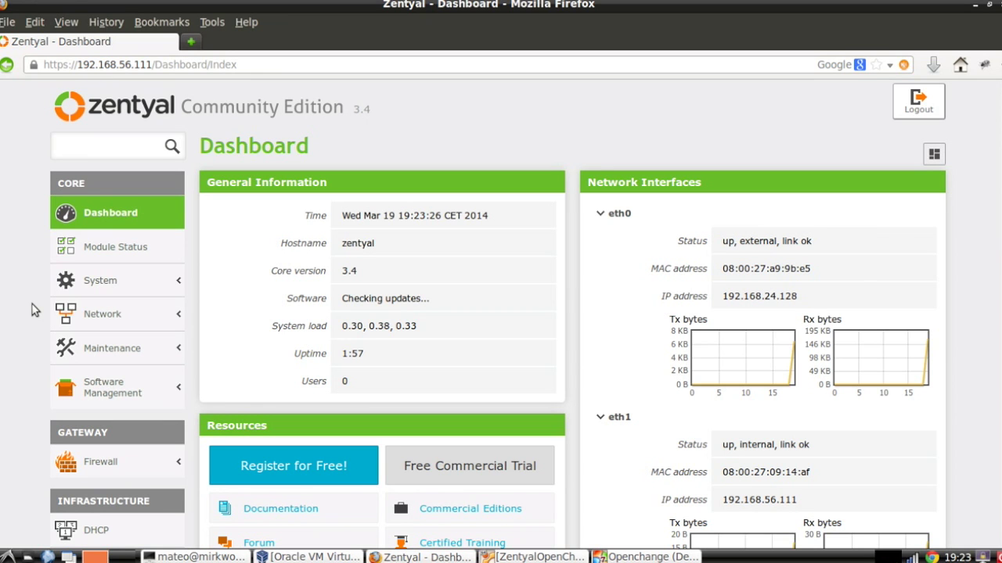
Download the HTTP/HTTPS proxy access certificate from the OpenChange Setup page.
scroll(32, 305, "down", 10)
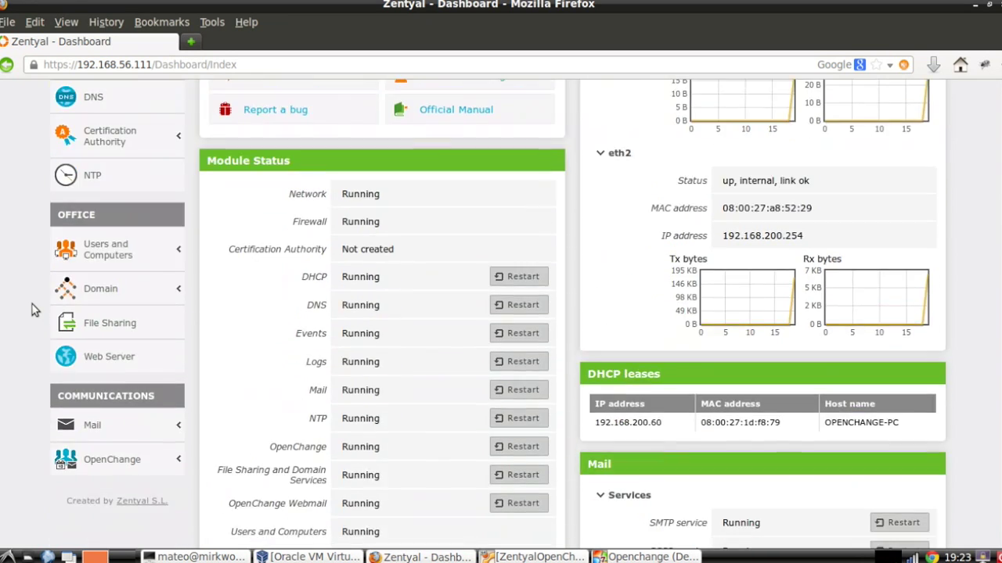
left_click(100, 468)
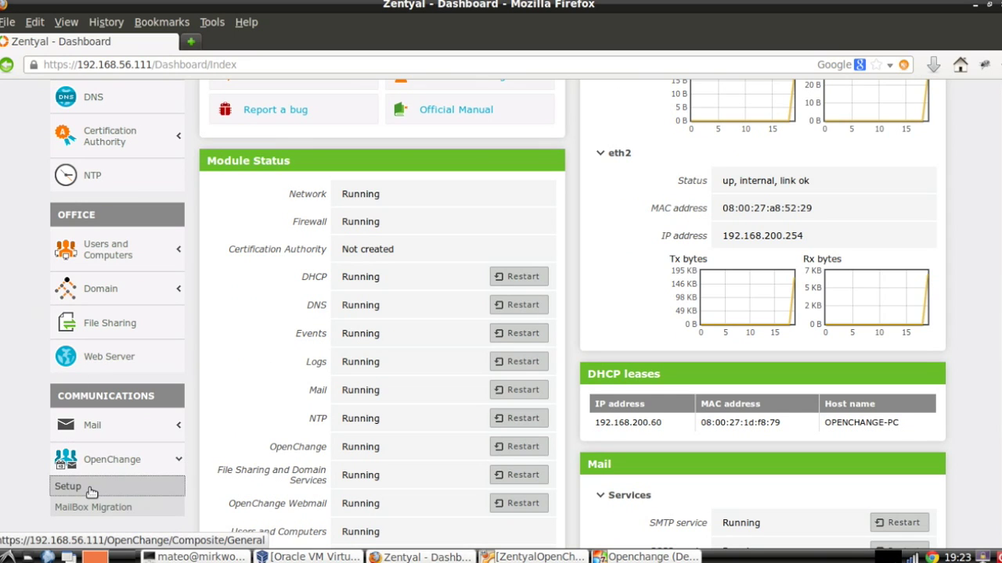
left_click(92, 489)
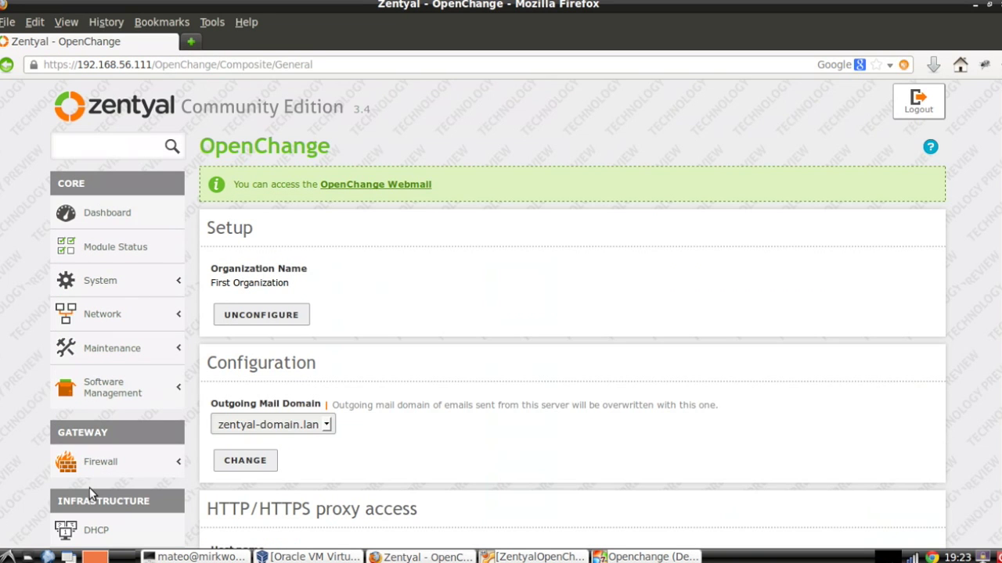
scroll(448, 381, "down", 1)
scroll(448, 381, "down", 10)
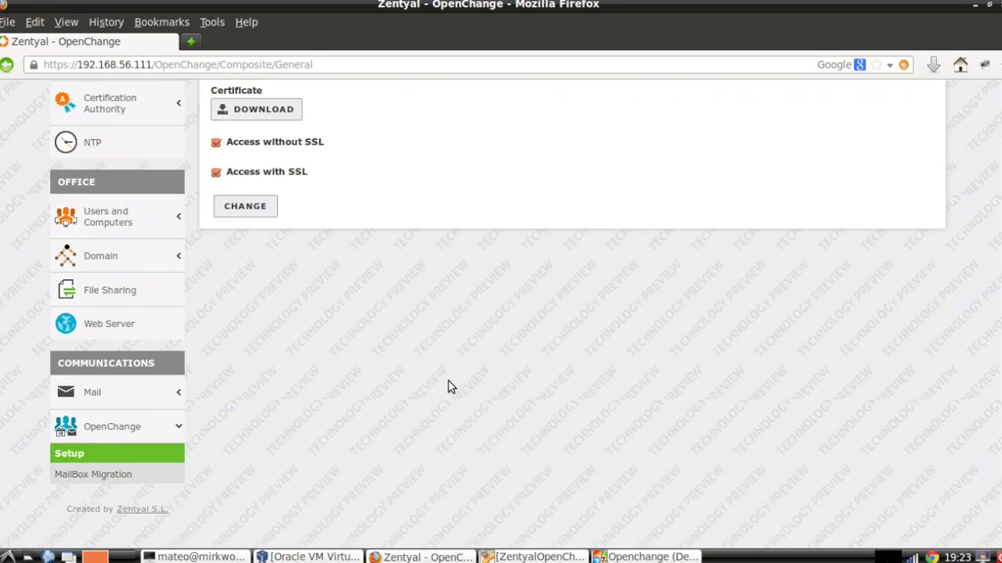
scroll(448, 381, "up", 4)
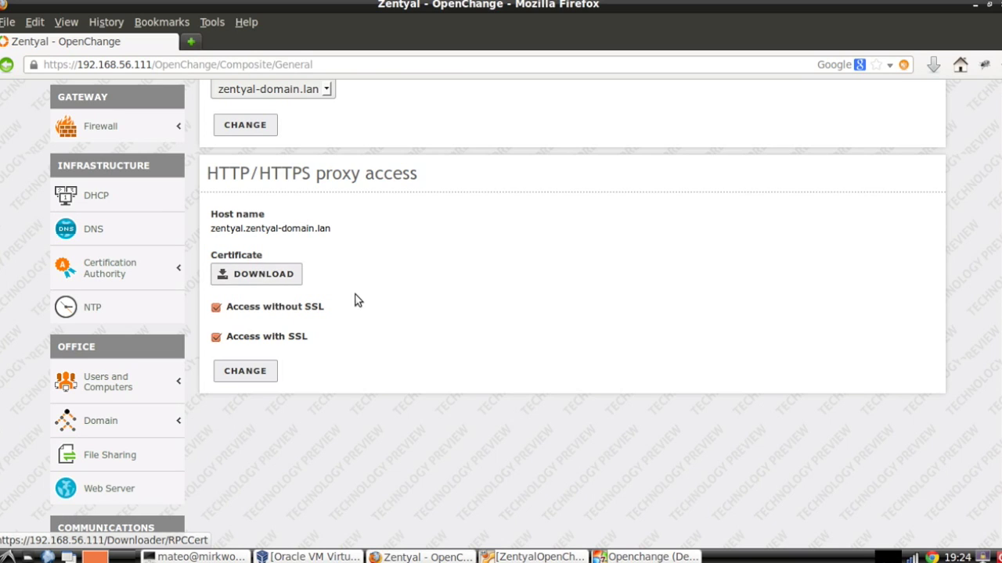
left_click(280, 275)
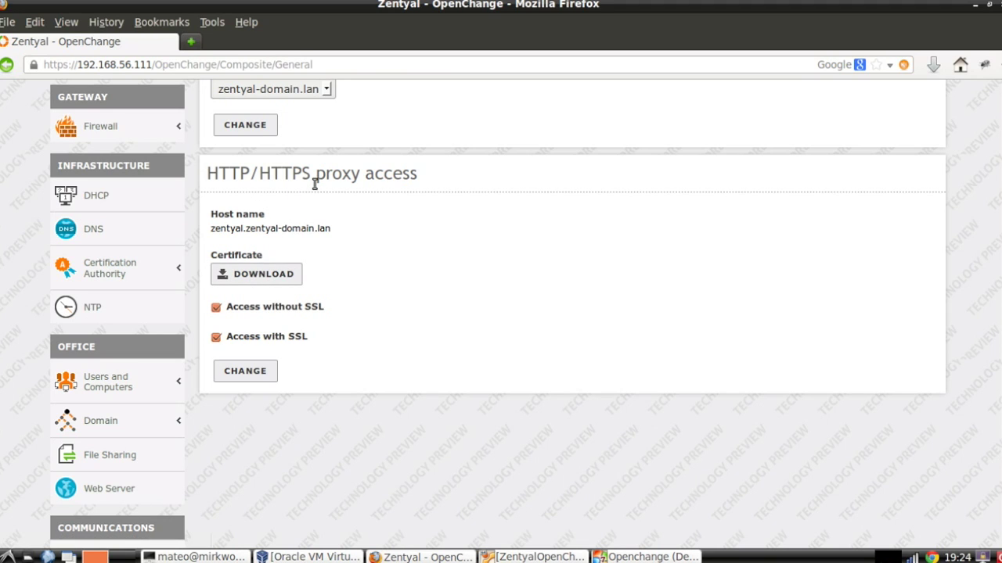
Expand the Firewall section of the Zentyal menu.
scroll(266, 319, "up", 1)
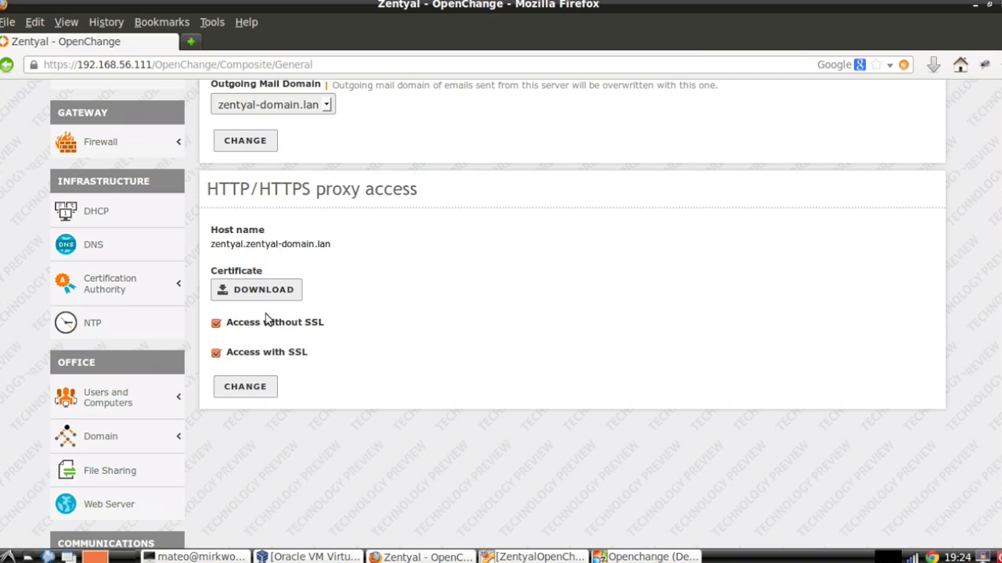
scroll(266, 319, "up", 2)
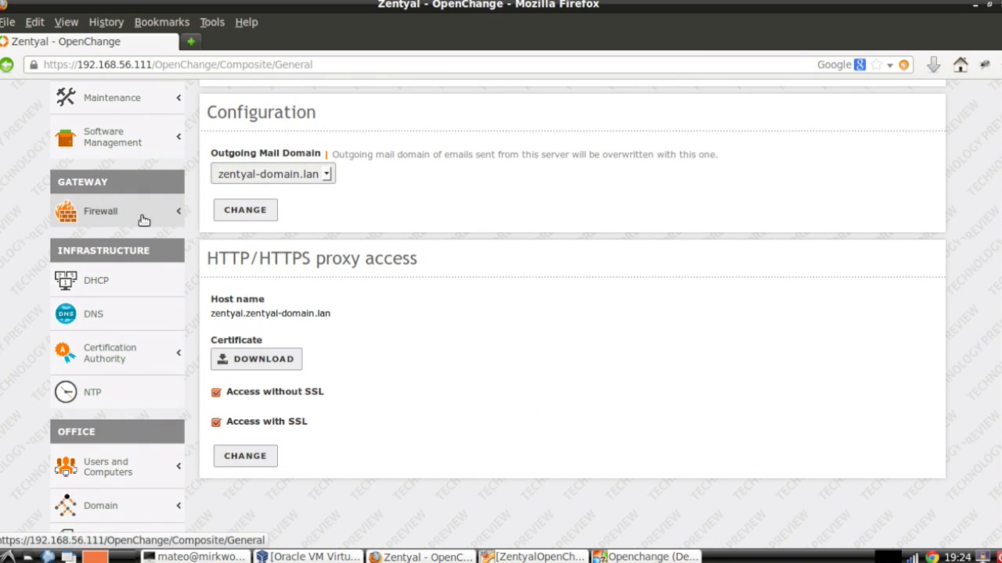
left_click(140, 220)
Review the Packet Filter rule sections, then go to the DNS settings with the 8.8.8.8 forwarder.
left_click(117, 239)
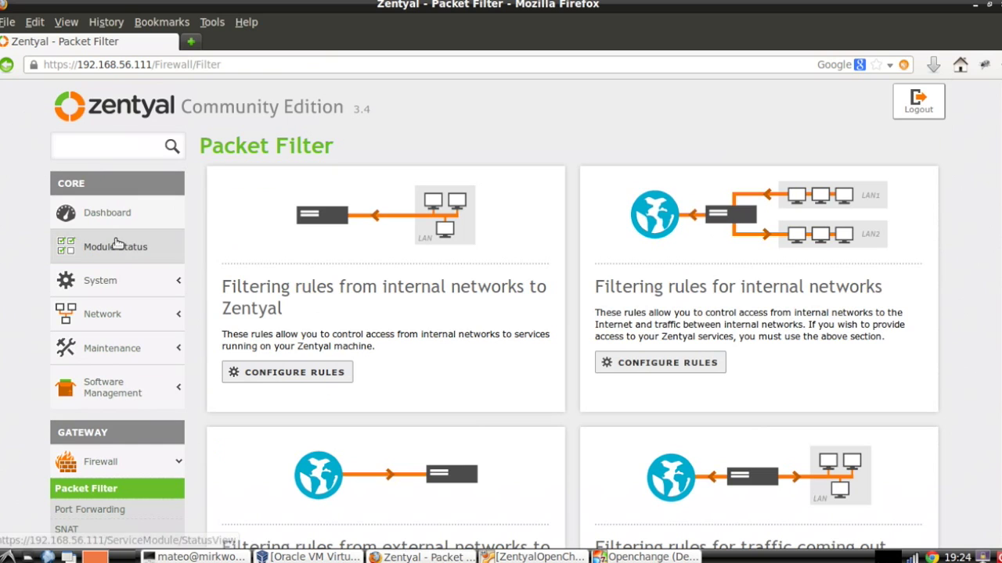
scroll(305, 329, "down", 4)
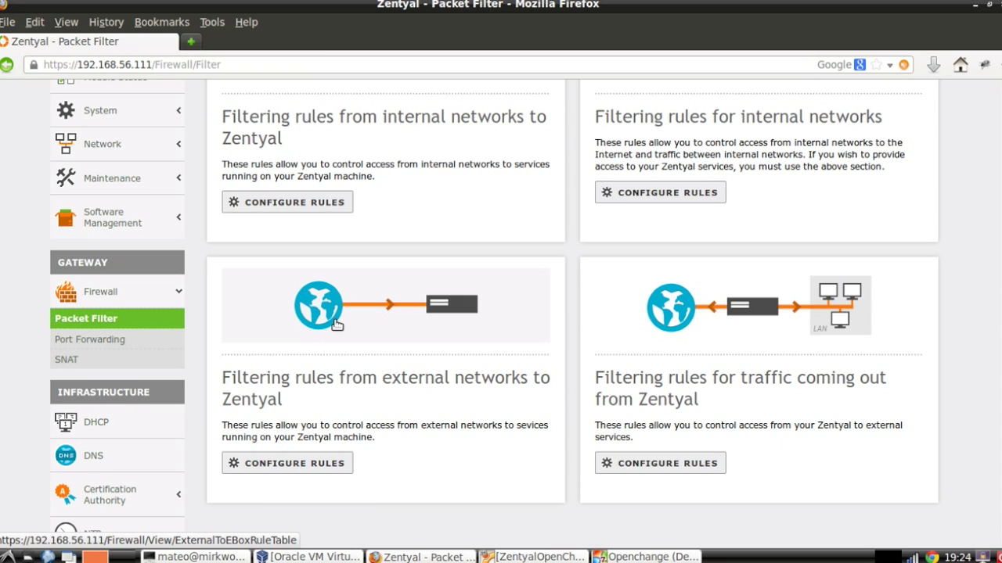
scroll(337, 325, "down", 3)
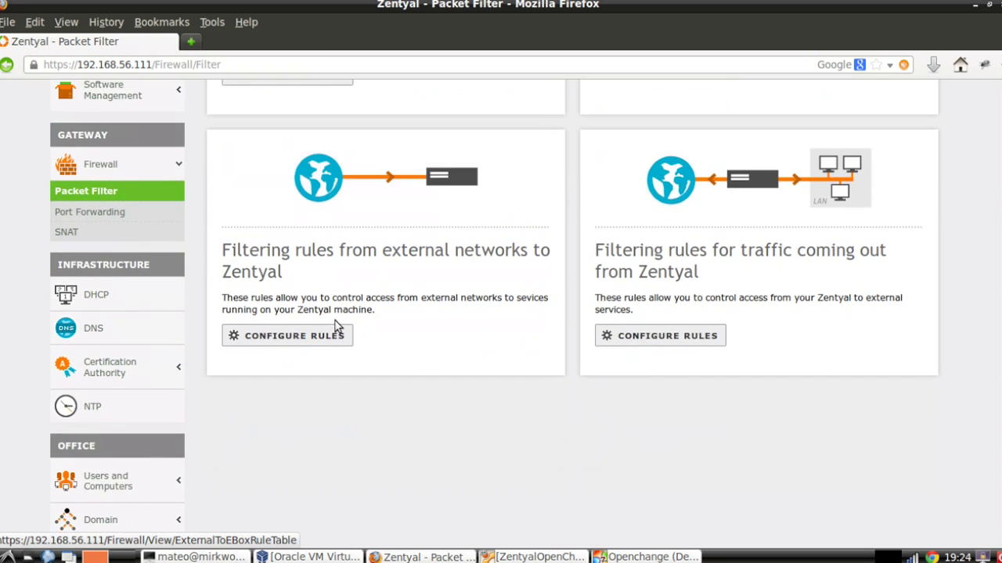
left_click(132, 338)
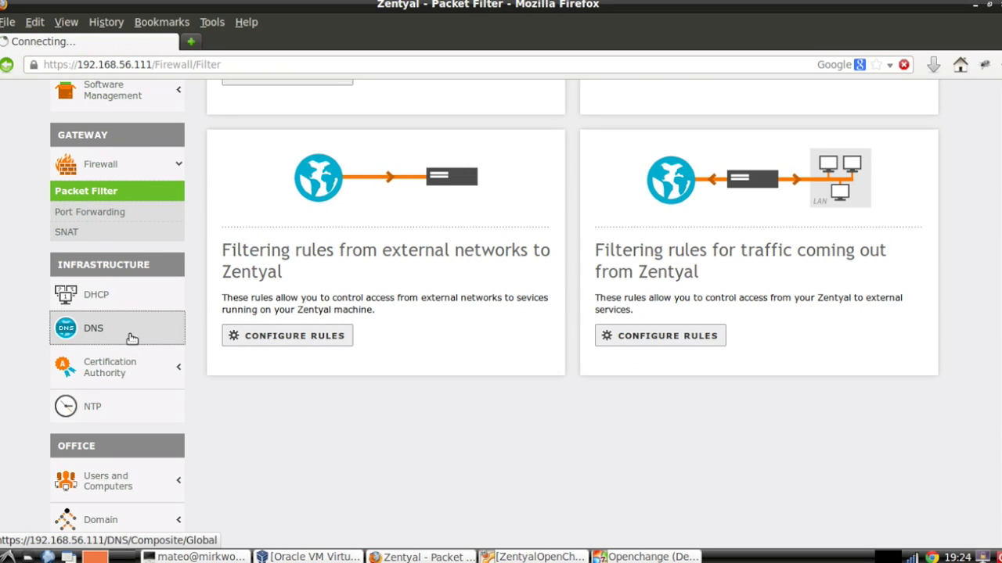
Check that zentyal-domain.lan lists host zentyal, then switch to the Windows 7 VM.
scroll(395, 368, "down", 1)
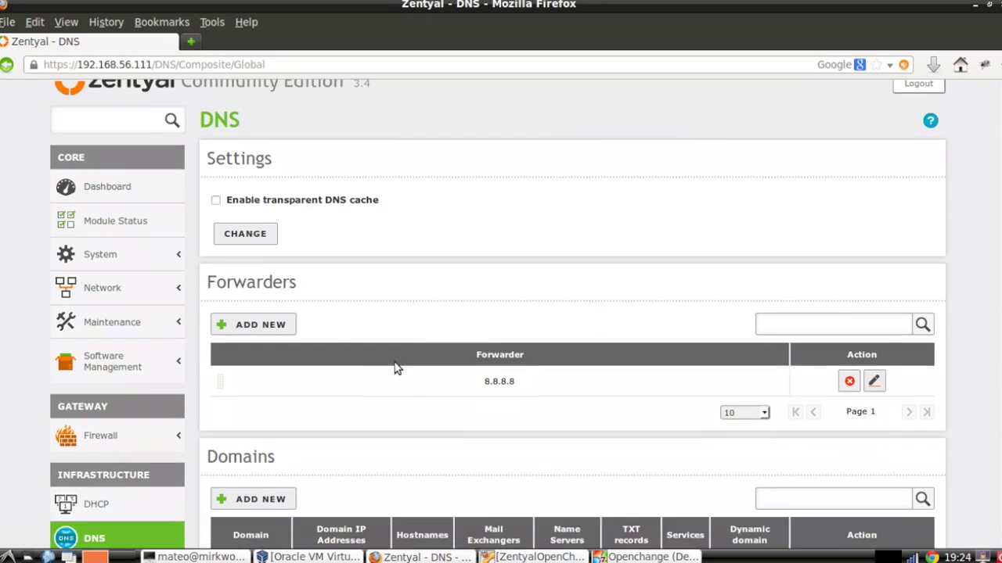
scroll(395, 368, "down", 3)
left_click(426, 252)
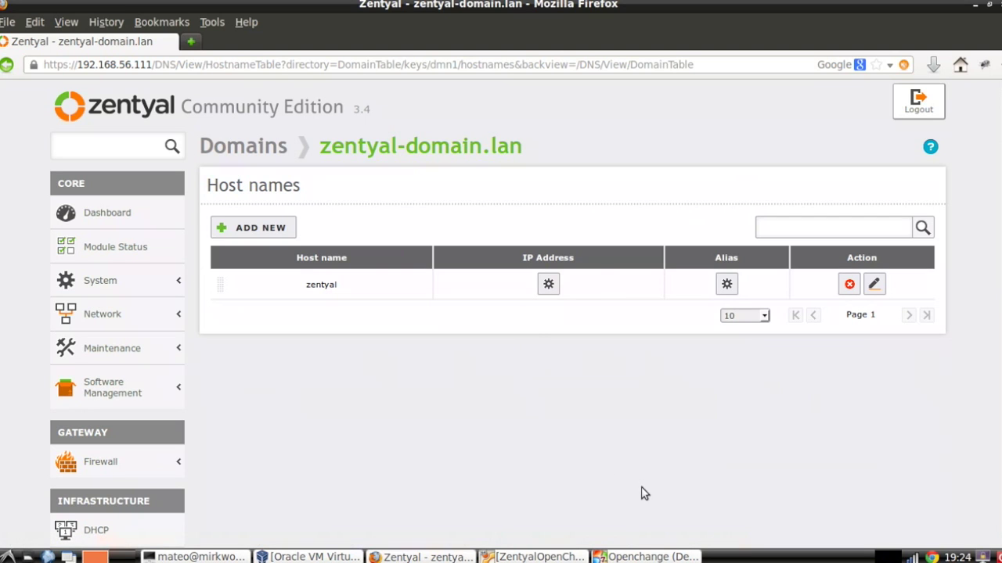
left_click(642, 557)
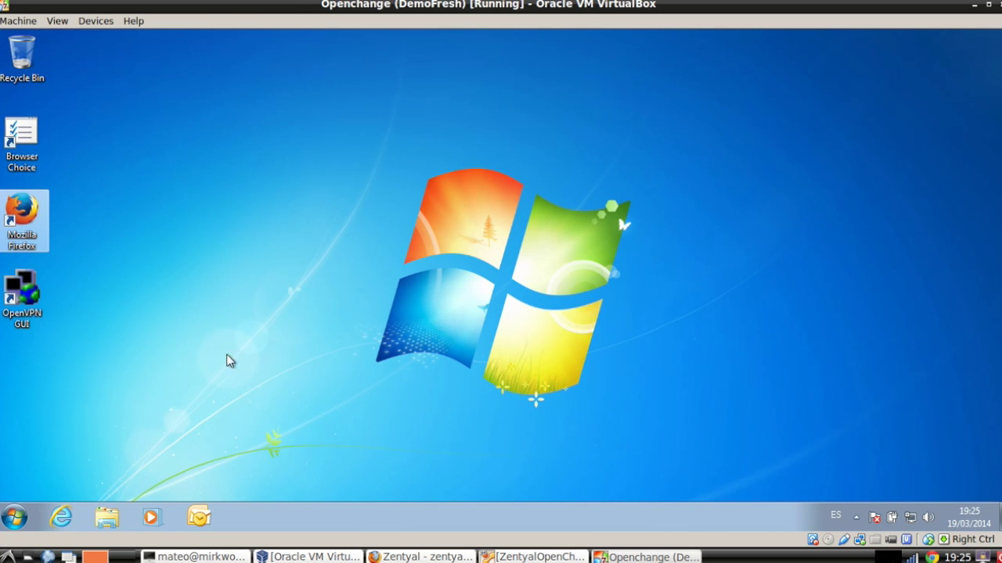
Recheck the proxy host name on Zentyal's OpenChange Setup page, then launch Outlook 2007 in Windows 7.
left_click(422, 556)
scroll(375, 432, "down", 8)
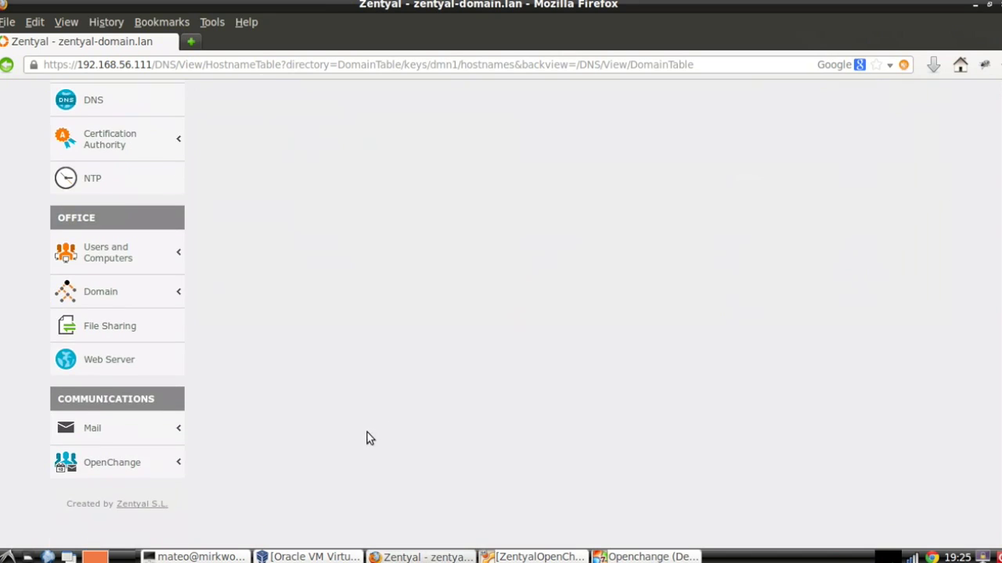
left_click(138, 463)
left_click(127, 489)
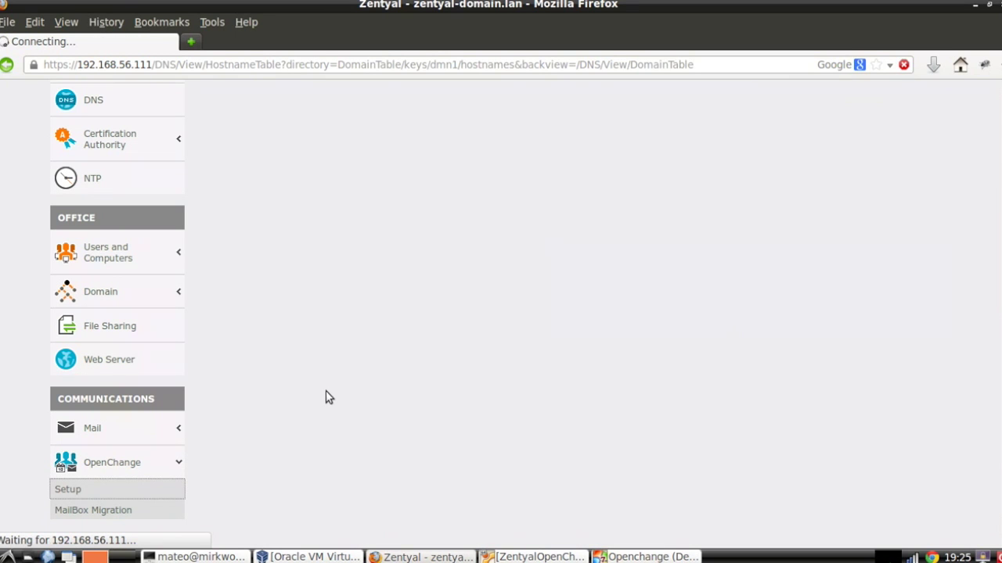
scroll(326, 398, "down", 5)
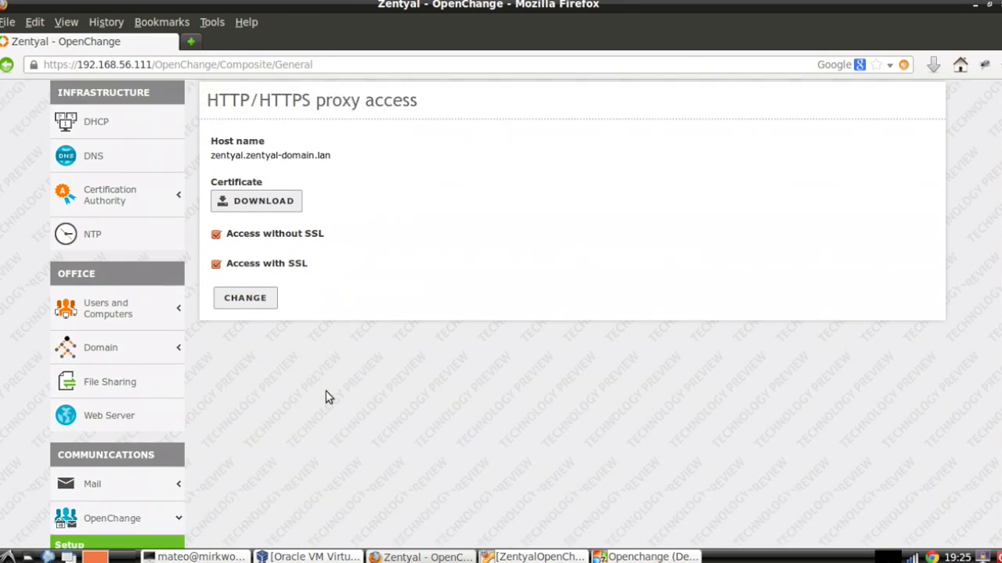
scroll(326, 398, "down", 2)
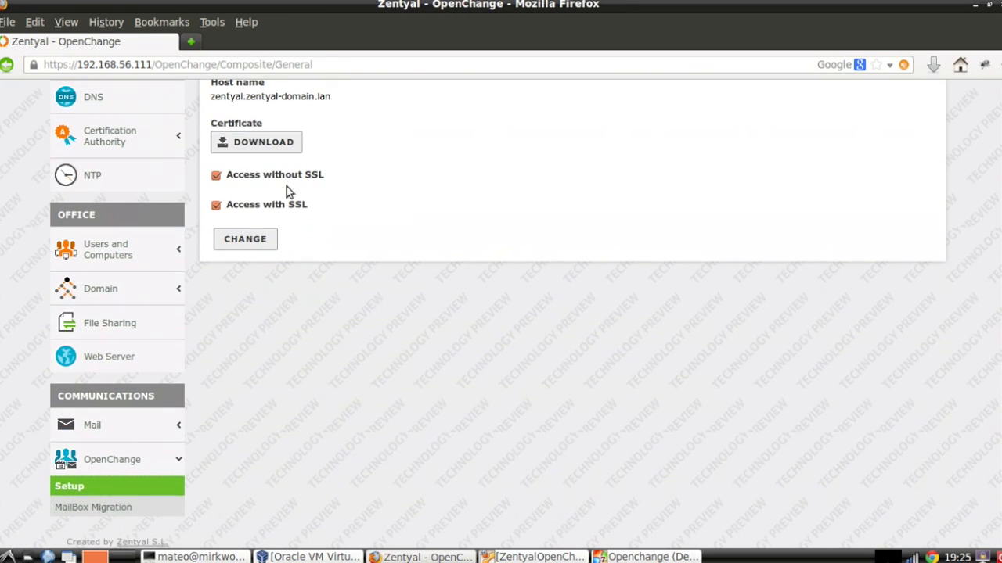
left_click(646, 557)
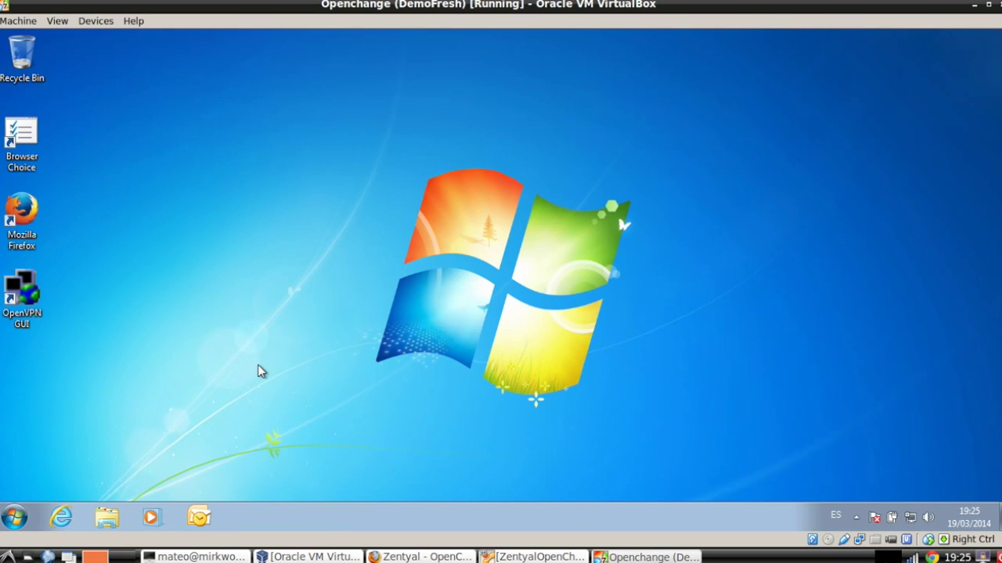
left_click(199, 515)
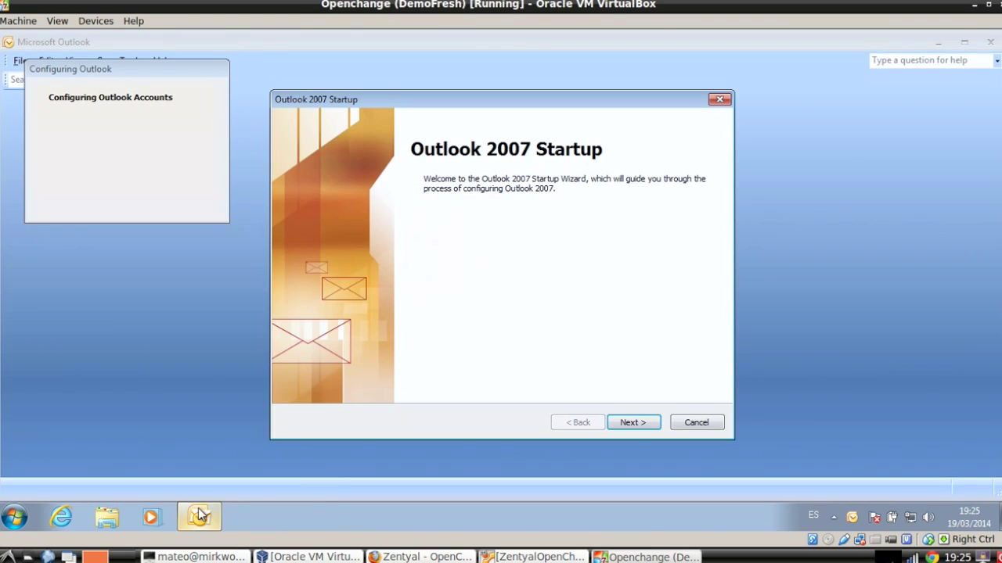
Choose manual server configuration and Microsoft Exchange as the new account's service type.
left_click(634, 423)
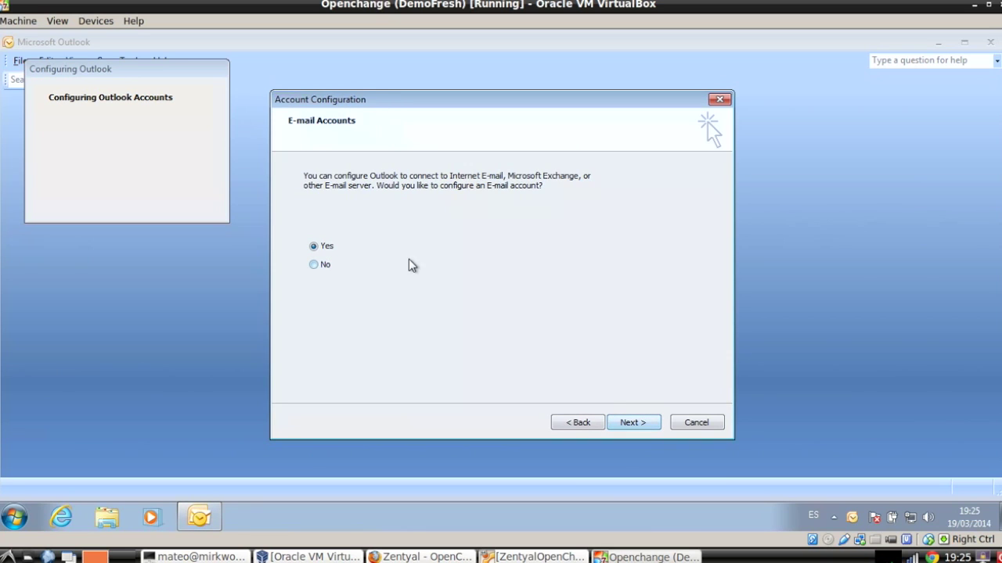
left_click(630, 424)
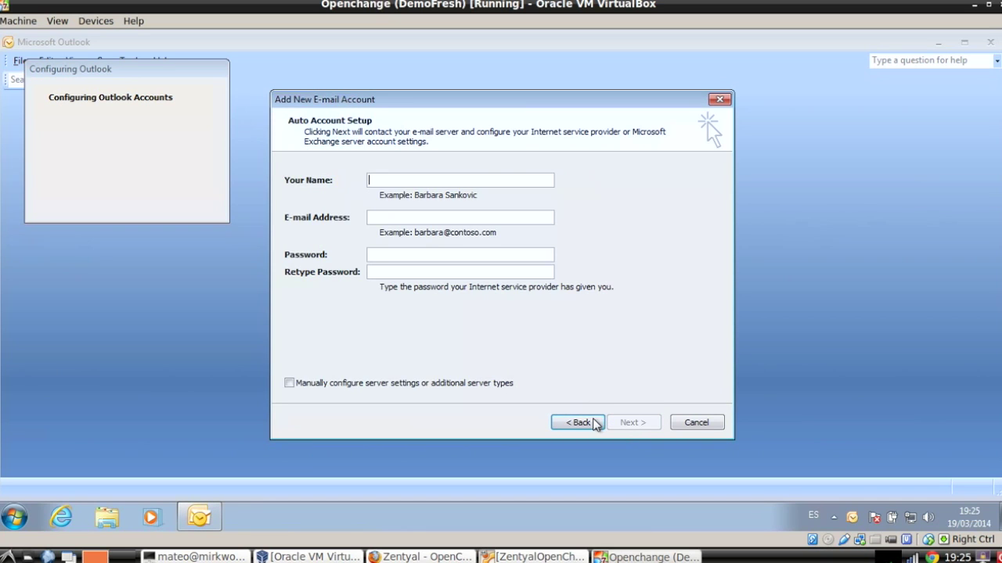
left_click(315, 385)
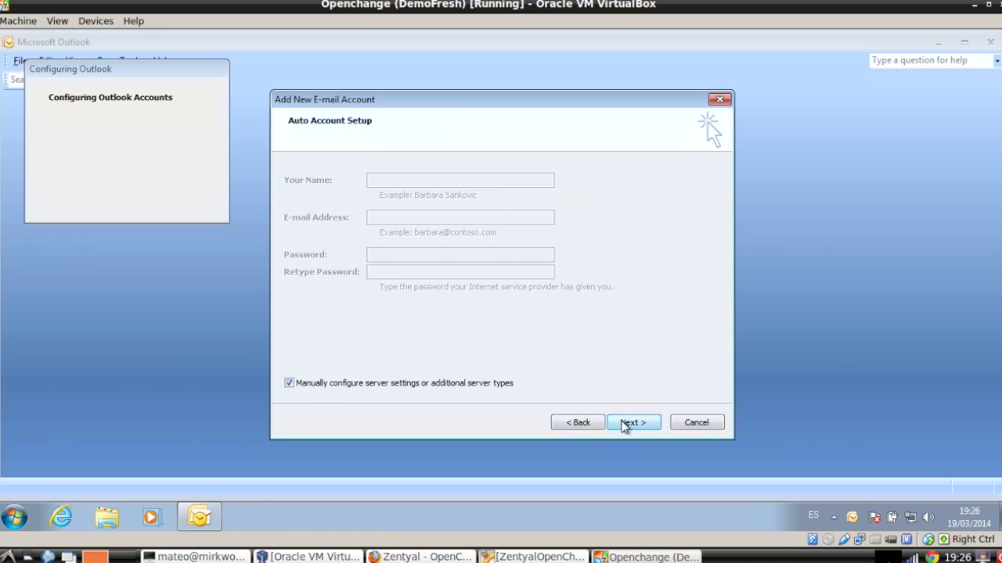
left_click(632, 423)
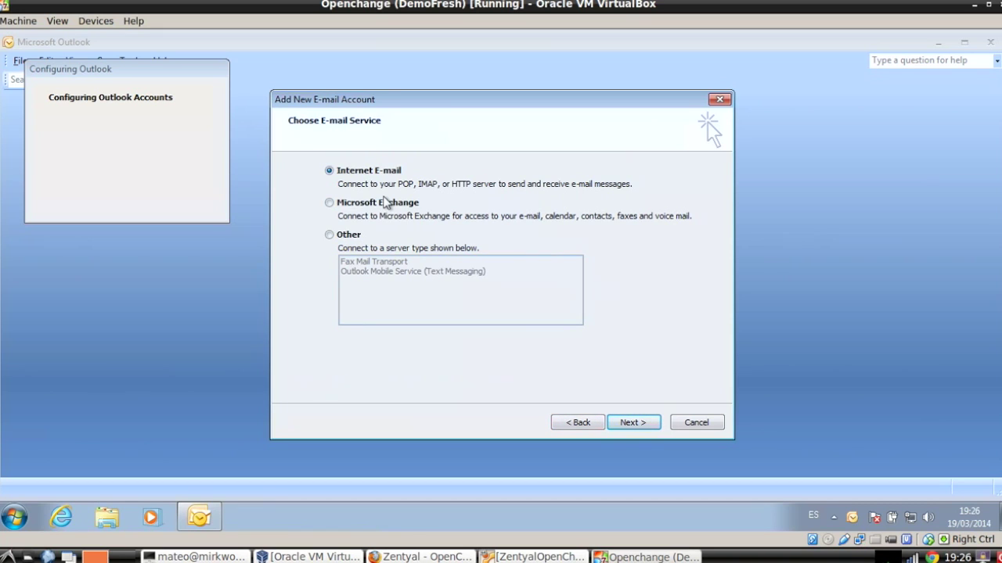
left_click(386, 205)
left_click(637, 424)
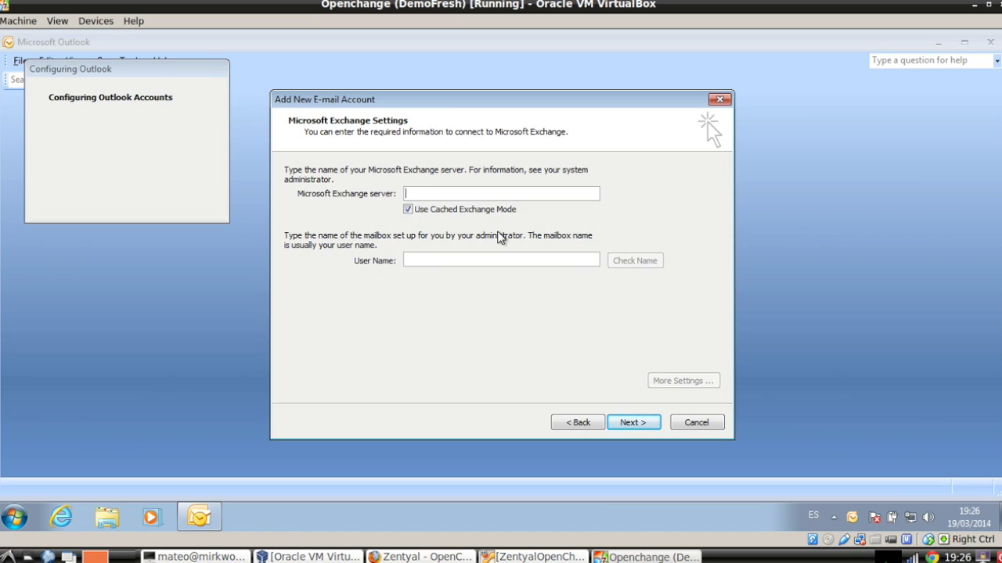
Enter zentyal.zentyal-domain.lan as the Exchange server and fill in the mailbox user name.
type("zentyal.zent")
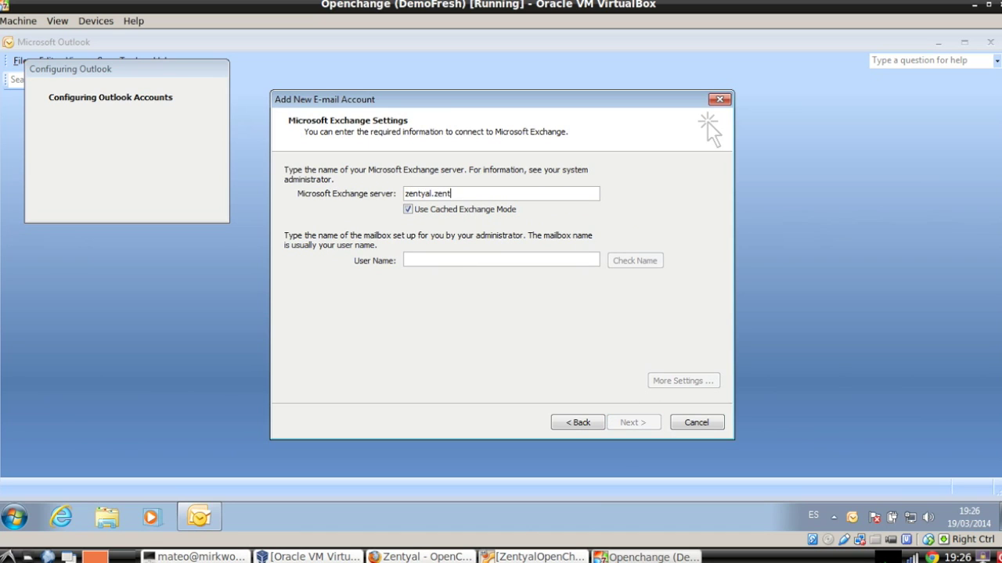
type("yal-domain.lan")
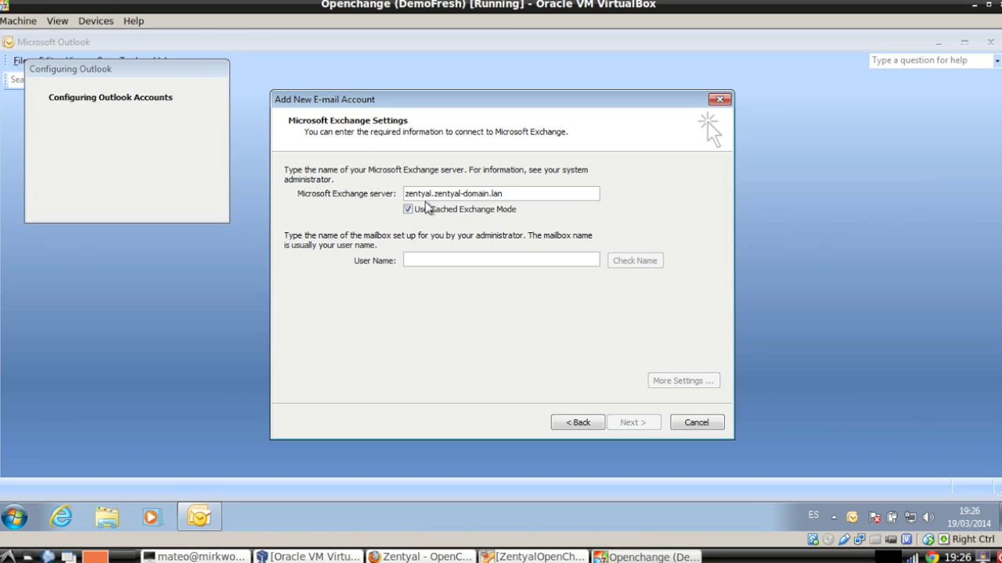
left_click(439, 259)
type("john")
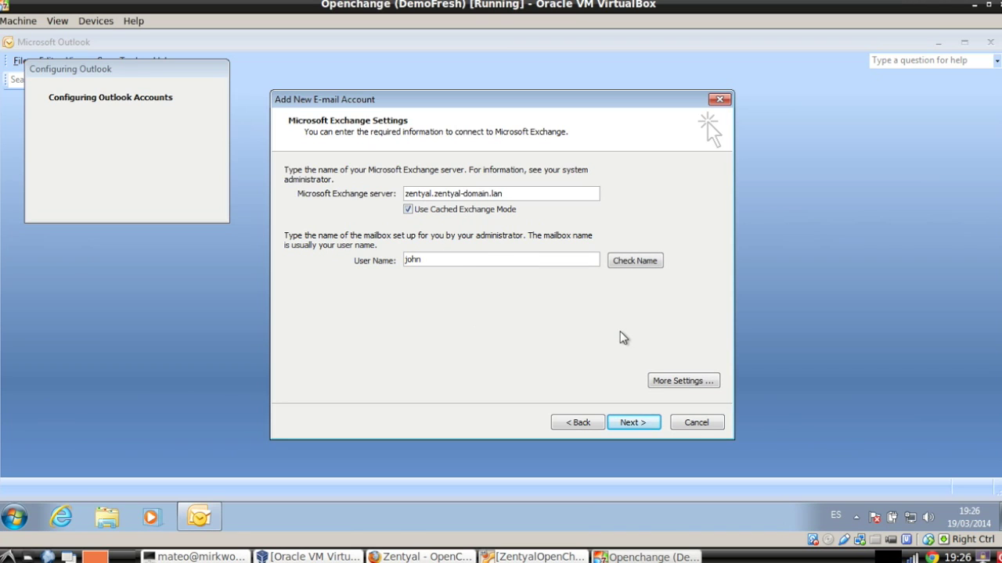
In More Settings, turn on 'Always prompt for logon credentials' under Security.
left_click(676, 381)
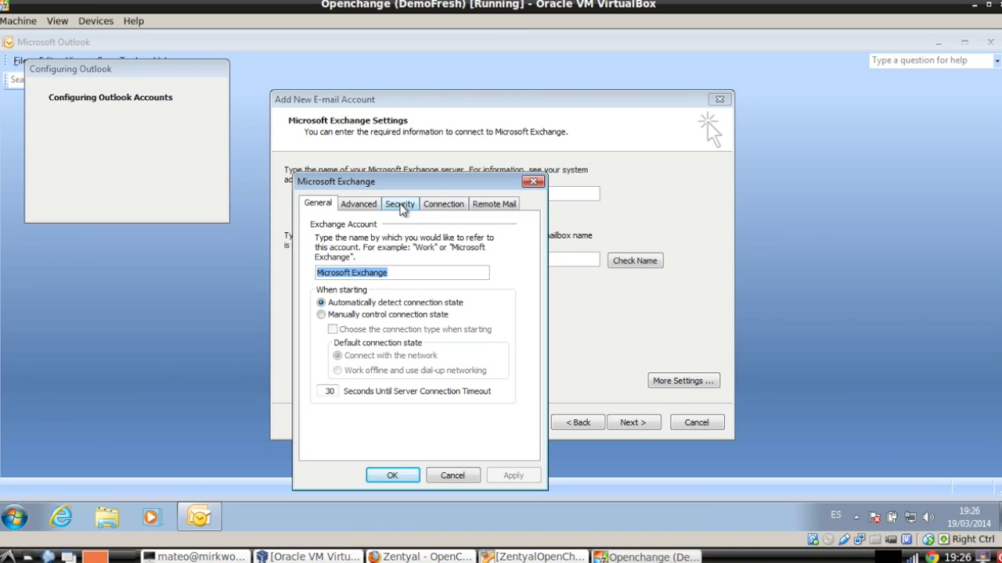
left_click(401, 205)
left_click_drag(445, 175, 455, 173)
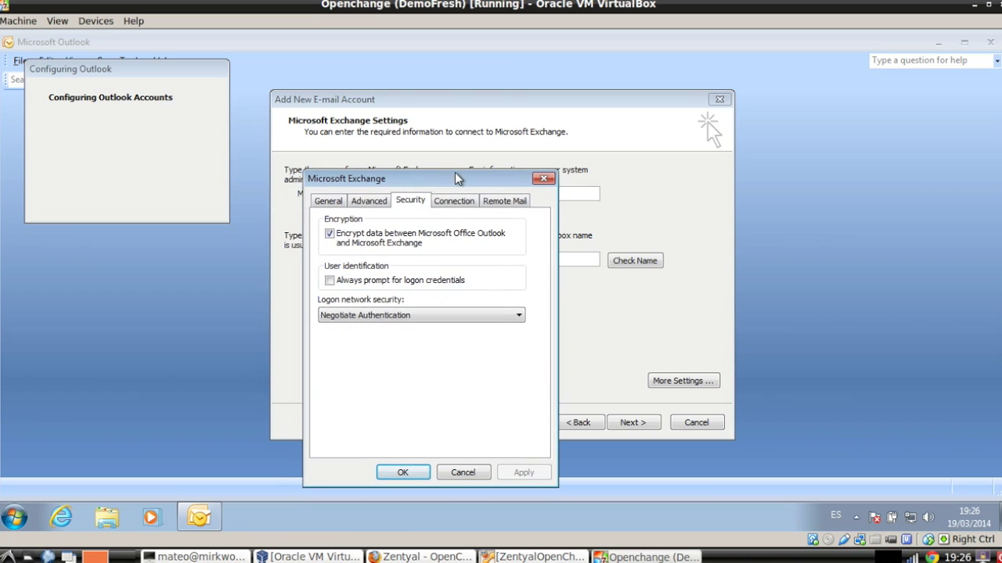
left_click(395, 283)
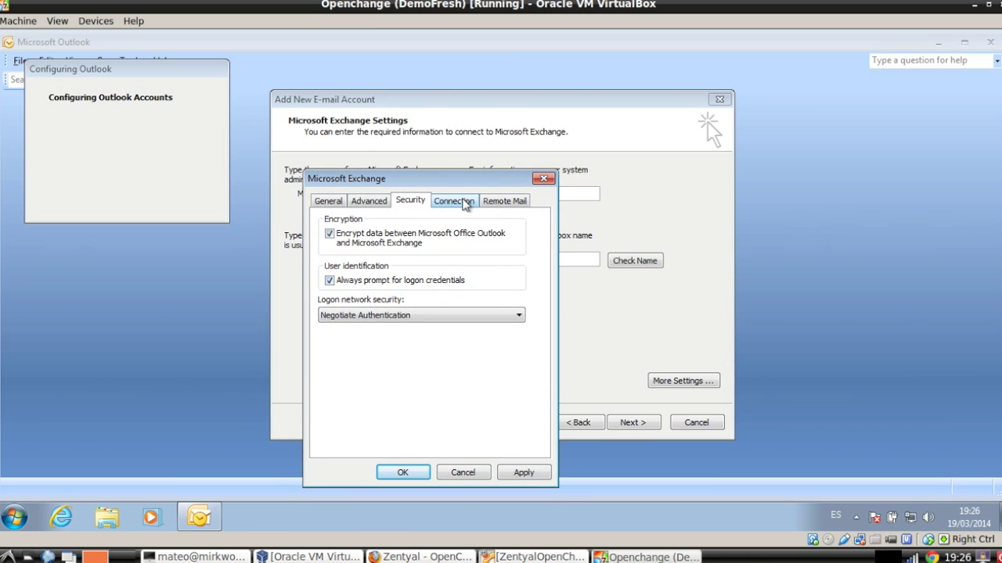
Enable Exchange over HTTP with proxy zentyal.zentyal-domain.lan, using HTTP first on fast networks.
left_click(464, 203)
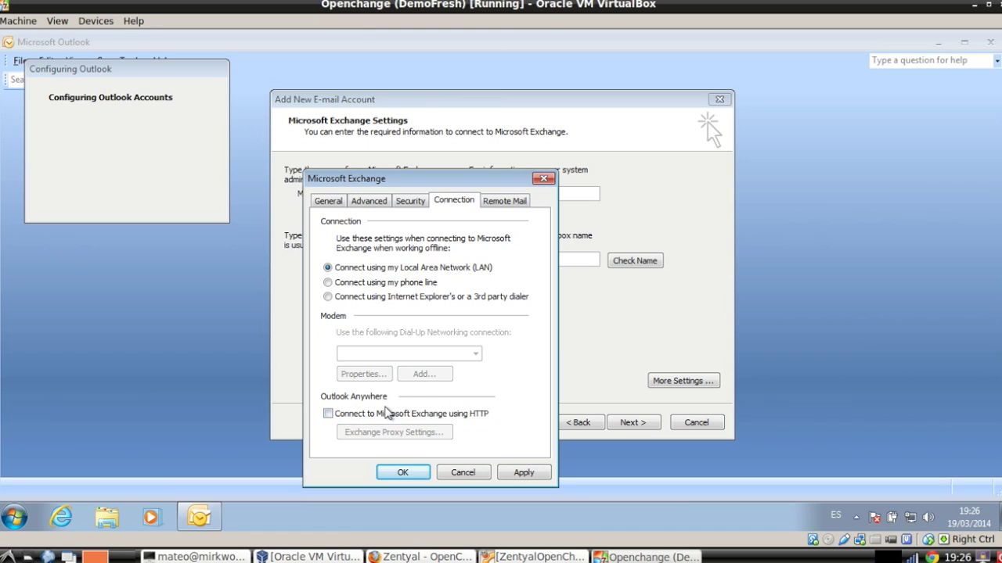
left_click(371, 420)
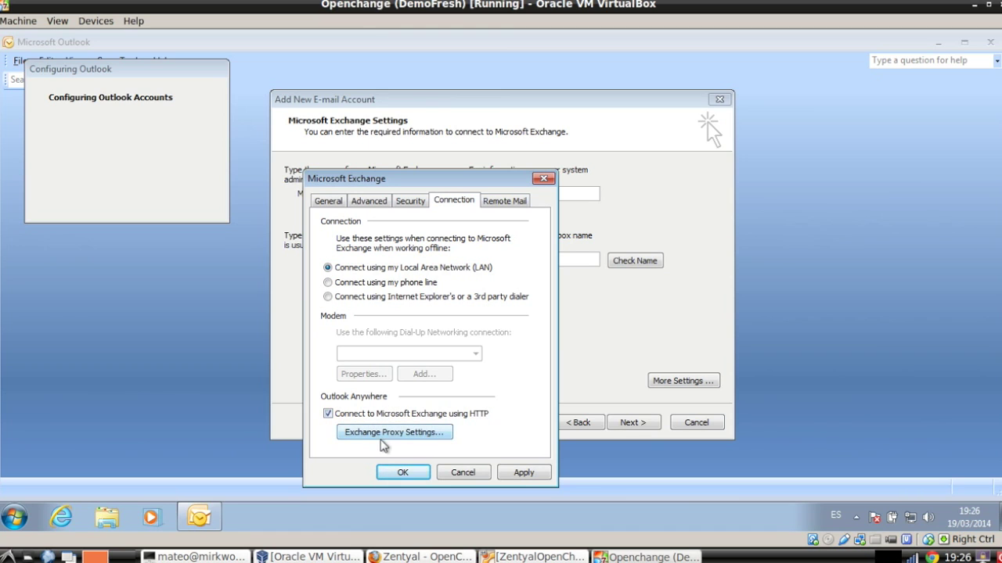
left_click(393, 437)
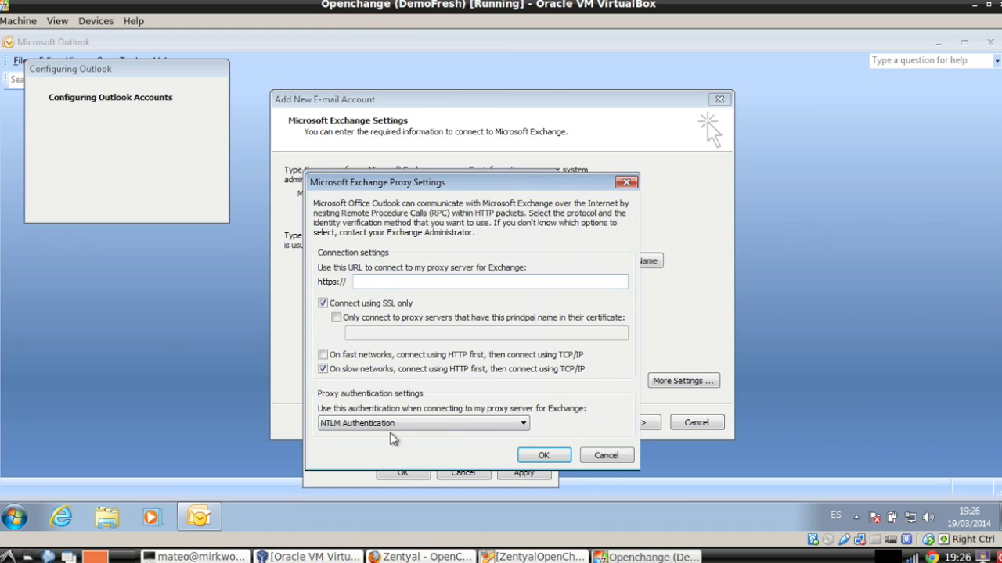
left_click_drag(479, 188, 545, 157)
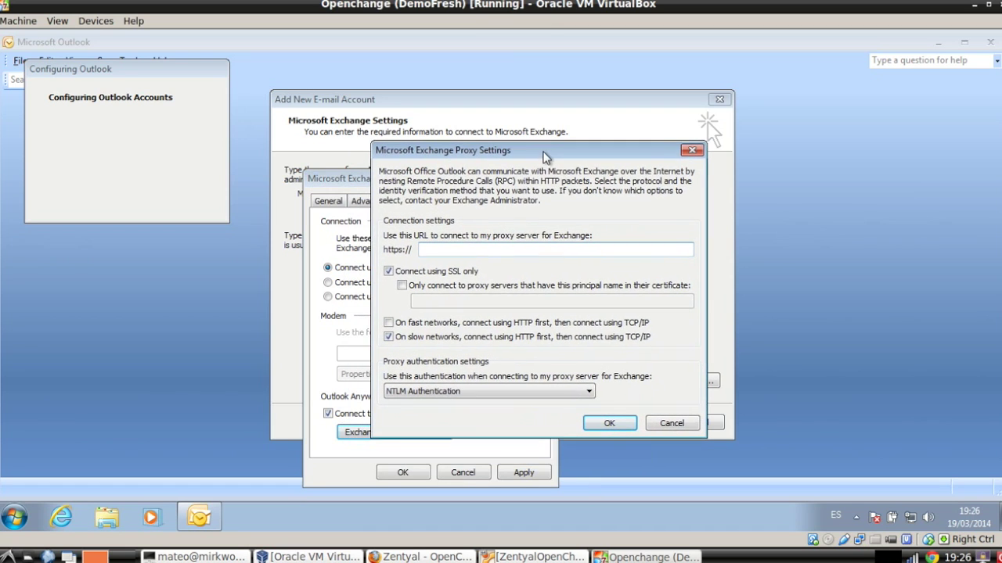
left_click(521, 244)
type("zentyal.zentyal-domain")
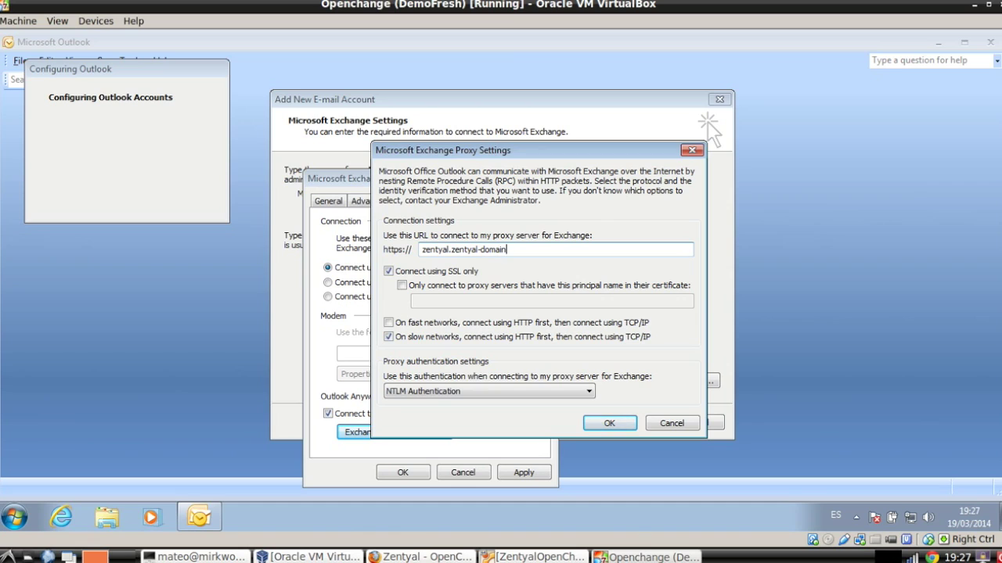
type(".lan")
left_click(445, 328)
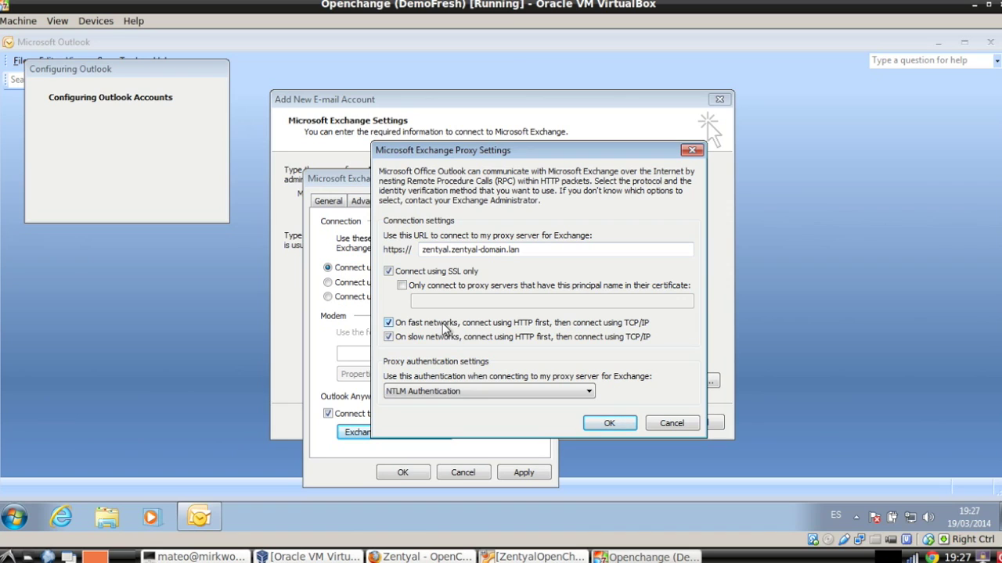
Confirm the proxy settings, apply the changes, and close the account settings.
left_click(609, 423)
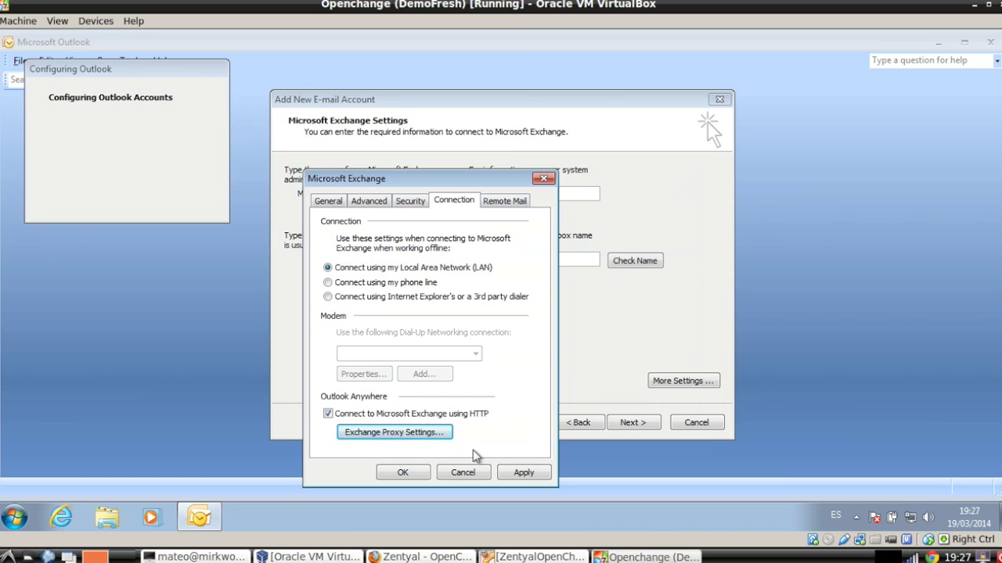
left_click(524, 472)
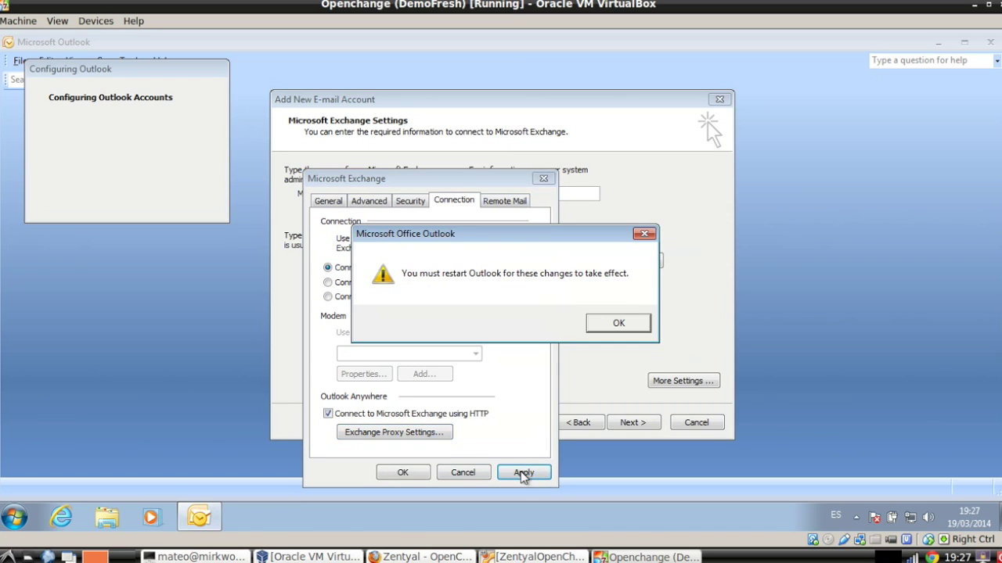
left_click(608, 324)
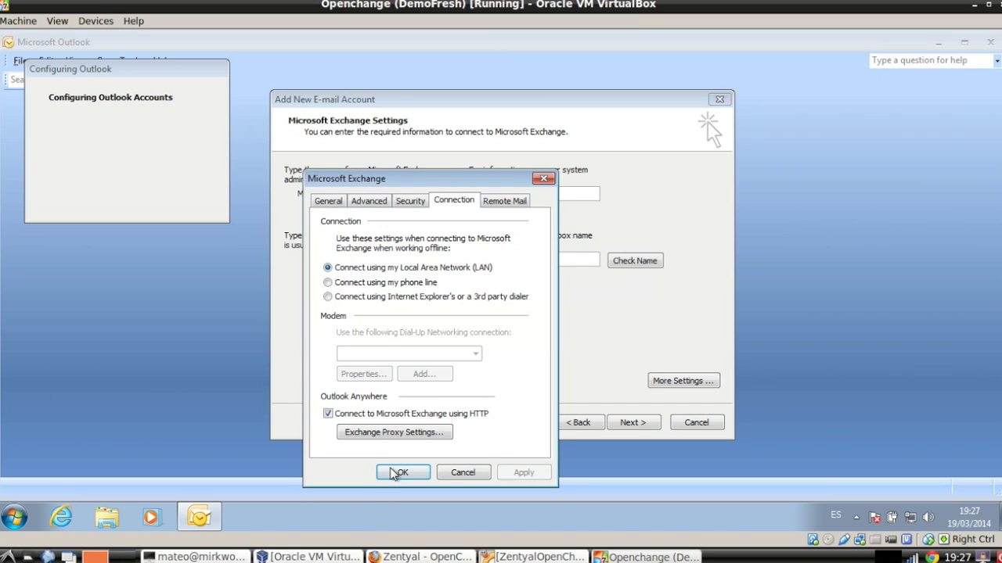
left_click(397, 473)
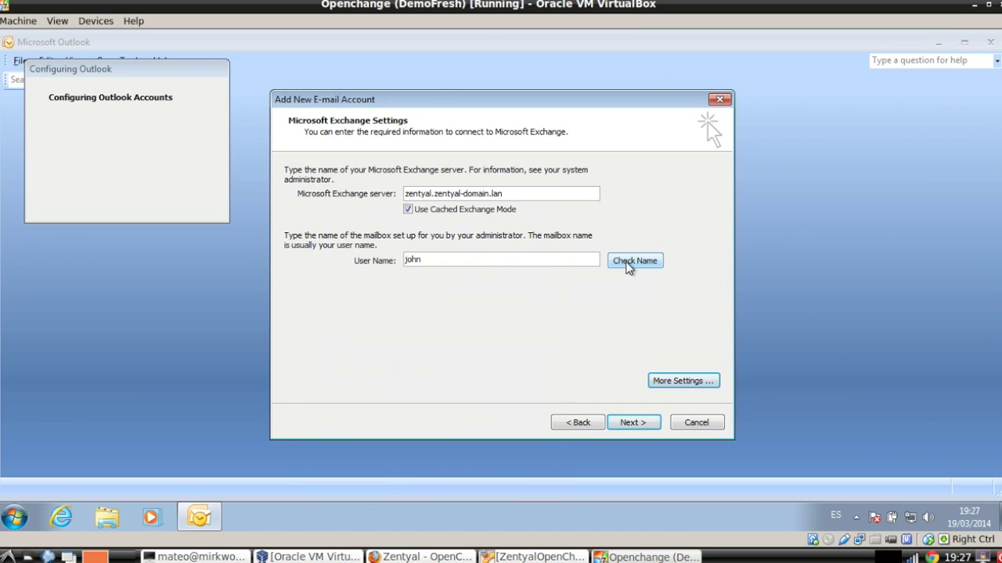
Check the name by entering the mailbox user name and password, then finish the account wizard.
left_click(630, 261)
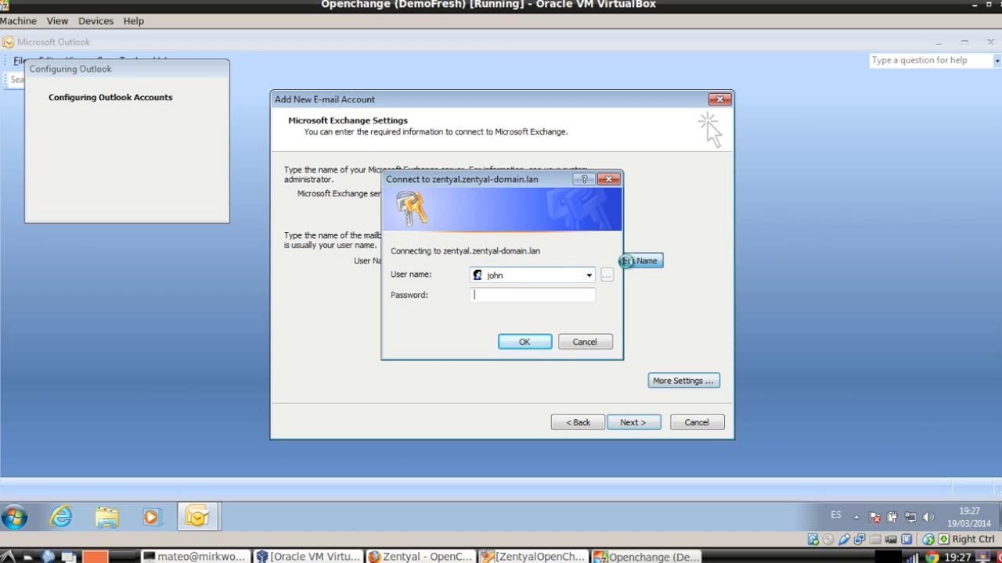
key("Tab")
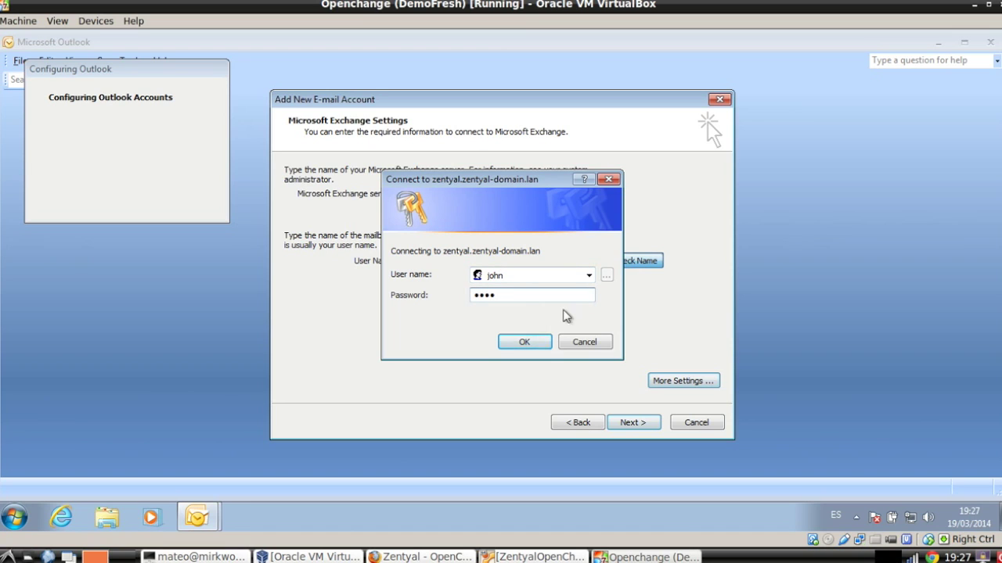
left_click(535, 341)
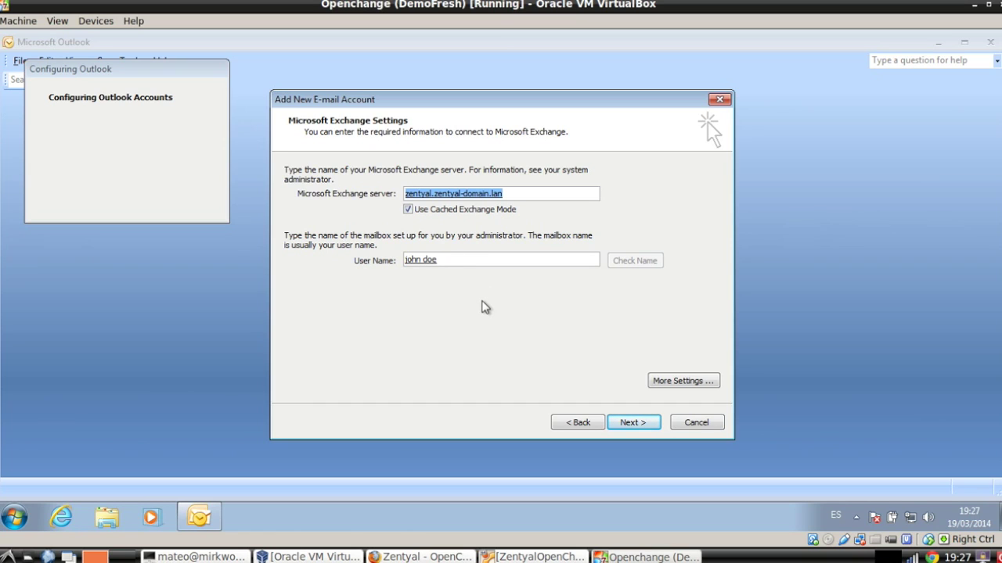
left_click(631, 422)
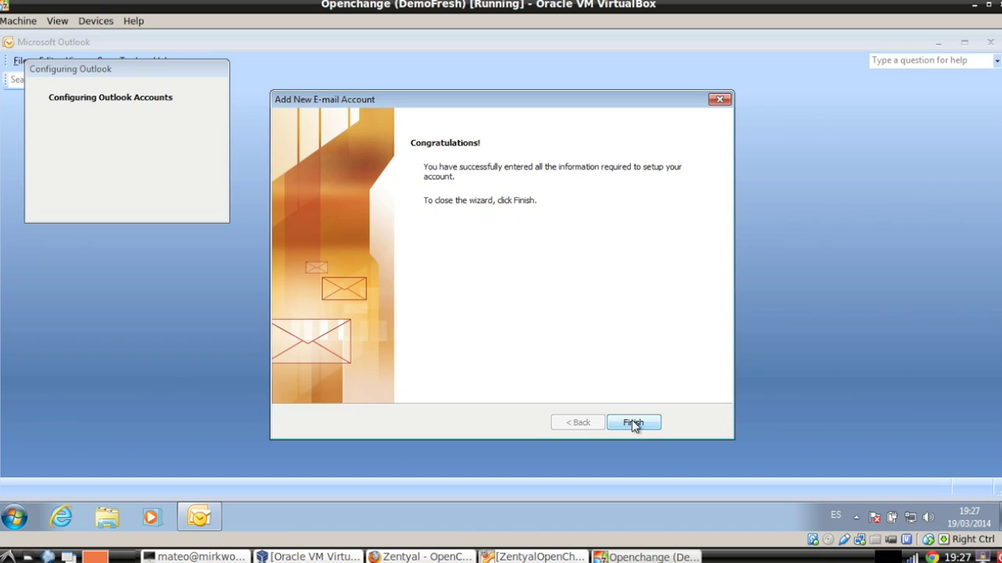
left_click(631, 423)
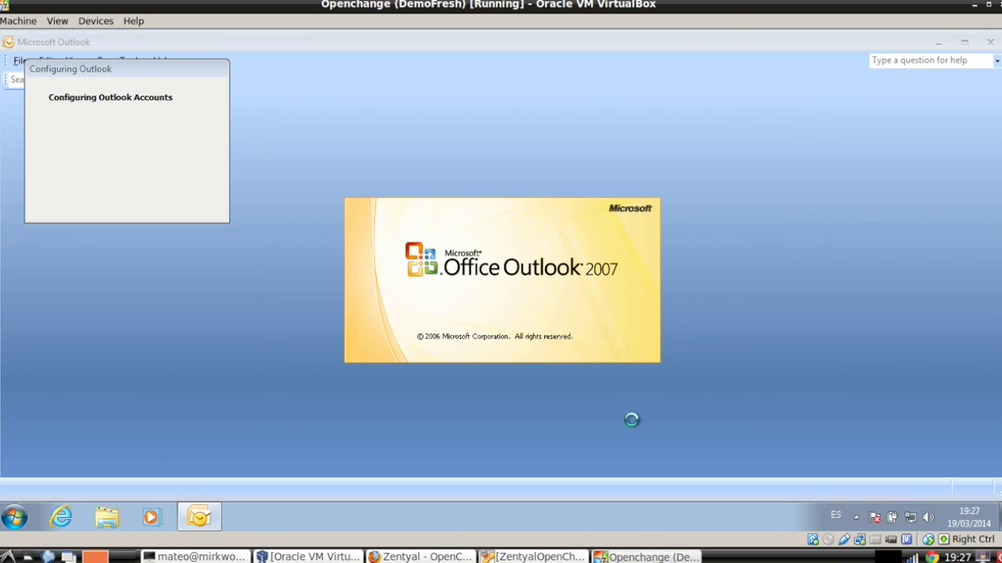